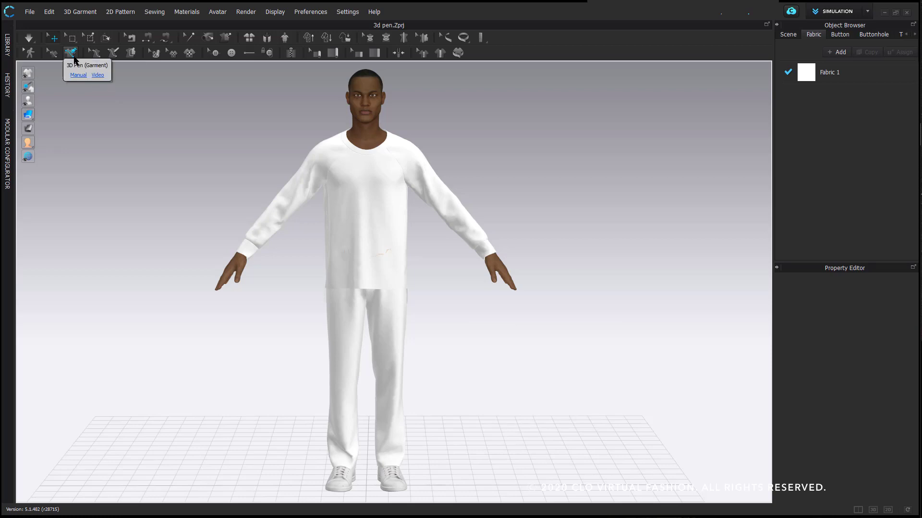
Activate the garment 3D Pen and show the 2D pattern view alongside the 3D garment view
left_click(72, 55)
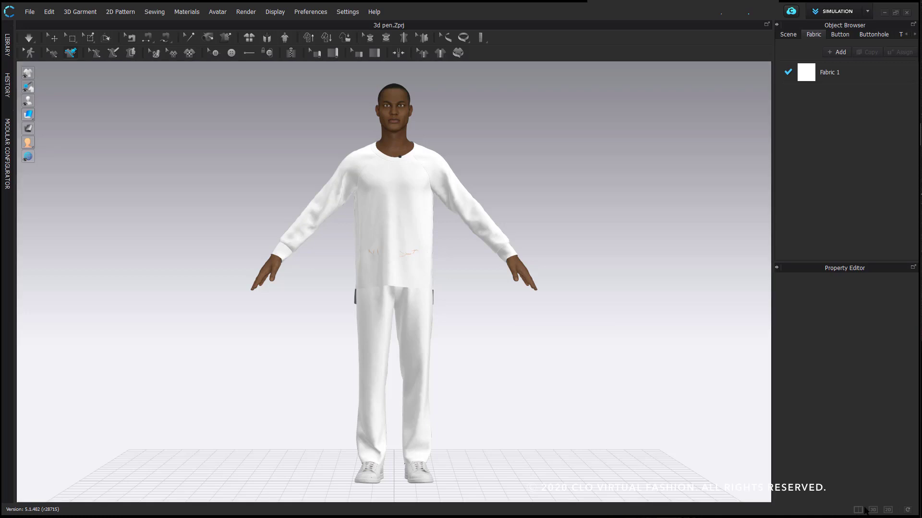
left_click(859, 510)
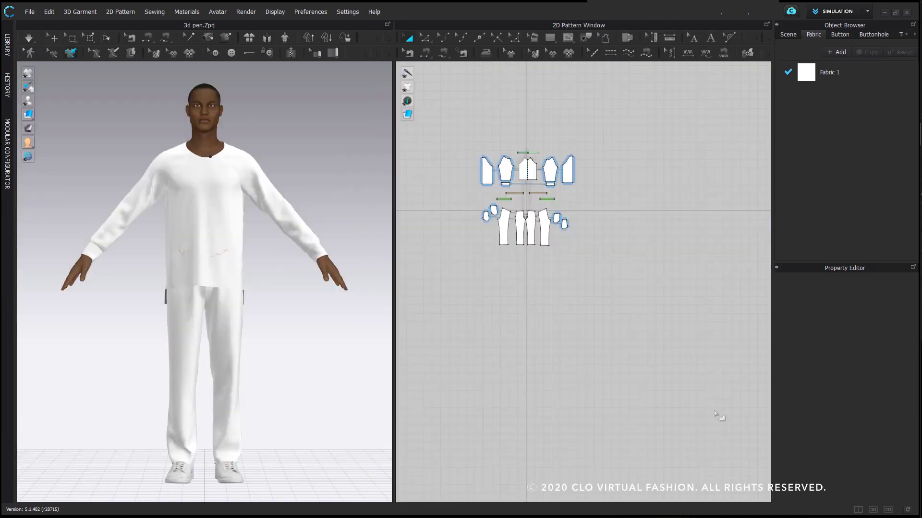
middle_click_drag(552, 247, 529, 290)
scroll(515, 268, "up", 3)
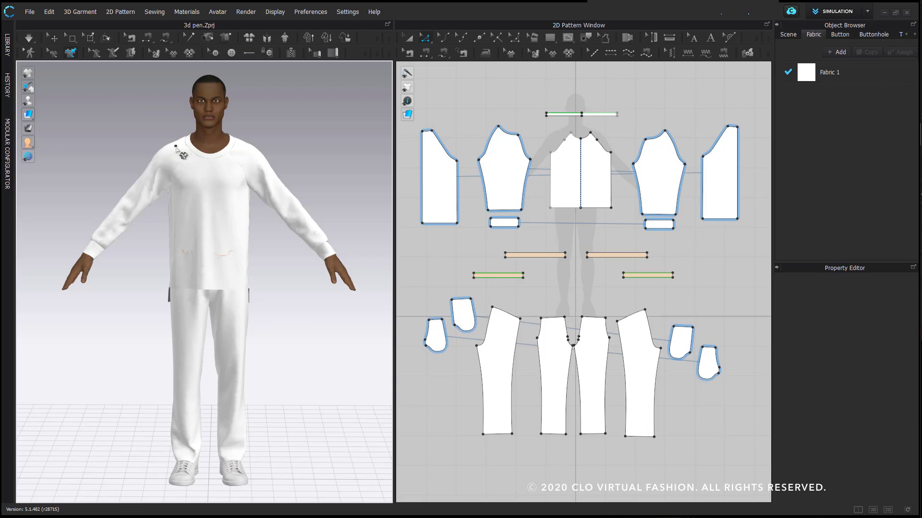
Draw a wavy 3D pen line down one side of the shirt front, running from the neckline to the hem
left_click(191, 144)
scroll(190, 204, "up", 5)
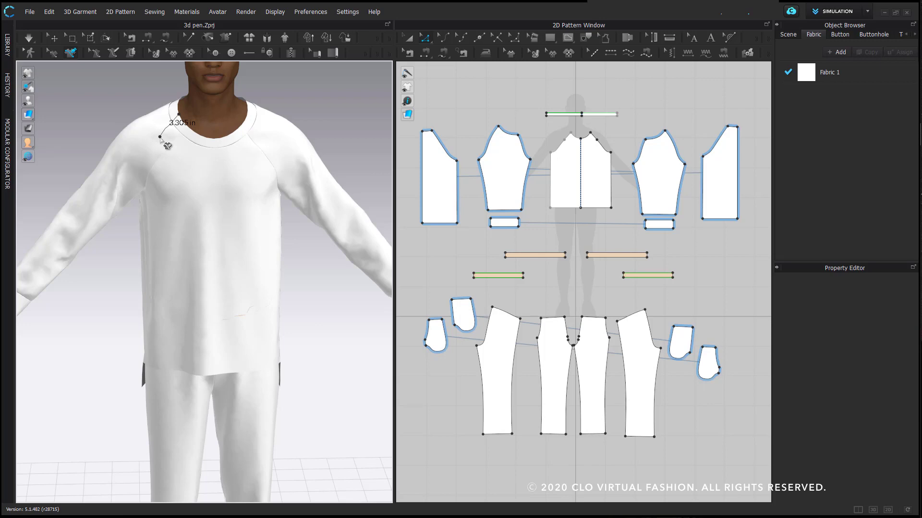
left_click(162, 141)
left_click(169, 203)
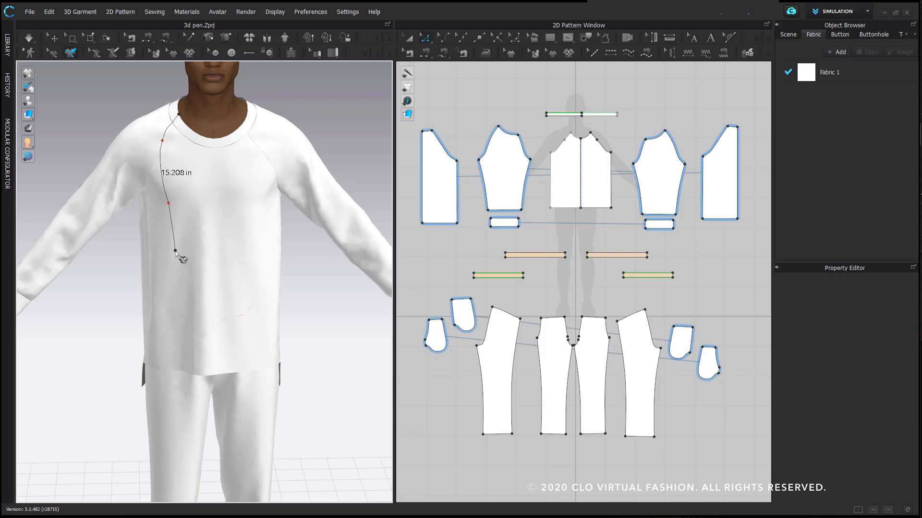
left_click(175, 251)
left_click(165, 305)
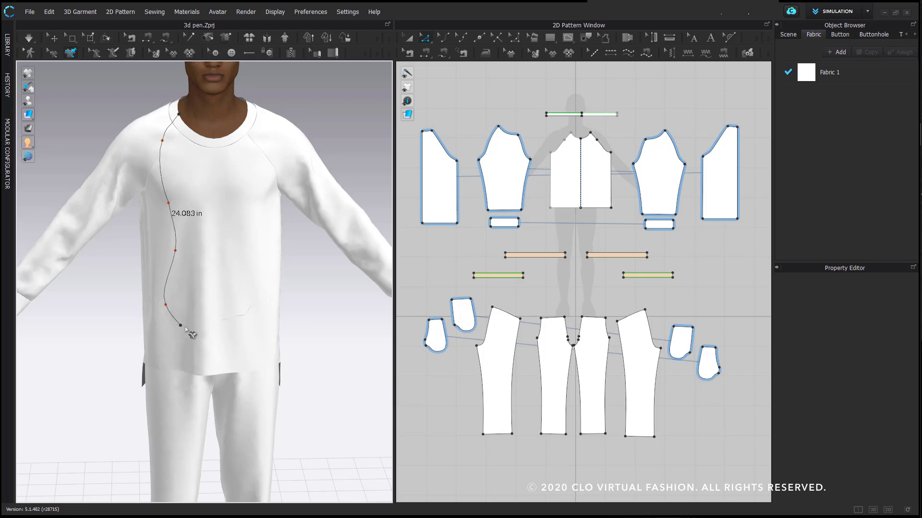
left_click(186, 327)
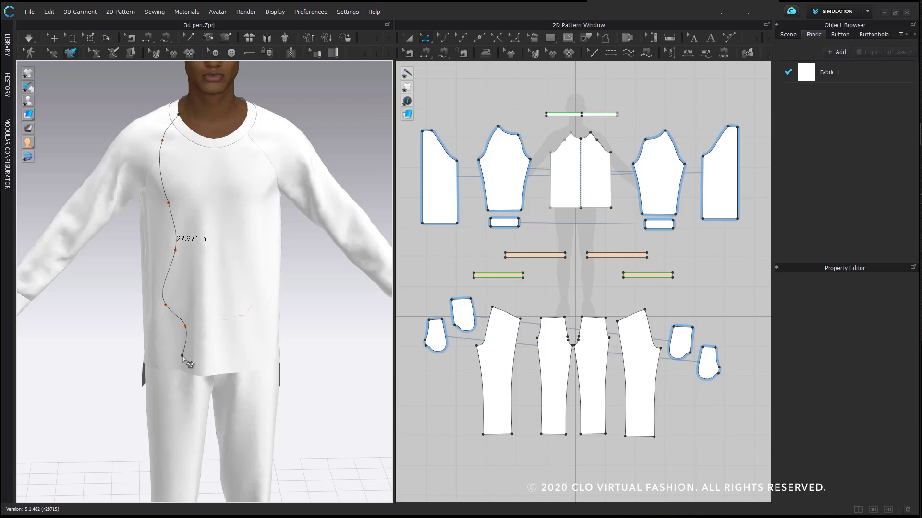
left_click(181, 370)
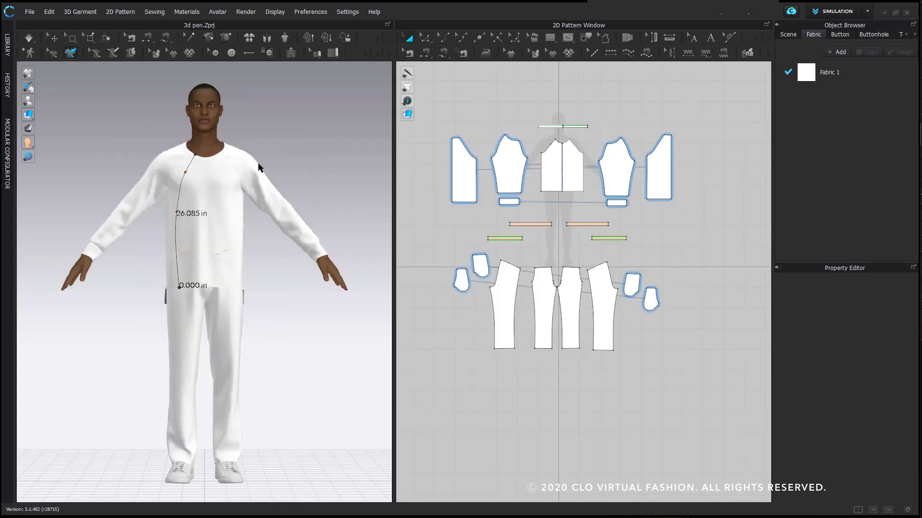
key("Return")
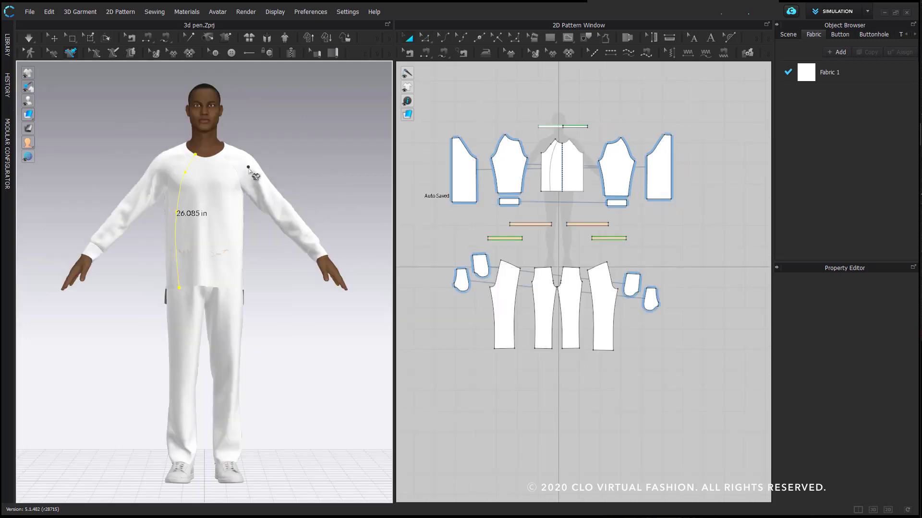
Draw a zigzag 3D pen line from the neckline to the hem on the shirt's other front half, with straight segments followed by curve points
right_click_drag(267, 177, 247, 188)
scroll(244, 183, "up", 4)
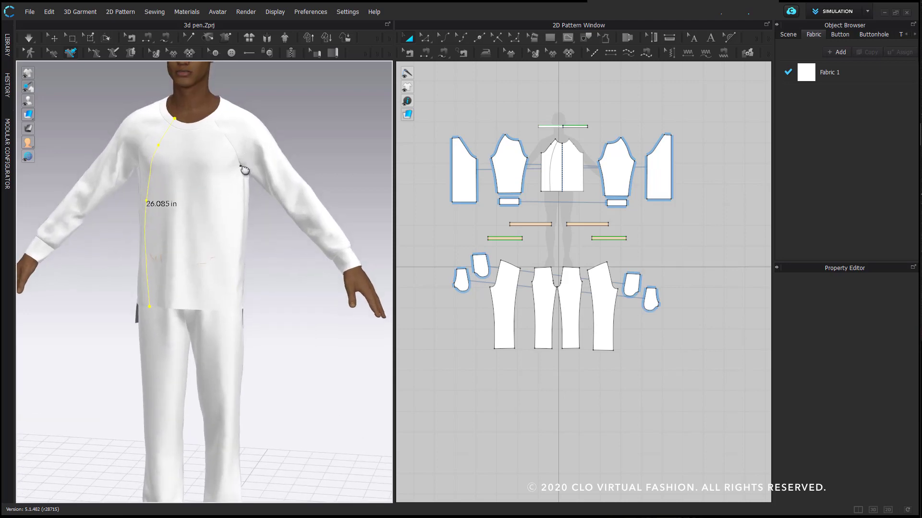
mouse_move(246, 174)
right_mouse_down()
mouse_move(251, 187)
mouse_move(242, 180)
right_mouse_up()
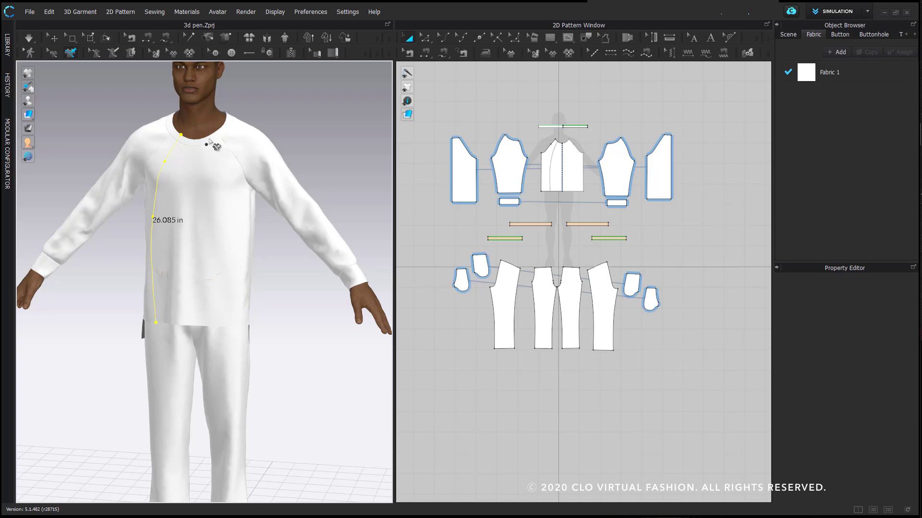
left_click(209, 137)
left_click(215, 186)
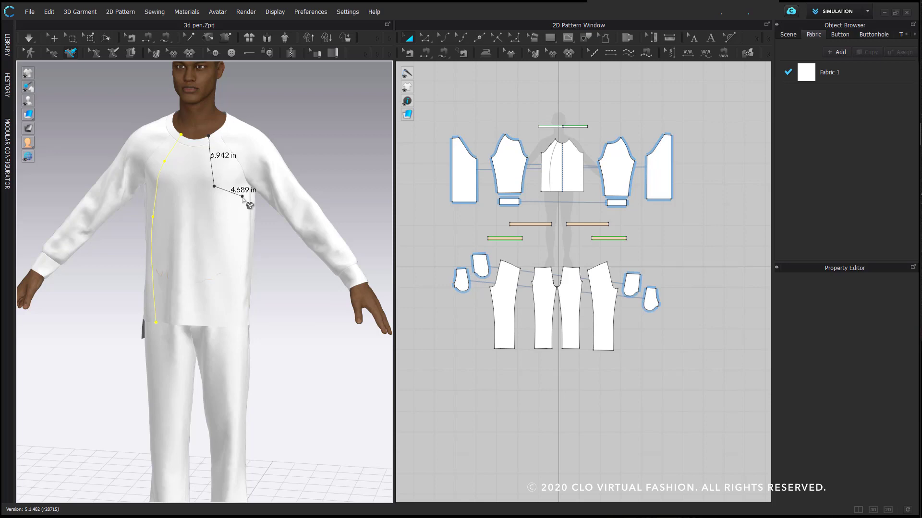
left_click(243, 197)
left_click(212, 229, "ctrl")
left_click(236, 272, "ctrl")
left_click(220, 300, "ctrl")
double_click(236, 328)
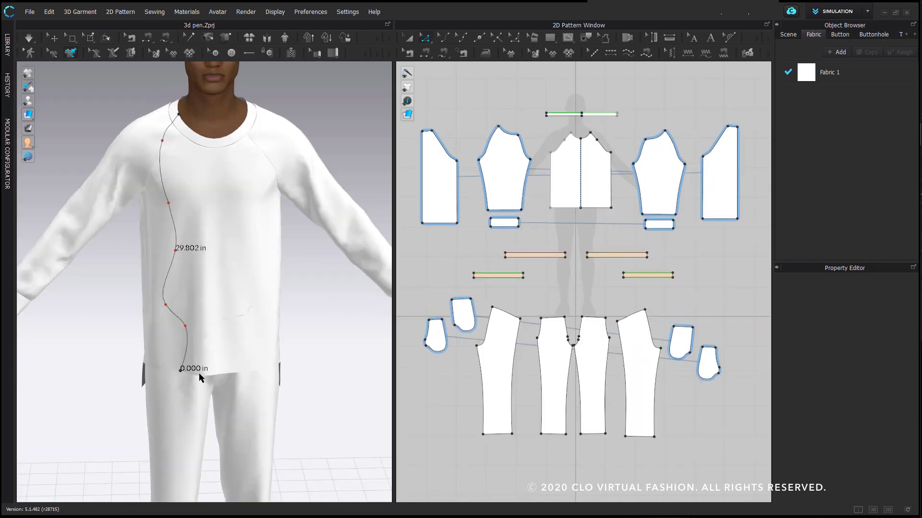
Finish the wavy 3D pen line at the shirt hem, making it about 29.8 in long
double_click(199, 373)
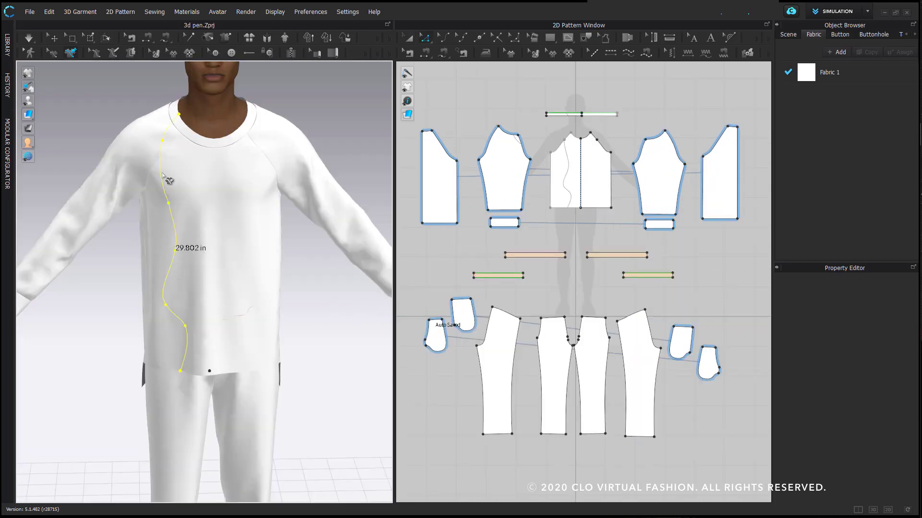
scroll(582, 147, "up", 1)
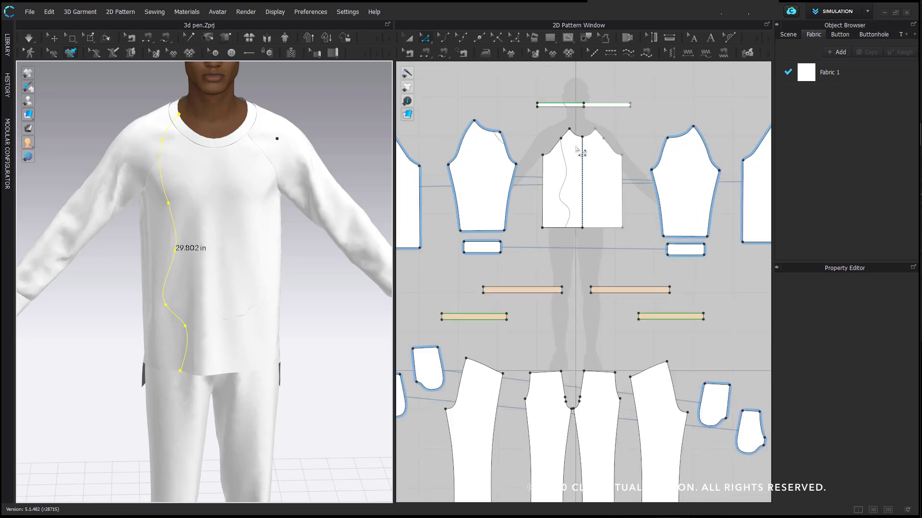
scroll(571, 146, "up", 1)
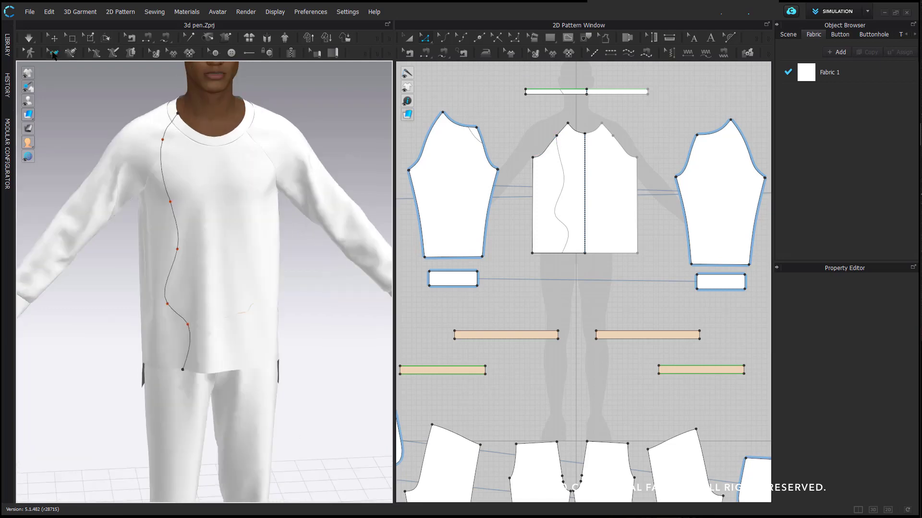
Cut and sew the shirt along the wavy 3D pen line, applying the symmetric option to both sides of the garment
left_click(53, 53)
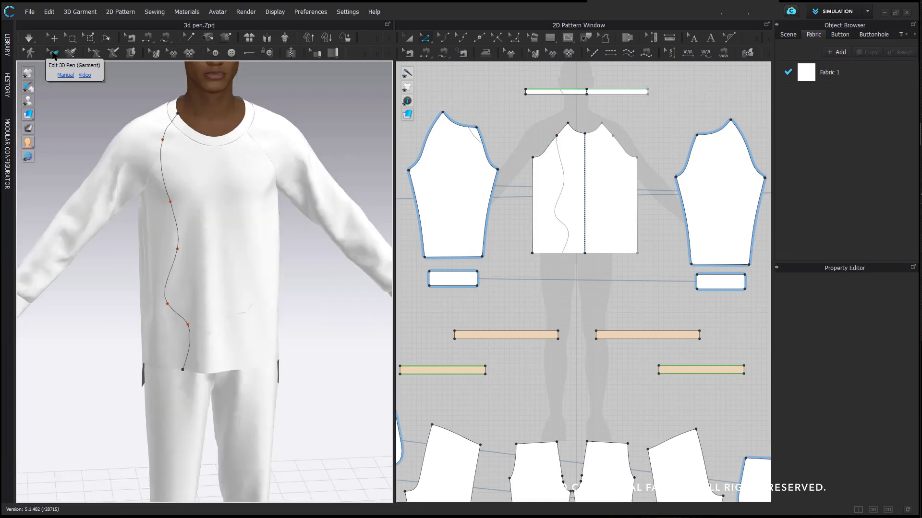
left_click(161, 154)
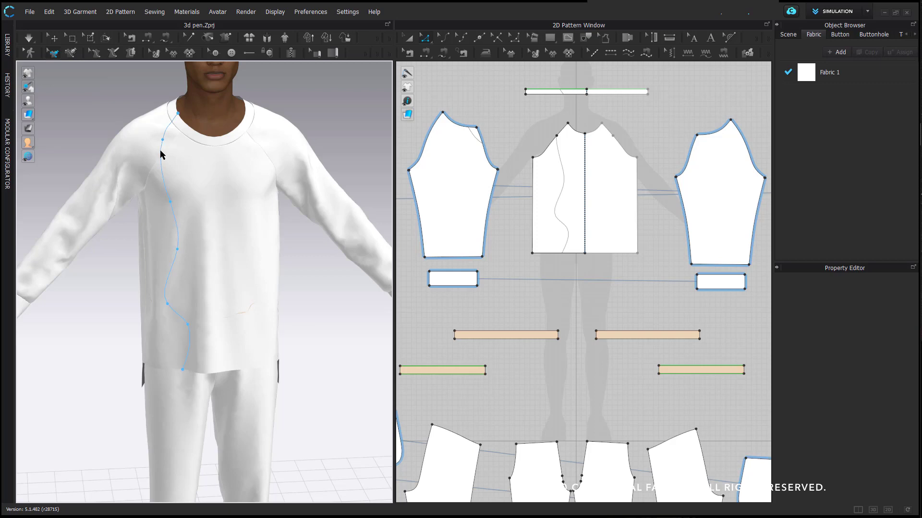
right_click(161, 154)
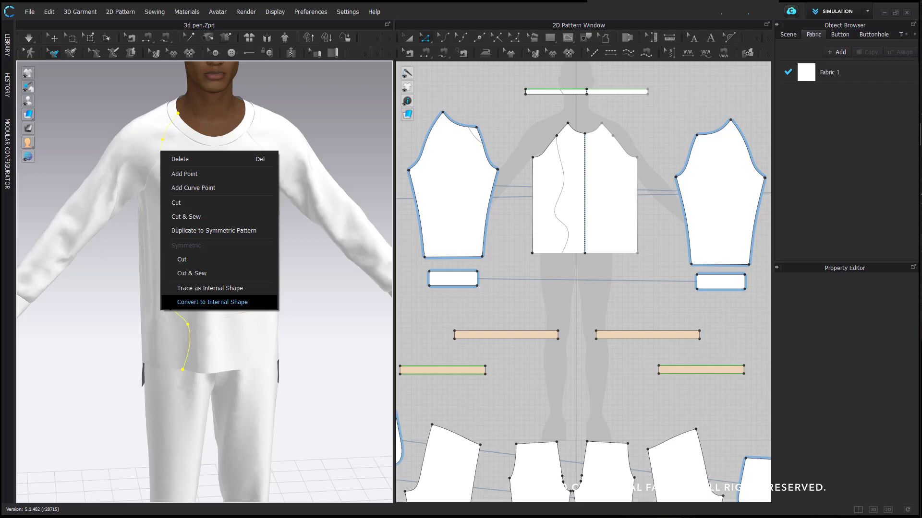
left_click(173, 275)
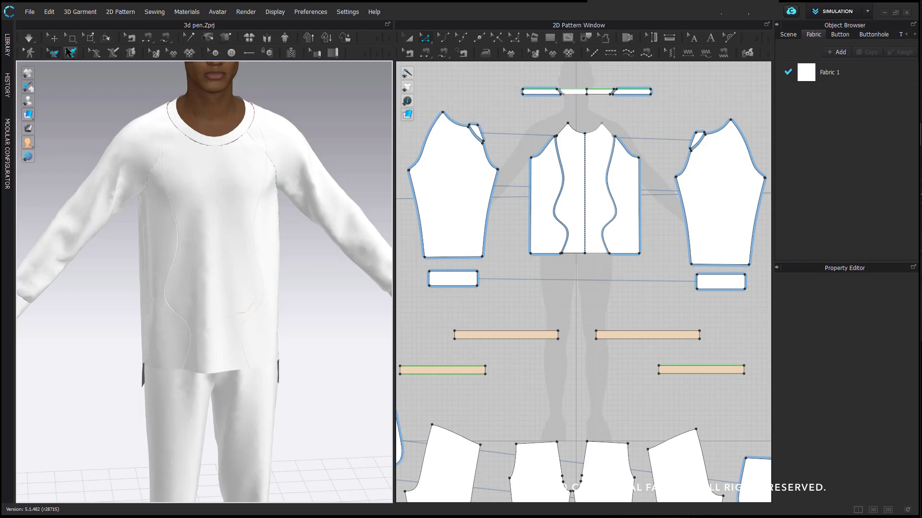
Draw a curved 3D pen line about 26.7 in long from the centre of the neckline, sweeping sideways down to the shirt hem
left_click(71, 52)
scroll(174, 189, "up", 1)
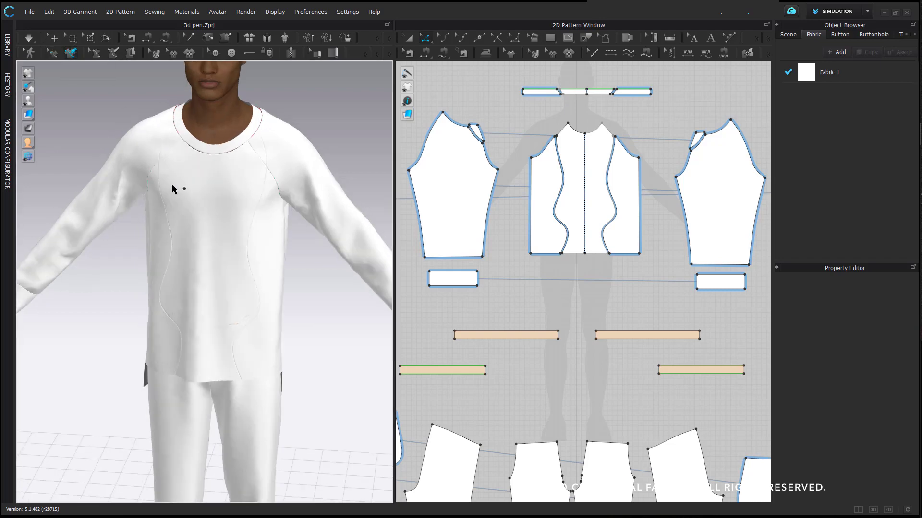
scroll(202, 186, "up", 3)
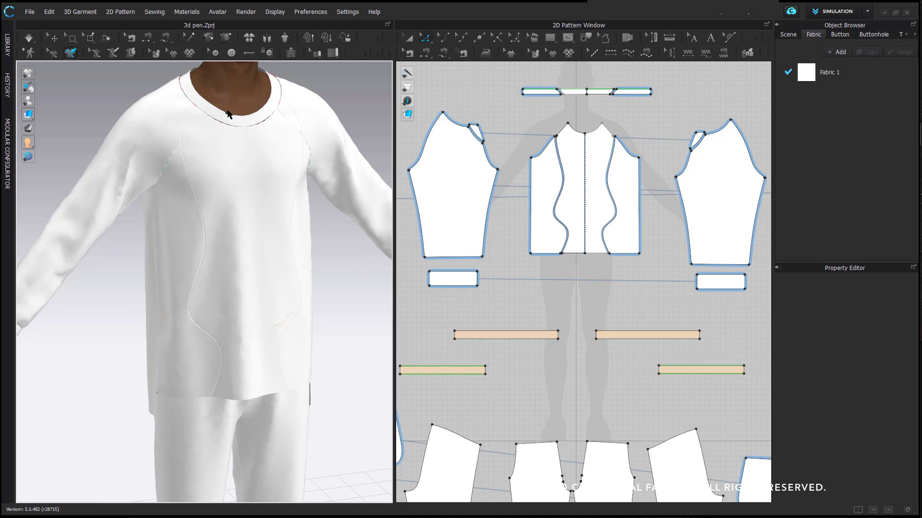
left_click(225, 112)
left_click(225, 153)
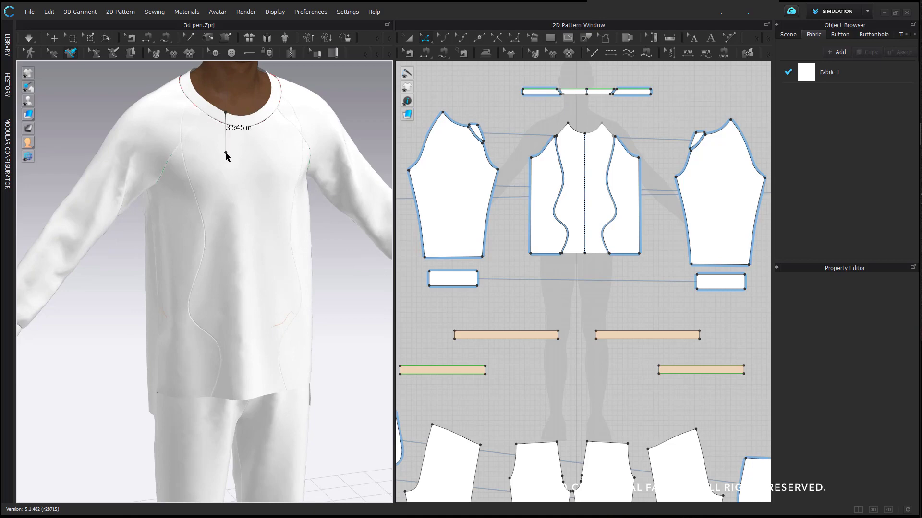
left_click(184, 228)
left_click(171, 270)
left_click(174, 331)
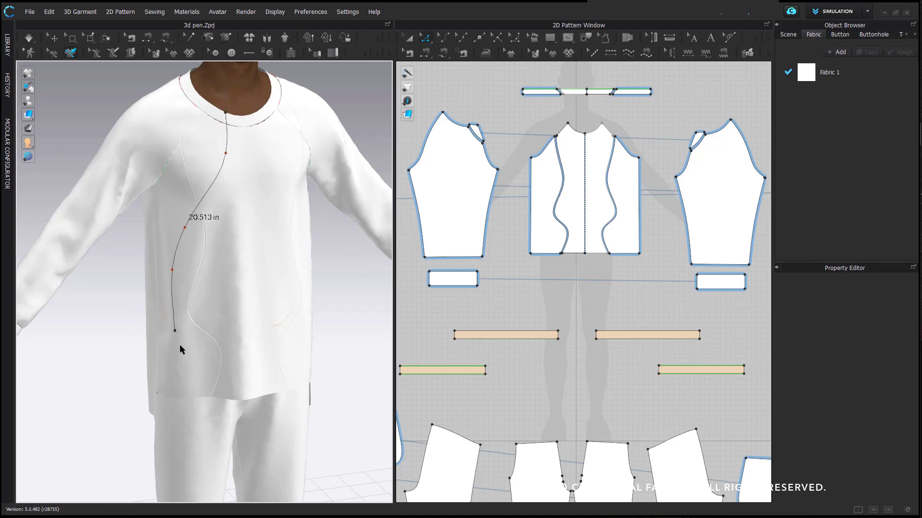
double_click(185, 399)
Draw a second curved 3D pen line about 33.9 in long from the side of the collar over the shoulder, crossing the first, to the hem
right_click_drag(266, 321, 216, 147)
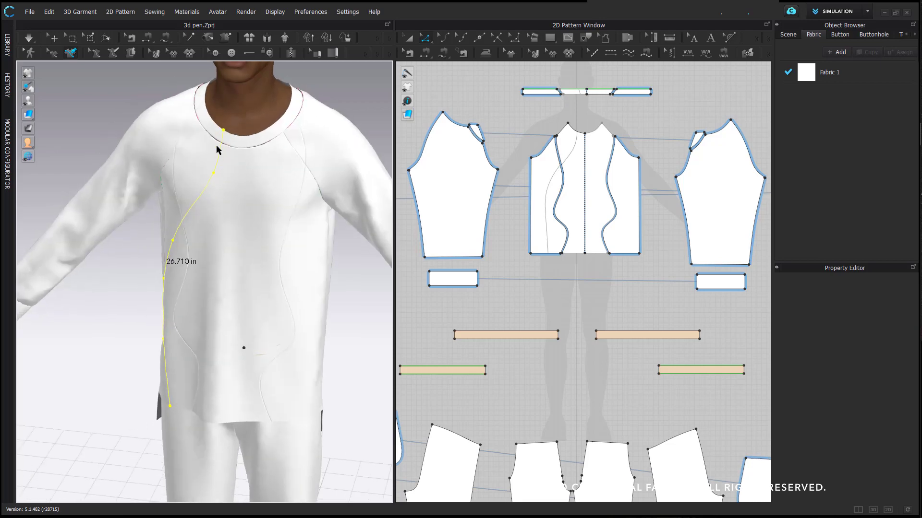
right_click_drag(137, 122, 192, 128)
left_click(204, 136)
right_click_drag(157, 156, 165, 163)
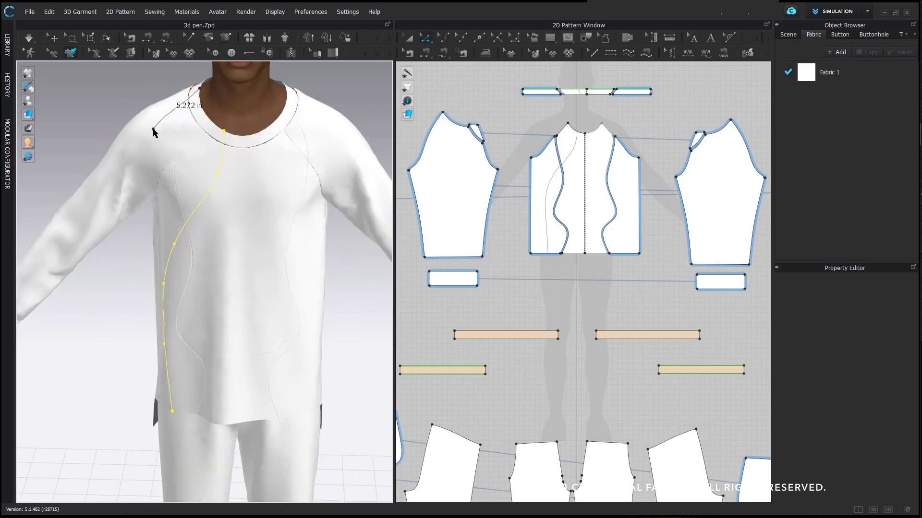
left_click(153, 128)
left_click(165, 177)
left_click(198, 197)
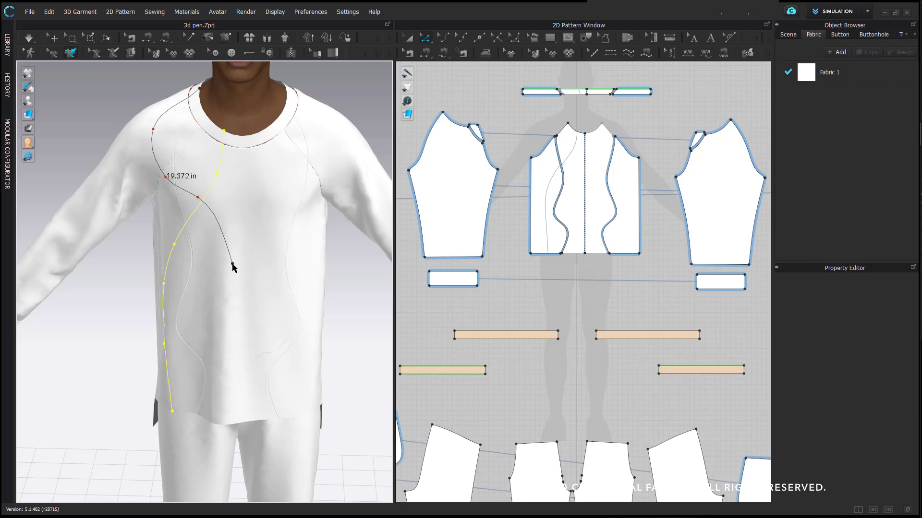
left_click(241, 294)
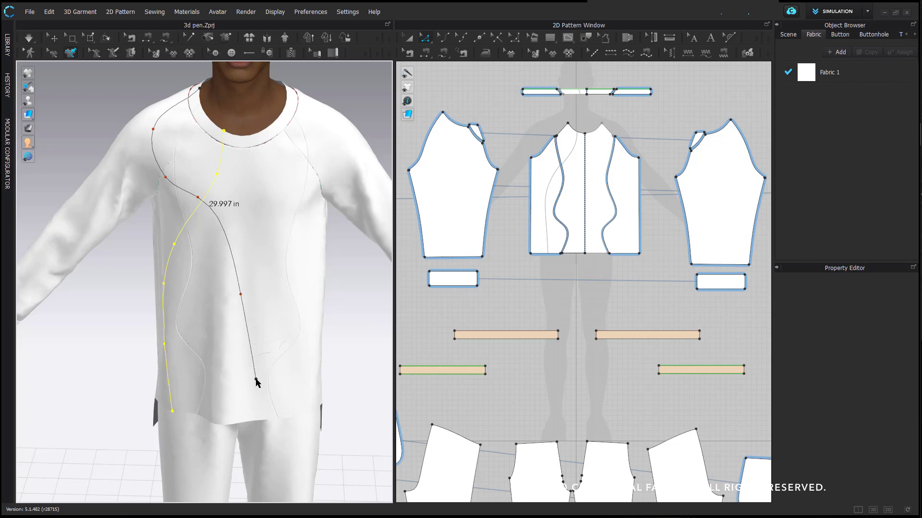
left_click(256, 381)
double_click(261, 421)
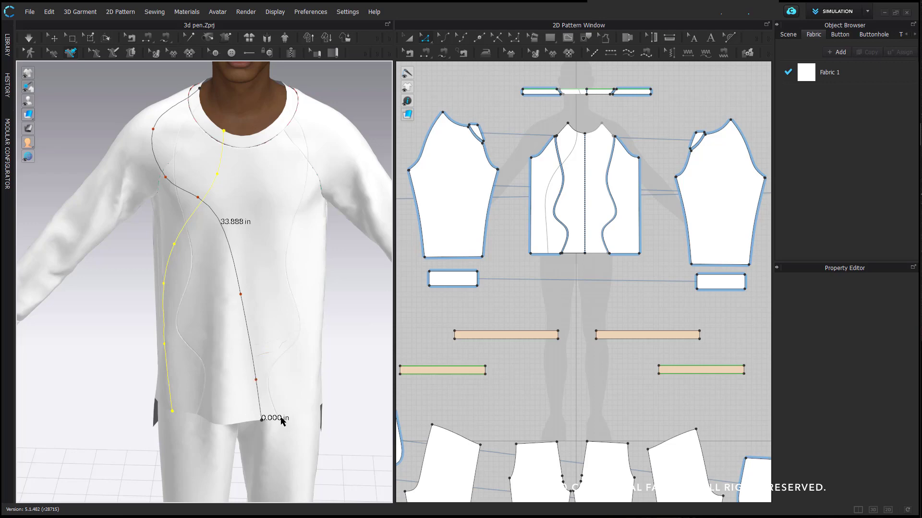
Convert the curved 3D pen line that crosses the shoulder and chest to an internal shape, using the symmetric option
right_click_drag(288, 336, 225, 321)
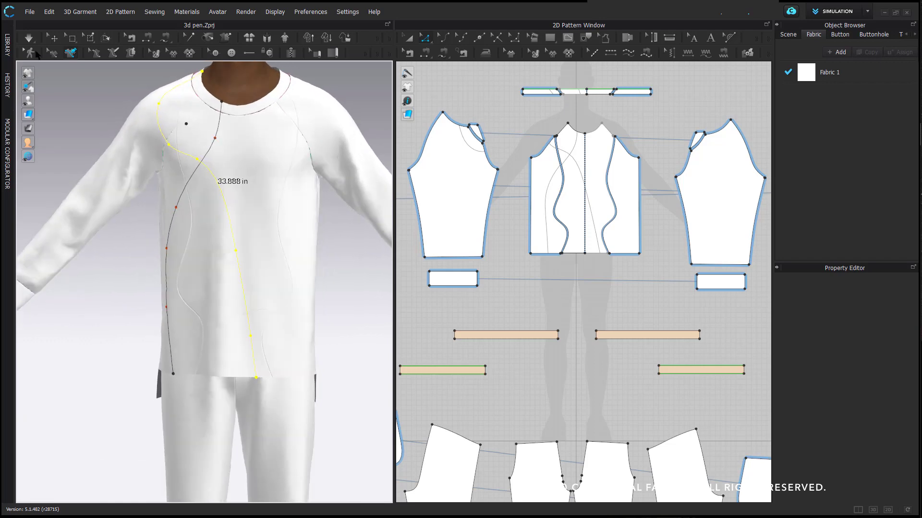
left_click(54, 52)
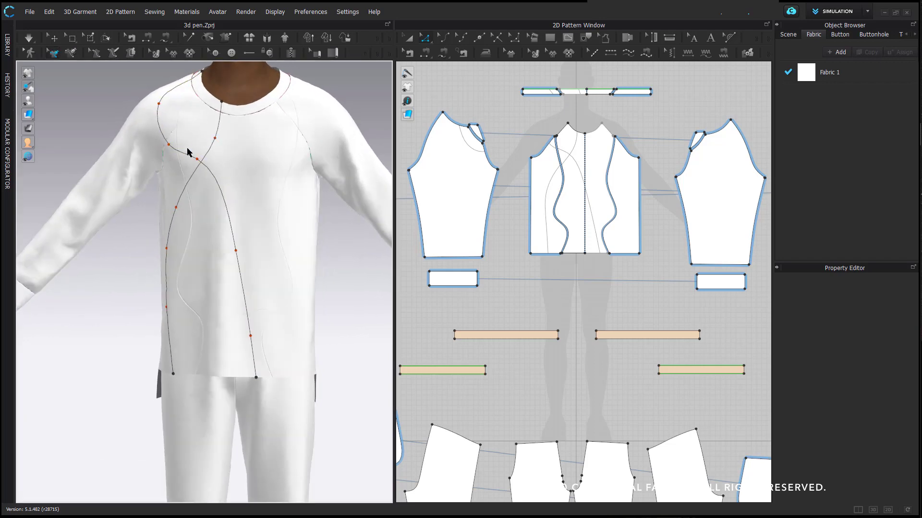
scroll(212, 168, "up", 2)
key("Escape")
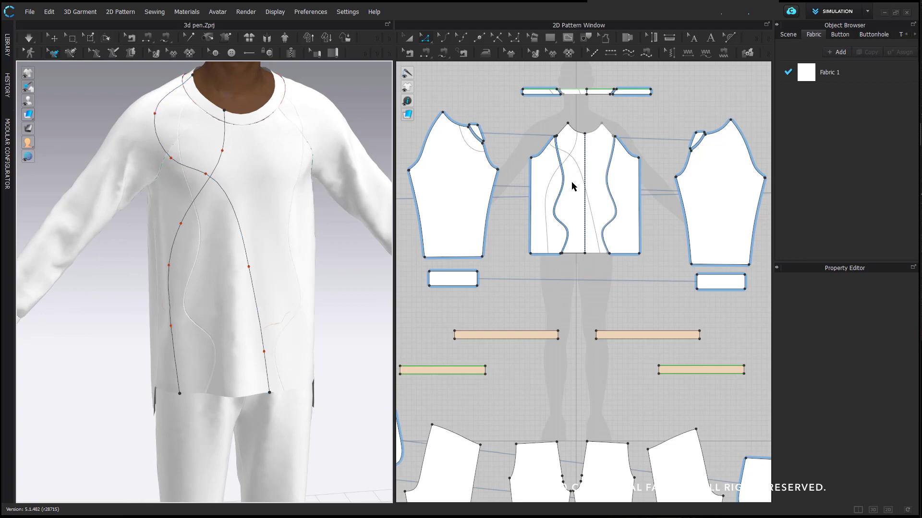
left_click(174, 96)
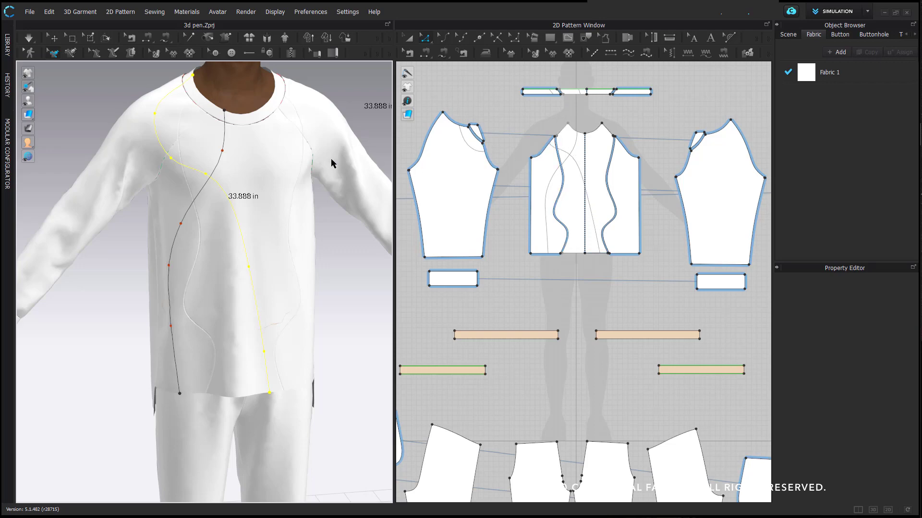
right_click(202, 173)
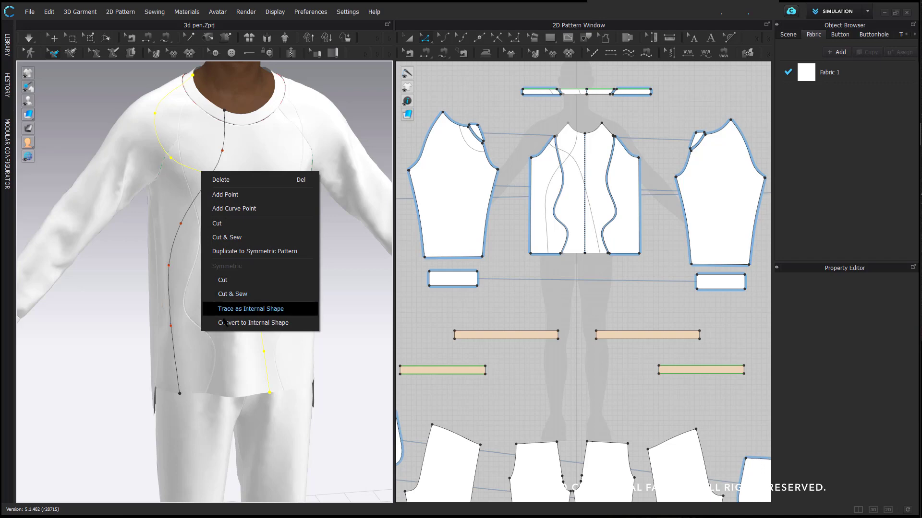
left_click(254, 328)
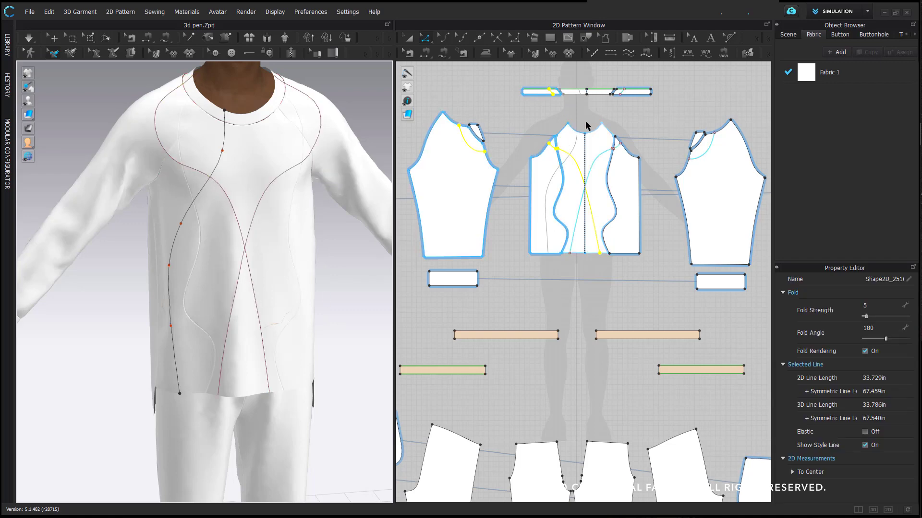
Check the curved internal lines created from the 3D pen line on the front panels and sleeve pattern
left_click(424, 37)
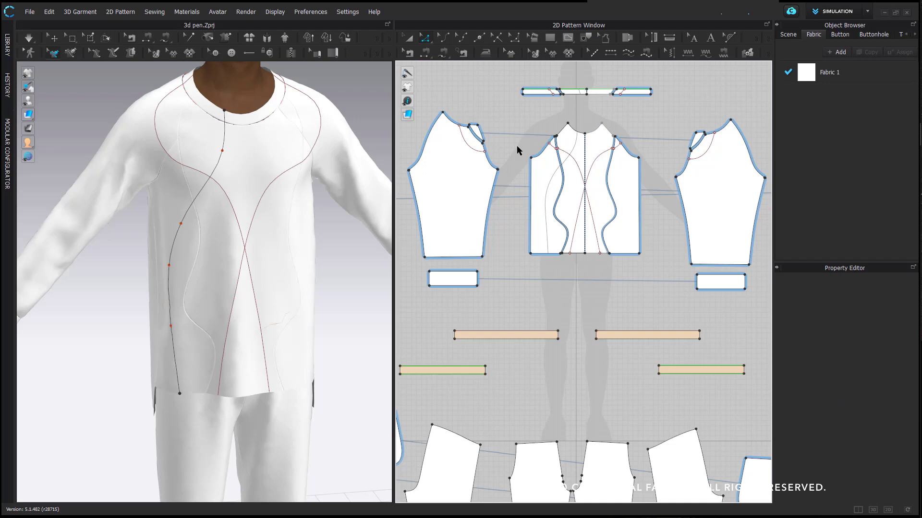
scroll(516, 145, "up", 4)
left_click(631, 172)
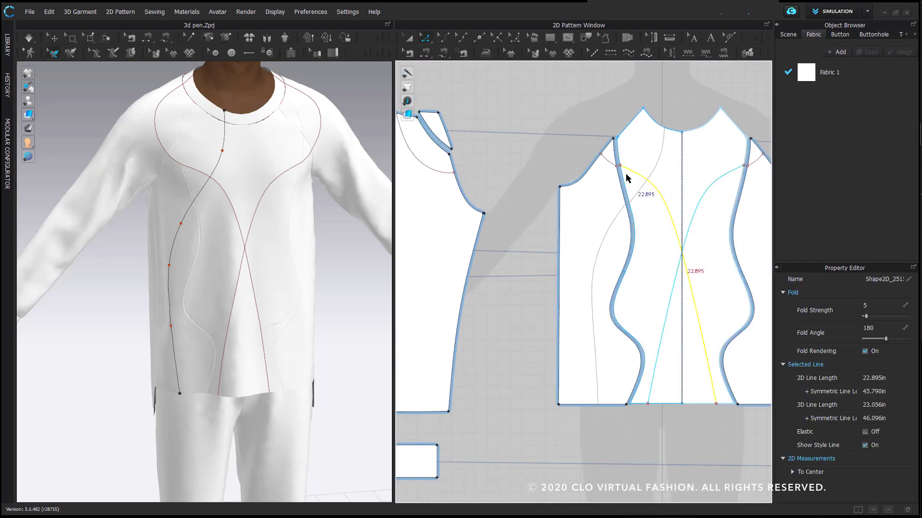
left_click(610, 161)
middle_click_drag(439, 153, 469, 158)
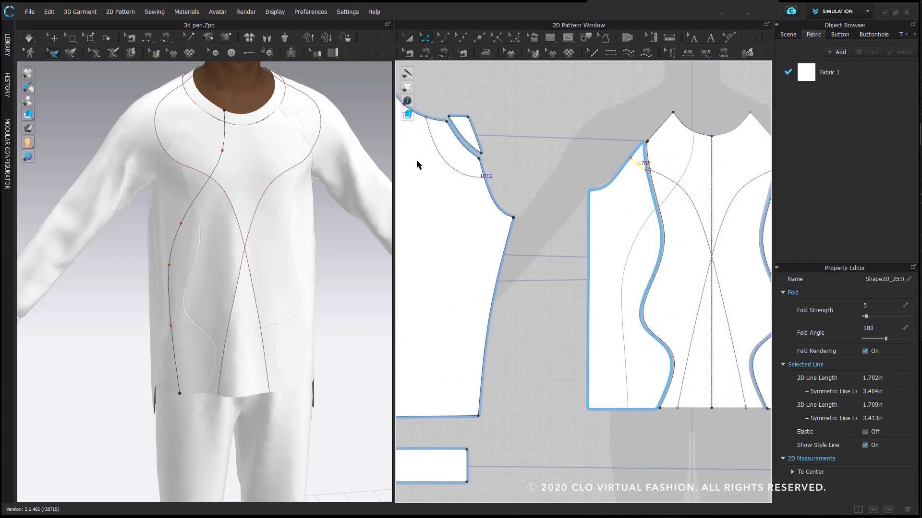
left_click(437, 146)
Try to reshape the curved internal line on the sleeve pattern with Edit Curvature, and undo the change
left_click(443, 39)
left_click_drag(446, 166, 433, 177)
key("ctrl+z")
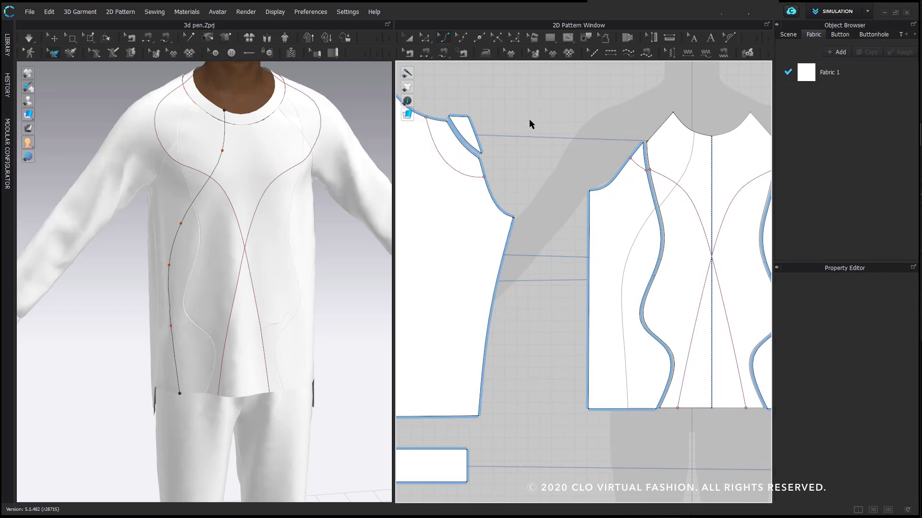
Try to cut and sew the curved 3D pen line from the centre neckline to the hem with the symmetric option
right_click_drag(111, 190, 349, 206)
right_click_drag(259, 209, 200, 221)
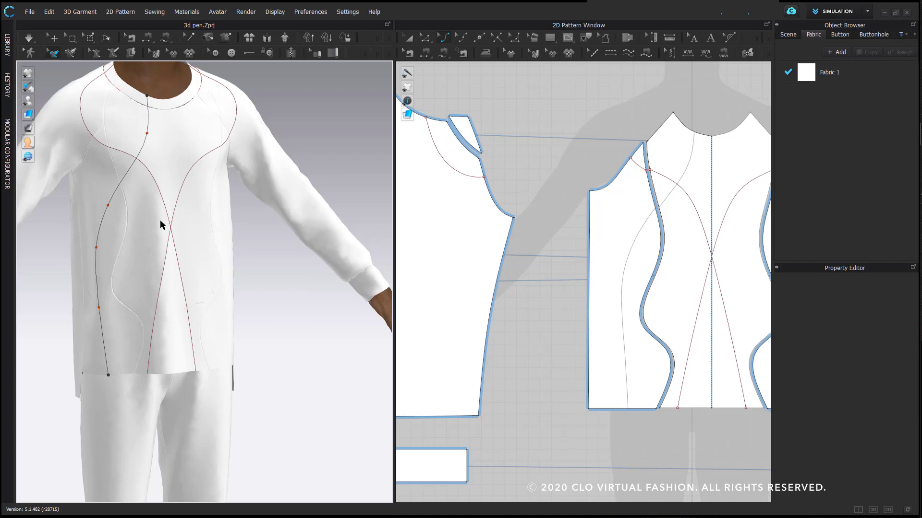
scroll(680, 246, "down", 2)
right_click_drag(235, 277, 216, 284)
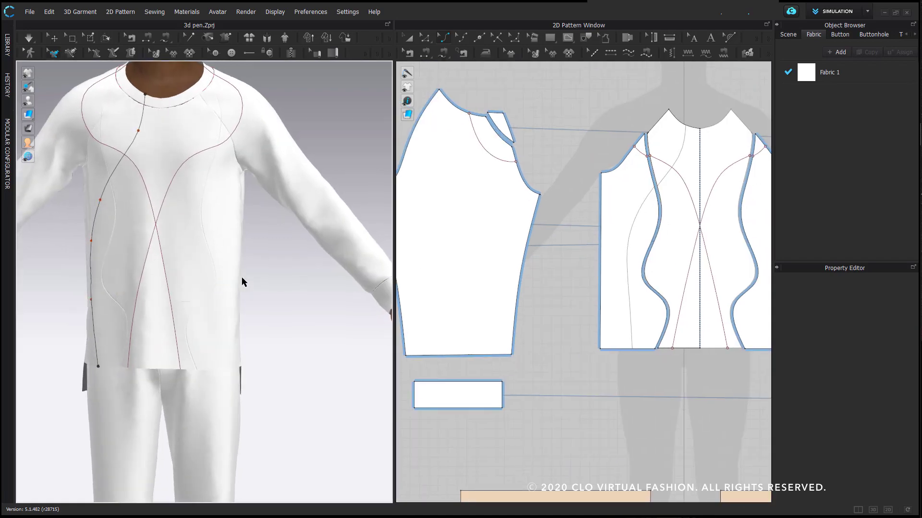
scroll(700, 263, "down", 2)
right_click_drag(700, 263, 658, 261)
scroll(665, 249, "down", 1)
scroll(678, 242, "up", 2)
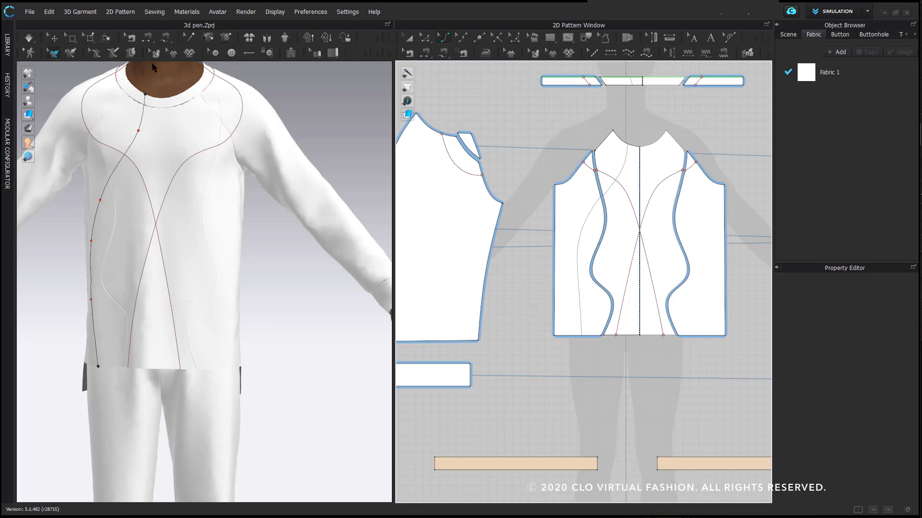
left_click(425, 37)
right_click(125, 153)
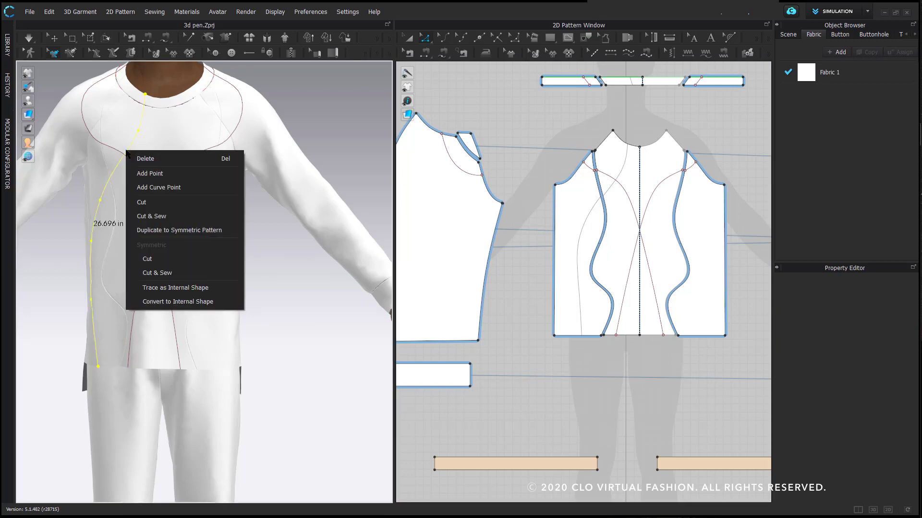
left_click(157, 273)
Examine where the mirrored internal lines cross the symmetry axis on the centre front pattern
scroll(641, 231, "up", 5)
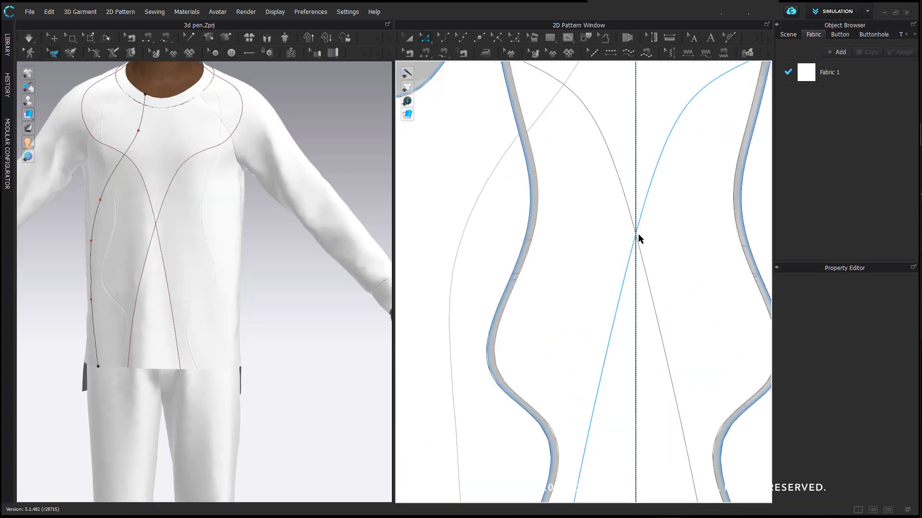
left_click(634, 240)
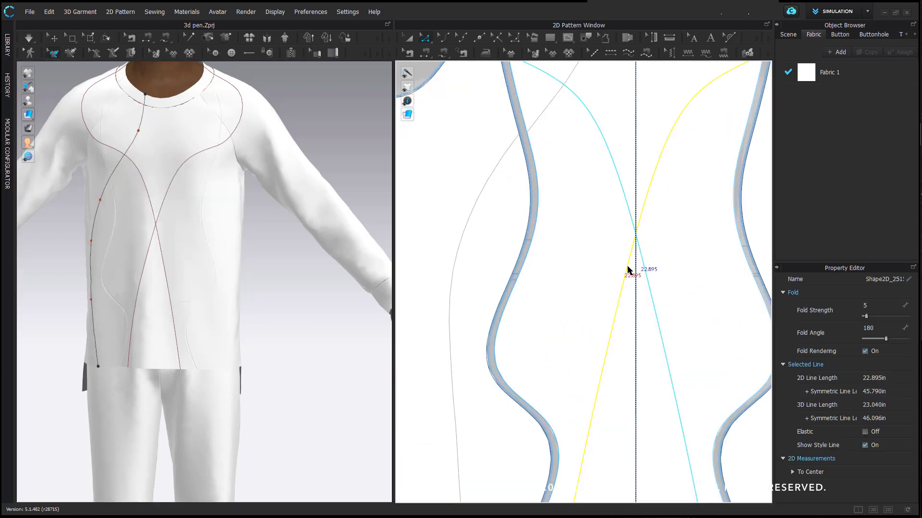
scroll(631, 255, "down", 5)
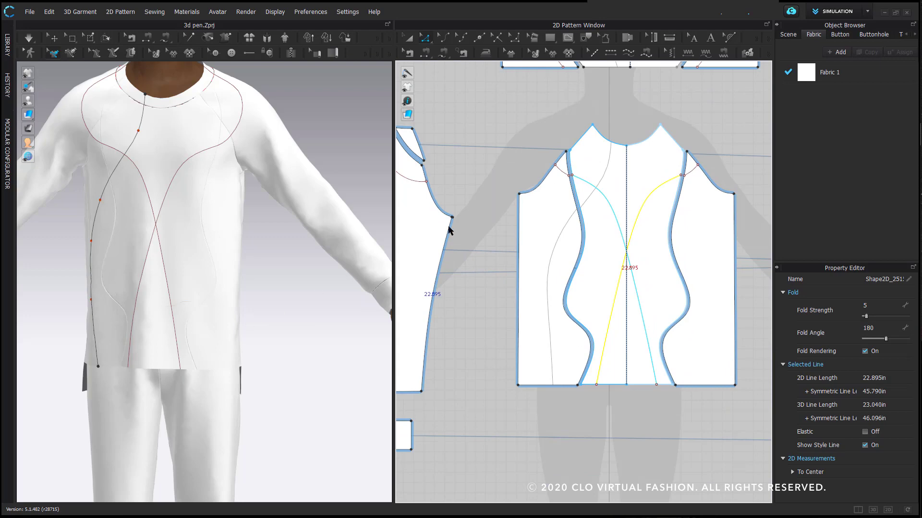
scroll(574, 226, "up", 2)
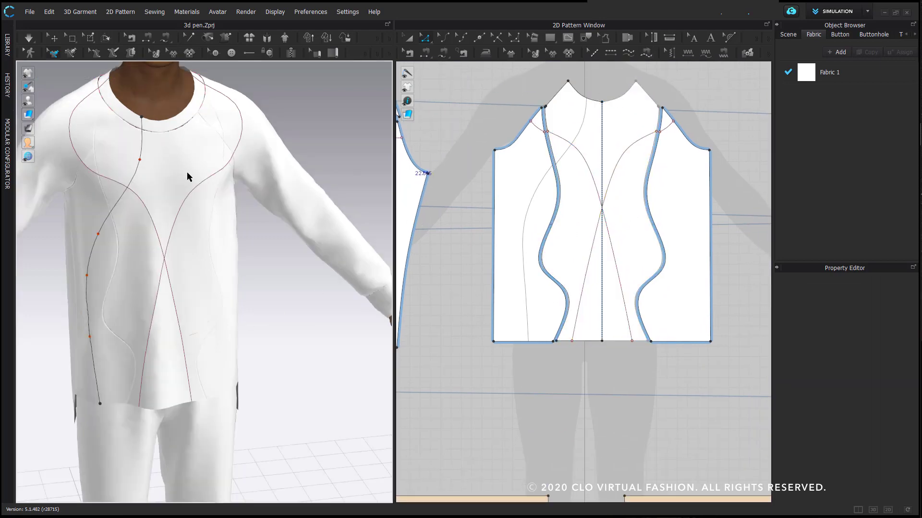
scroll(186, 172, "down", 2)
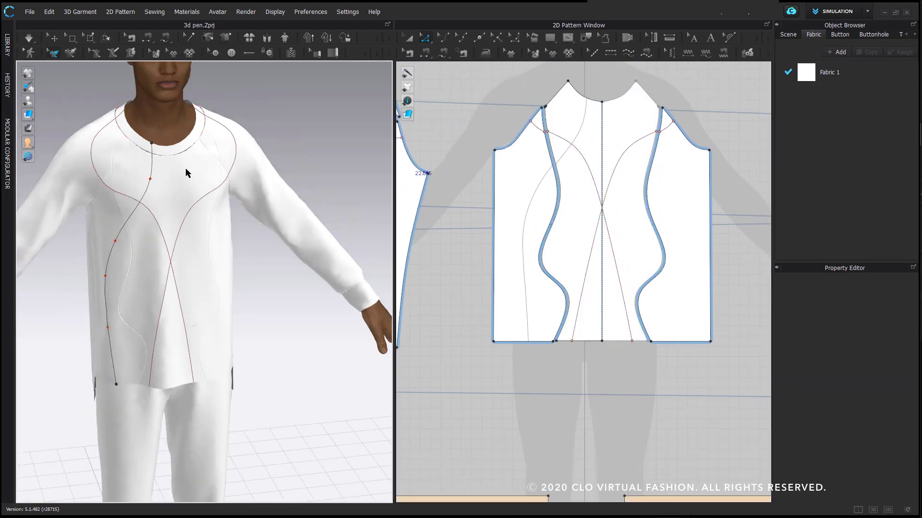
Draw a straight internal line about 23.2 in long down the centre of the front pattern, from the neckline to the hem
left_click(567, 42)
left_click(581, 53)
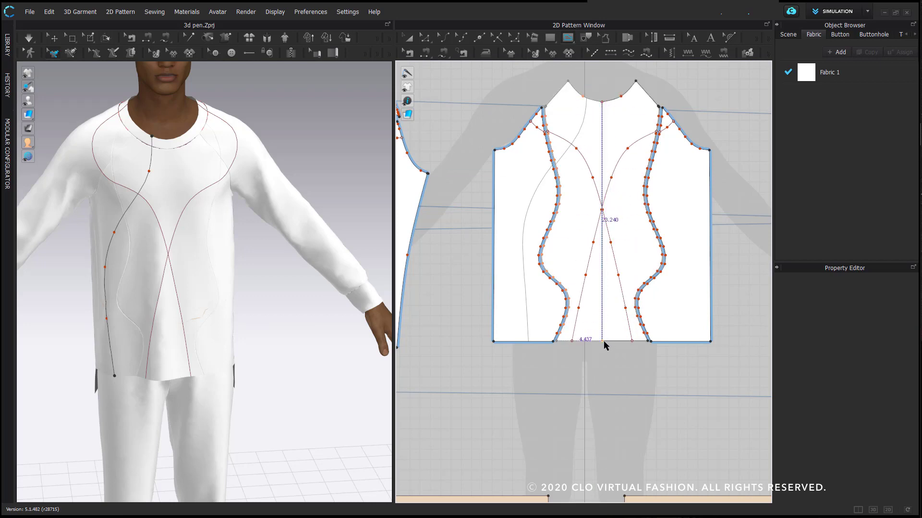
left_click(639, 191)
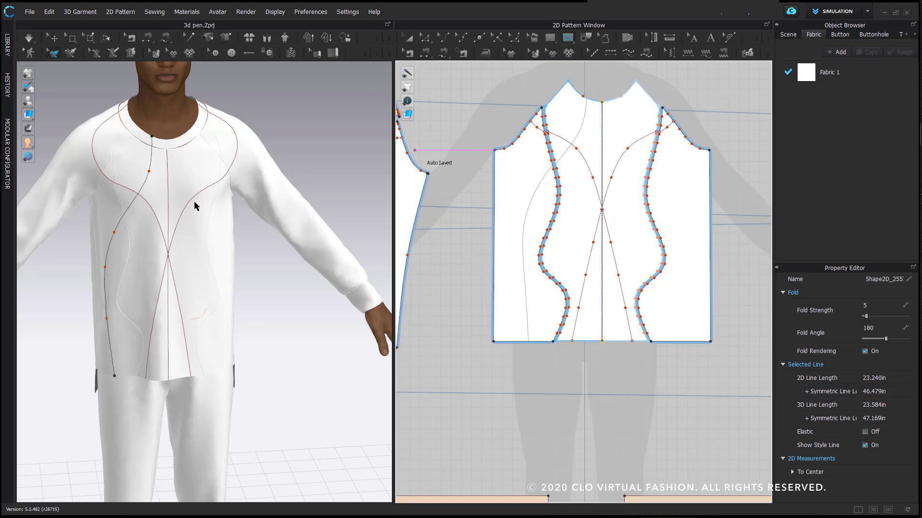
right_click_drag(194, 200, 216, 209)
scroll(552, 224, "up", 3)
scroll(552, 227, "down", 3)
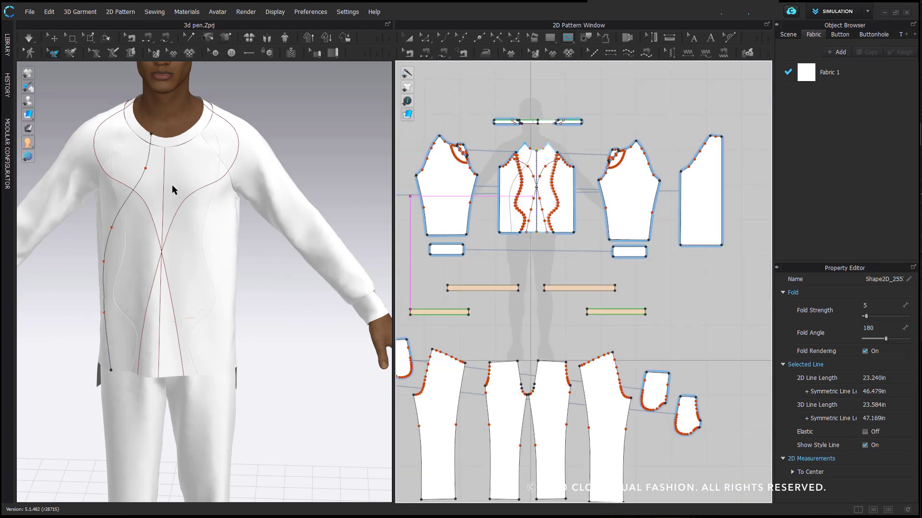
right_click_drag(171, 186, 223, 180)
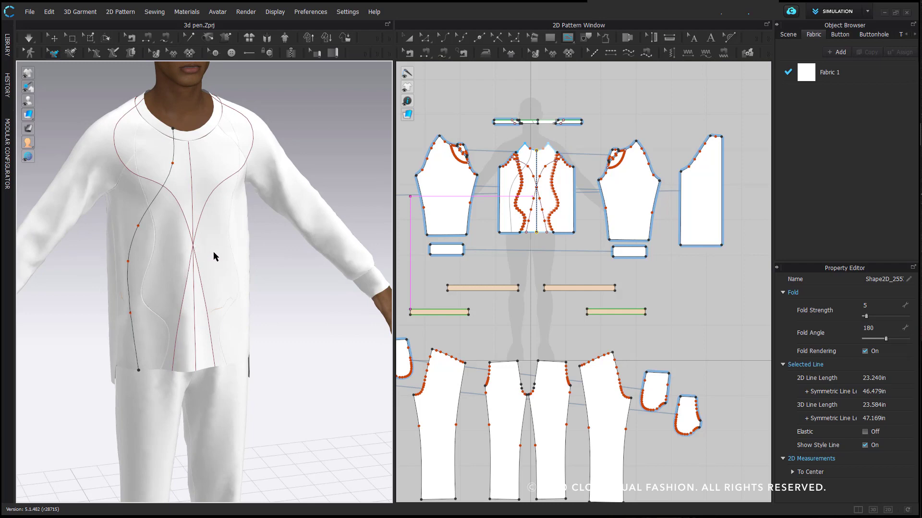
Try to pull the centre hem corner of the back pattern downward to test the linked symmetric patterns, and undo the change
right_click_drag(294, 256, 64, 251)
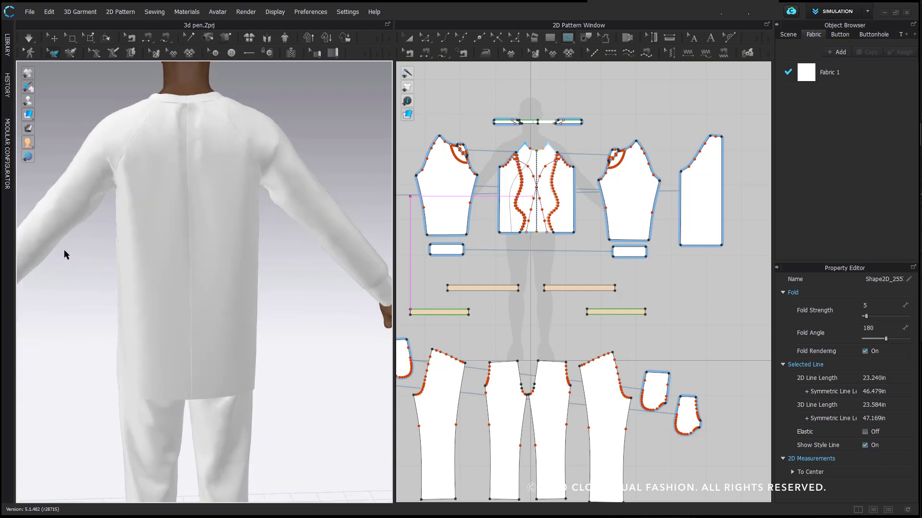
key("a")
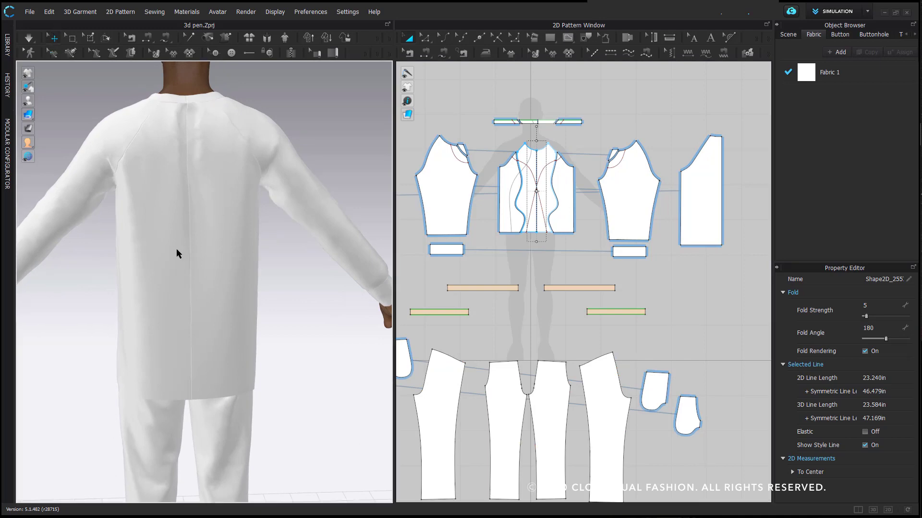
right_click_drag(176, 248, 136, 281)
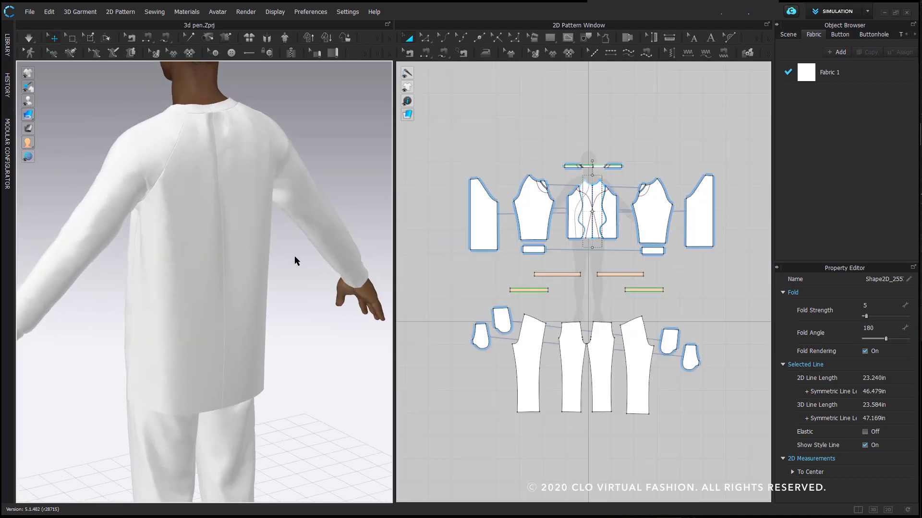
mouse_move(295, 255)
right_mouse_down()
mouse_move(250, 246)
mouse_move(294, 257)
right_mouse_up()
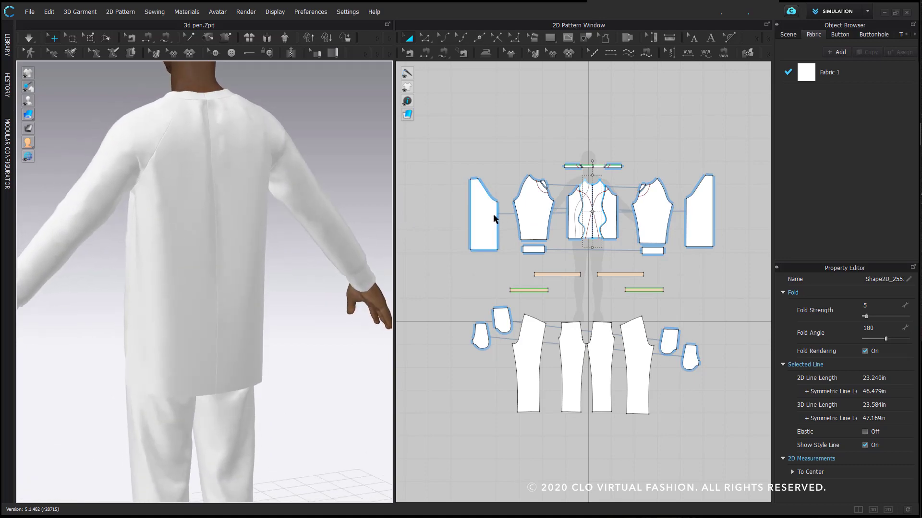
key("z")
left_click(471, 252)
left_click_drag(471, 252, 472, 277)
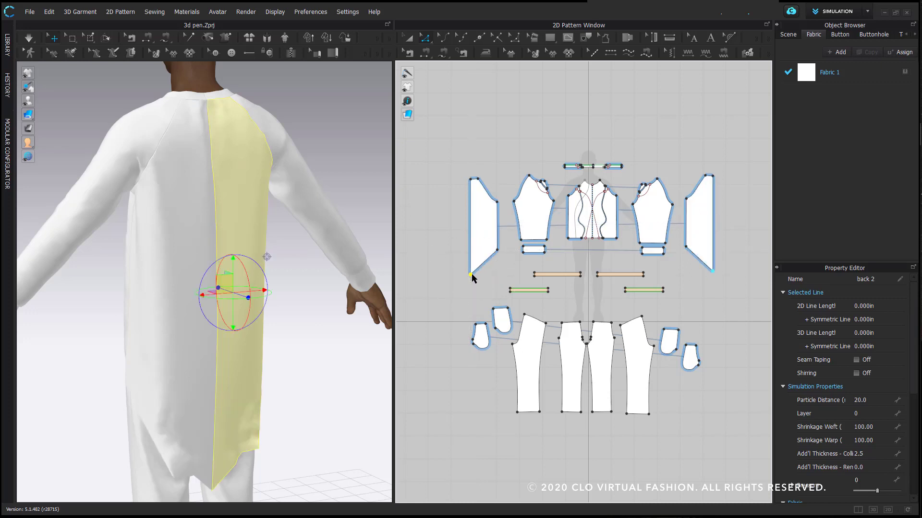
key("ctrl+z")
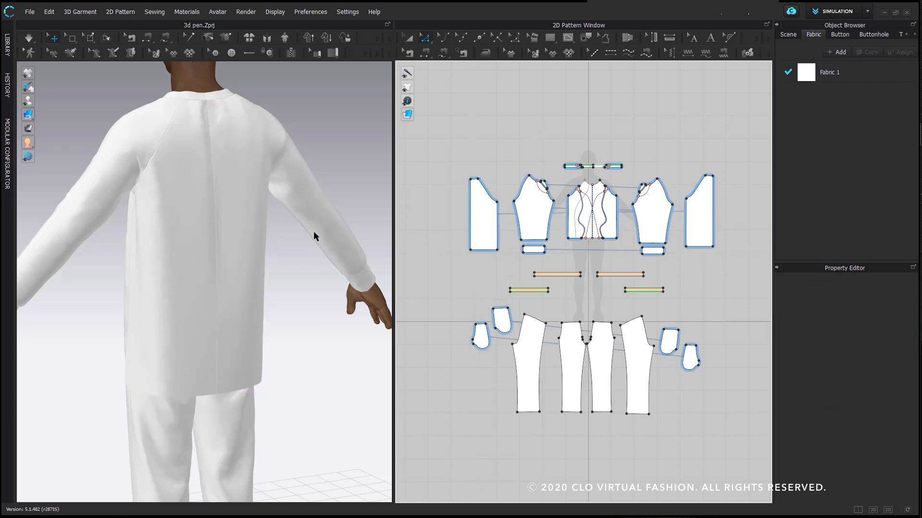
Draw a curved 3D pen line about 23.1 in long from the back neckline past the armhole to the centre back seam
left_click(71, 52)
right_click_drag(188, 163, 190, 136)
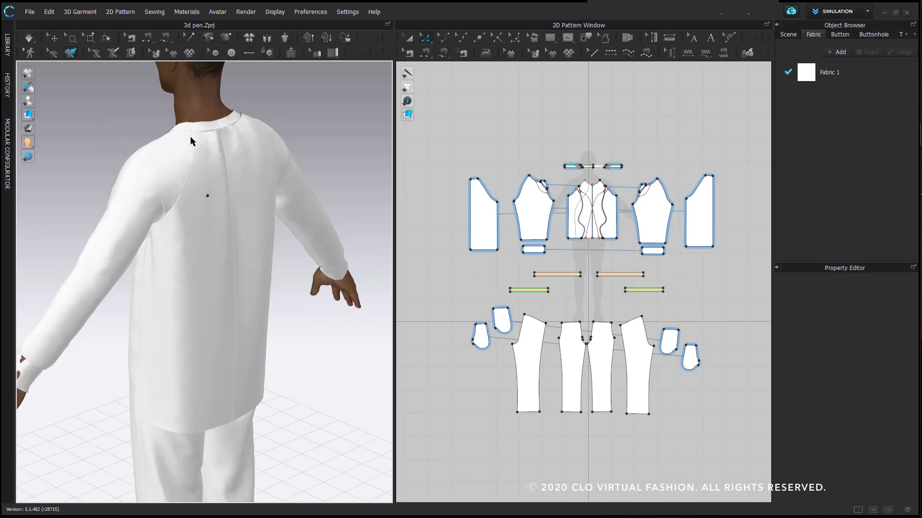
left_click(172, 167)
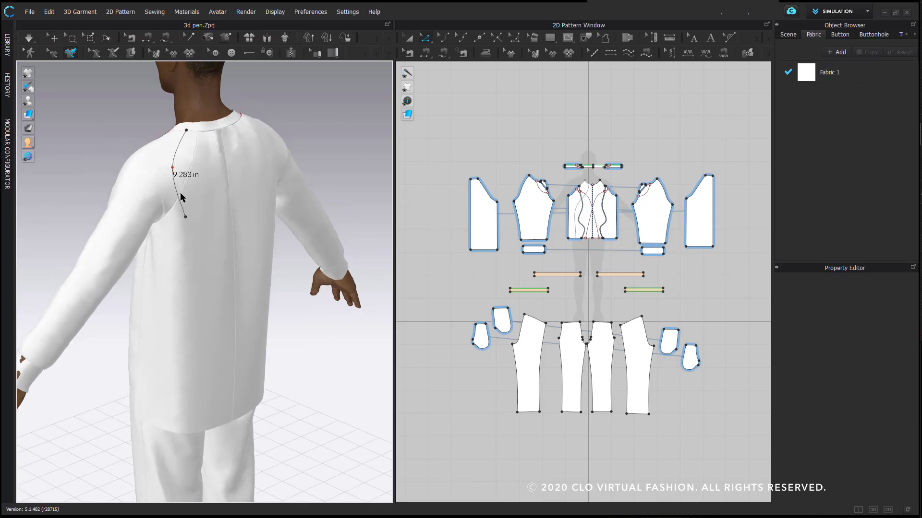
left_click(183, 223)
right_click_drag(229, 299, 205, 283)
double_click(206, 281)
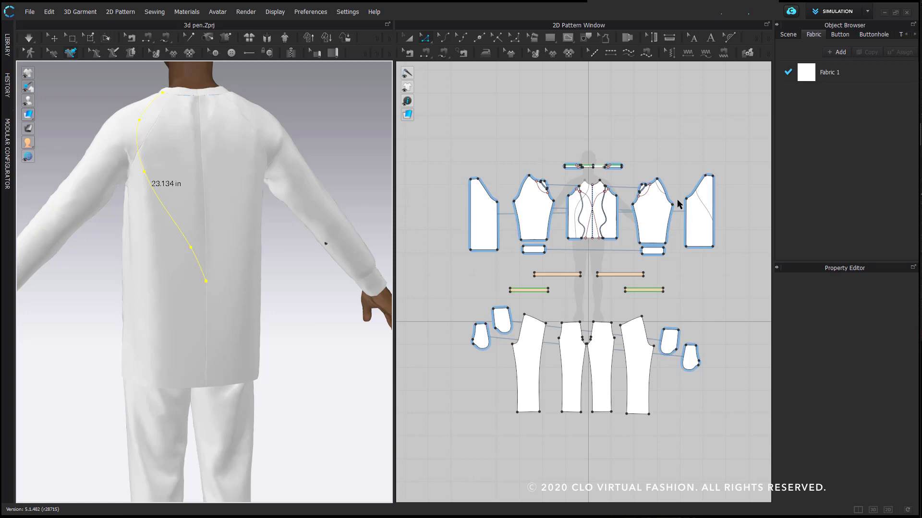
Duplicate the curved 3D pen line on the shirt's back to the symmetric pattern
scroll(713, 207, "up", 2)
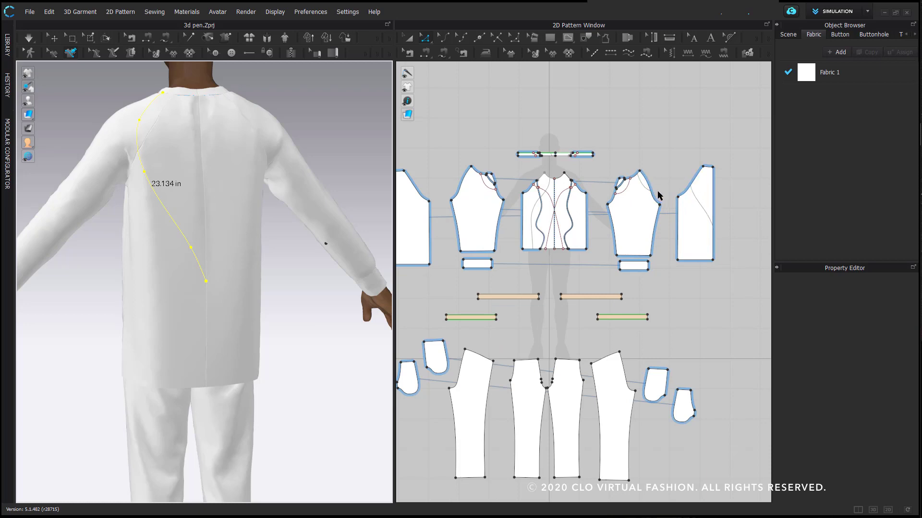
right_click(144, 121)
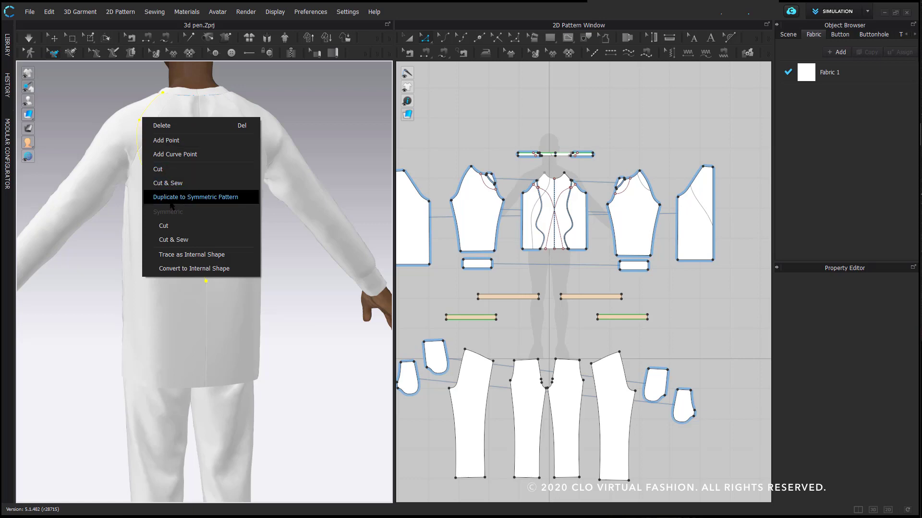
left_click(248, 197)
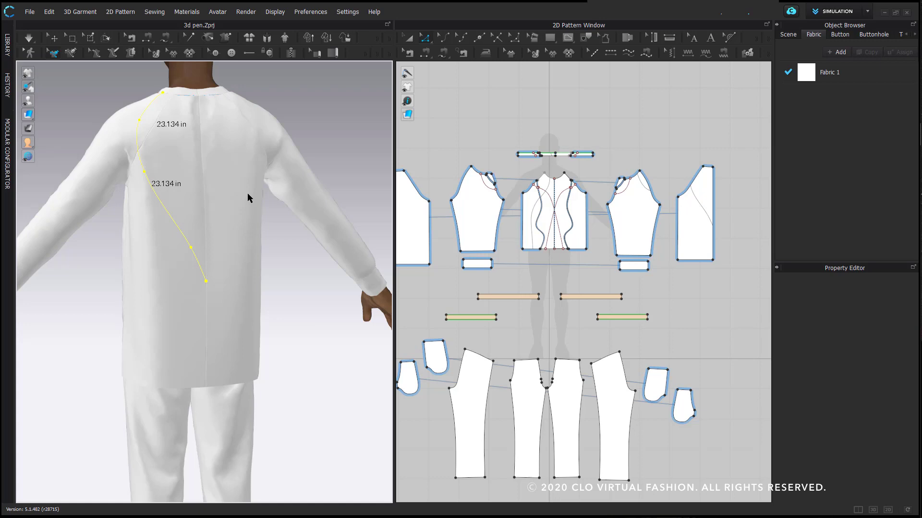
left_click(304, 105)
mouse_move(298, 224)
right_mouse_down()
mouse_move(312, 218)
mouse_move(225, 223)
mouse_move(297, 230)
right_mouse_up()
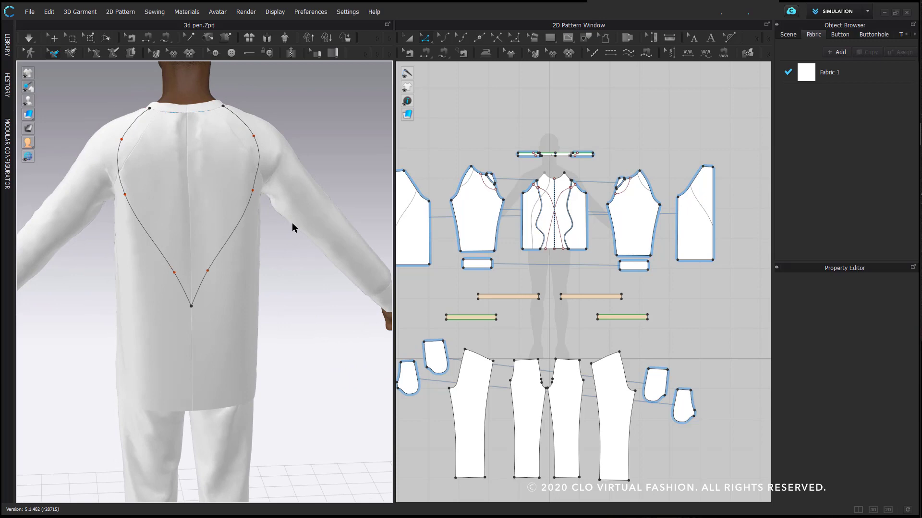
right_click(119, 169)
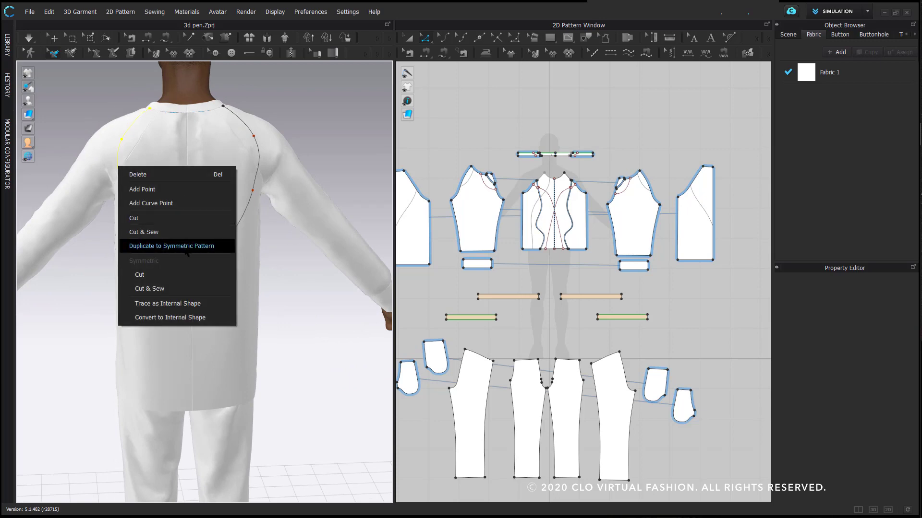
left_click(201, 253)
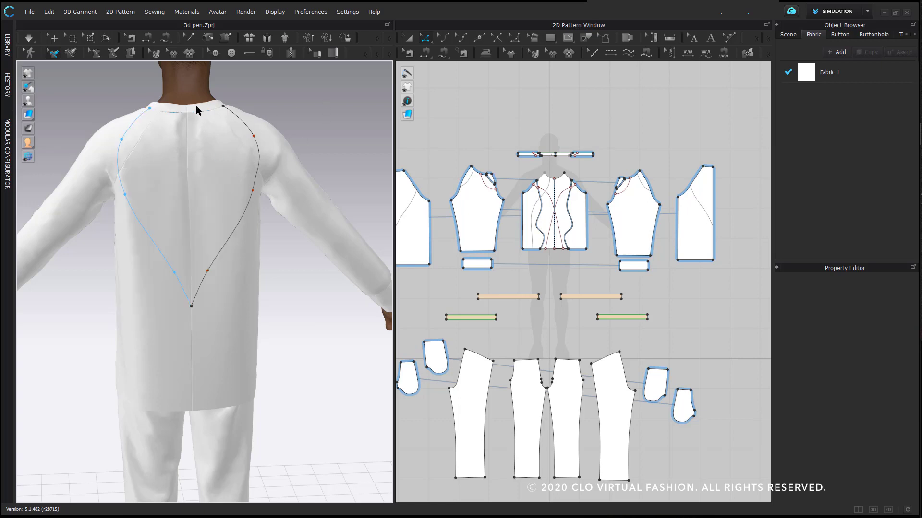
left_click(251, 244)
Add a curve point to the original 3D pen line on the back, between its two lower curve points
middle_click_drag(564, 174, 587, 152)
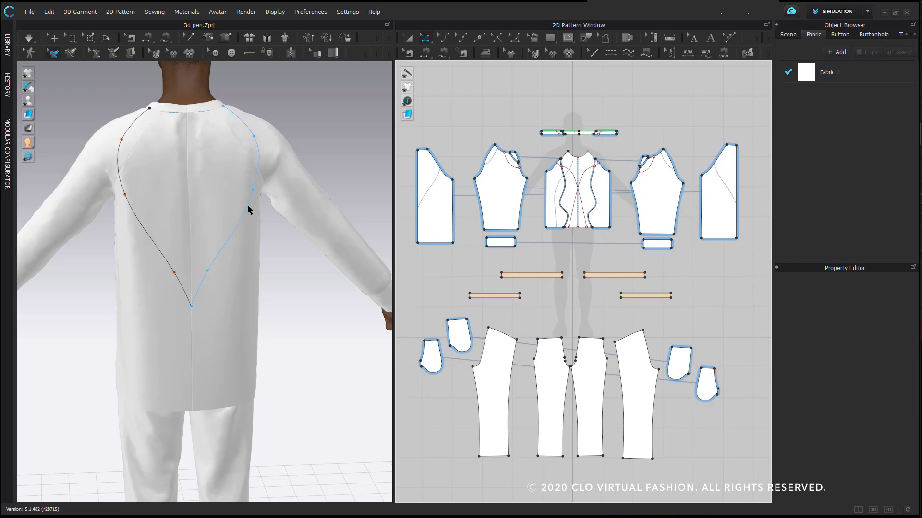
scroll(149, 232, "down", 2)
right_click(132, 218)
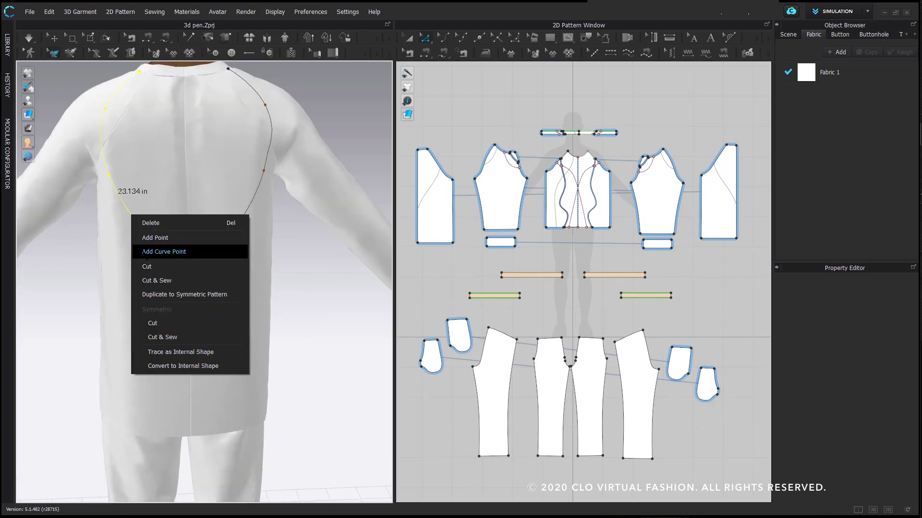
left_click(170, 253)
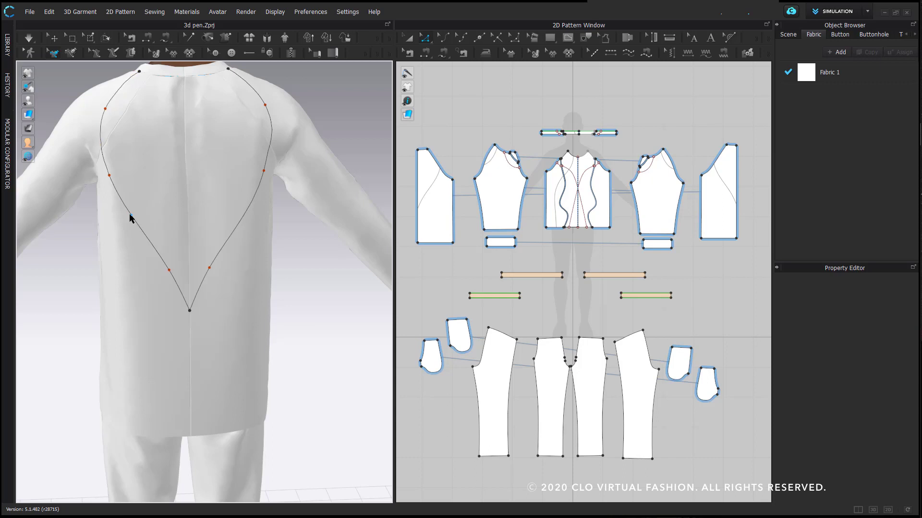
Move the added curve point of the original back 3D pen line slightly down toward the side, and delete the curve point below it
left_click_drag(130, 219, 120, 228)
left_click_drag(170, 270, 157, 244)
right_click(157, 244)
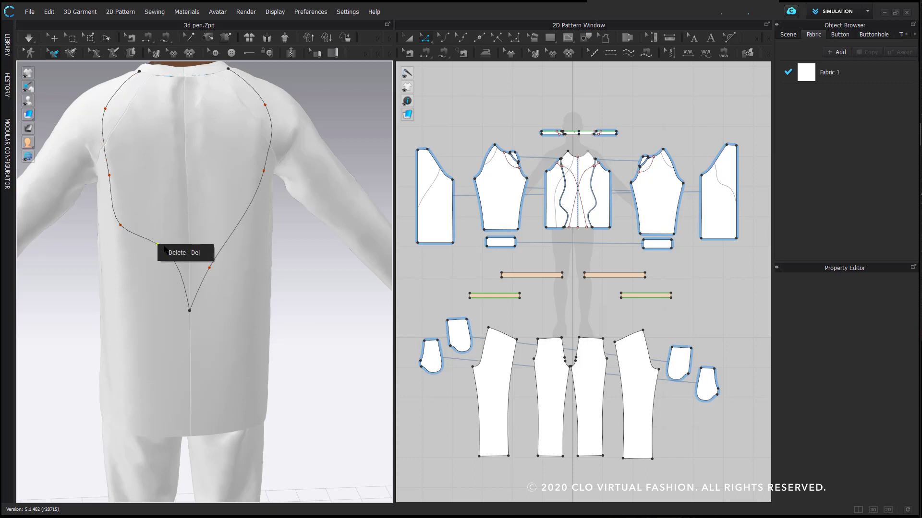
left_click(177, 252)
right_click_drag(171, 250, 251, 249)
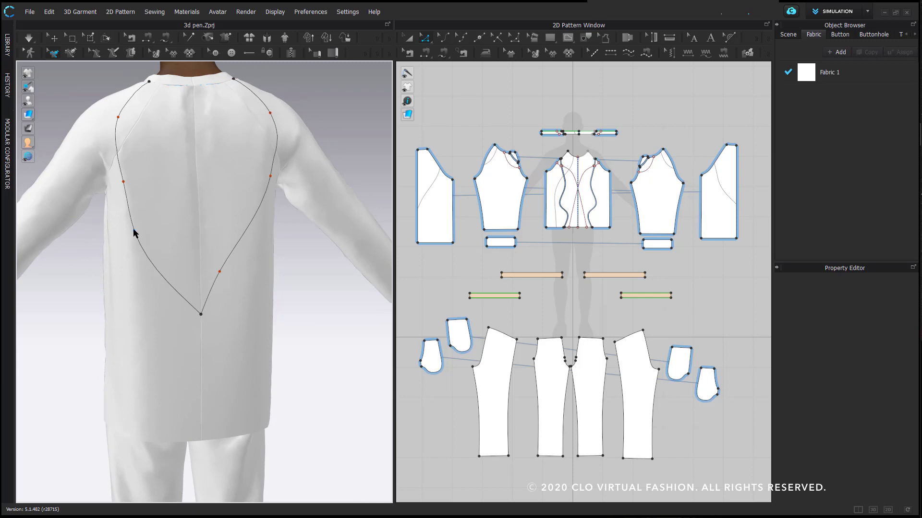
right_click_drag(134, 233, 257, 184)
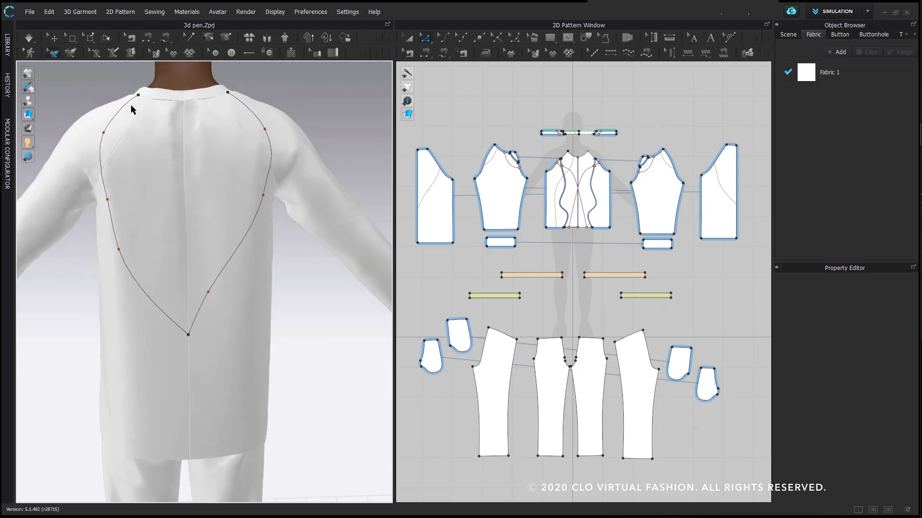
Compare the shape and length of the original 3D pen line with its duplicate on the other half of the back
left_click(142, 95)
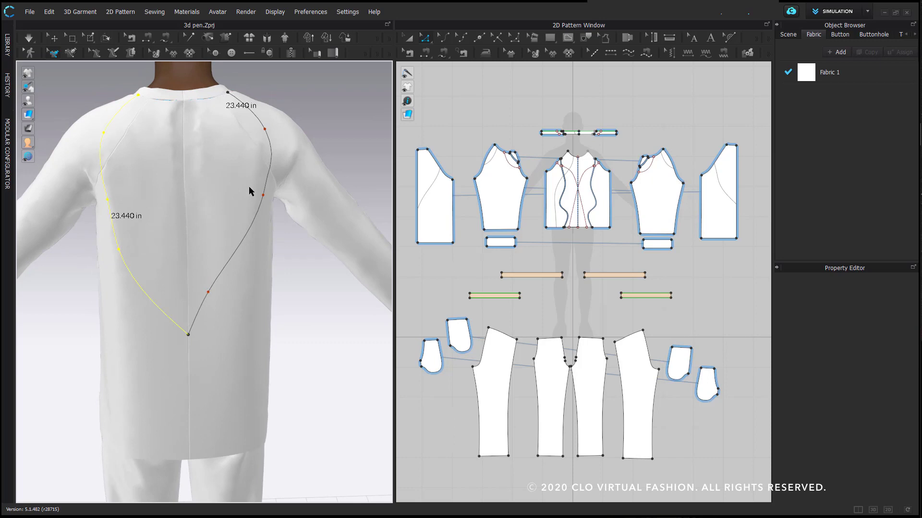
right_click_drag(231, 268, 265, 263)
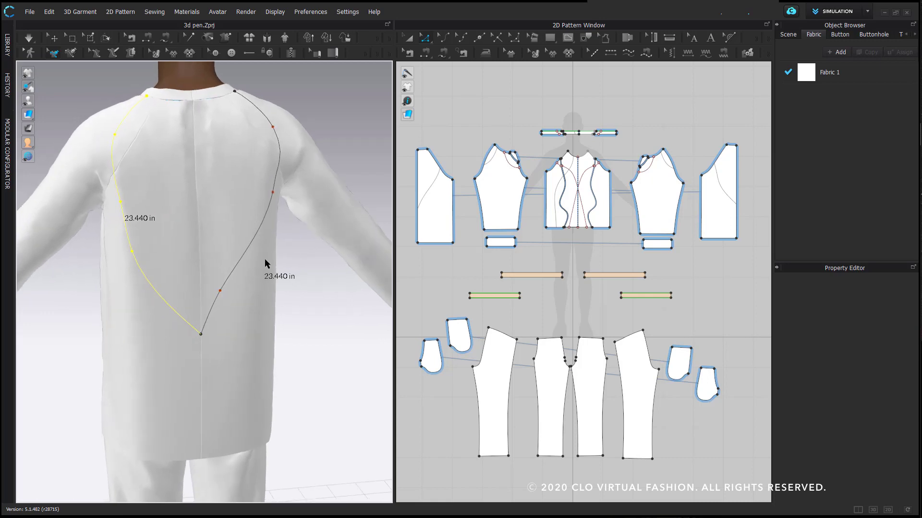
left_click(337, 116)
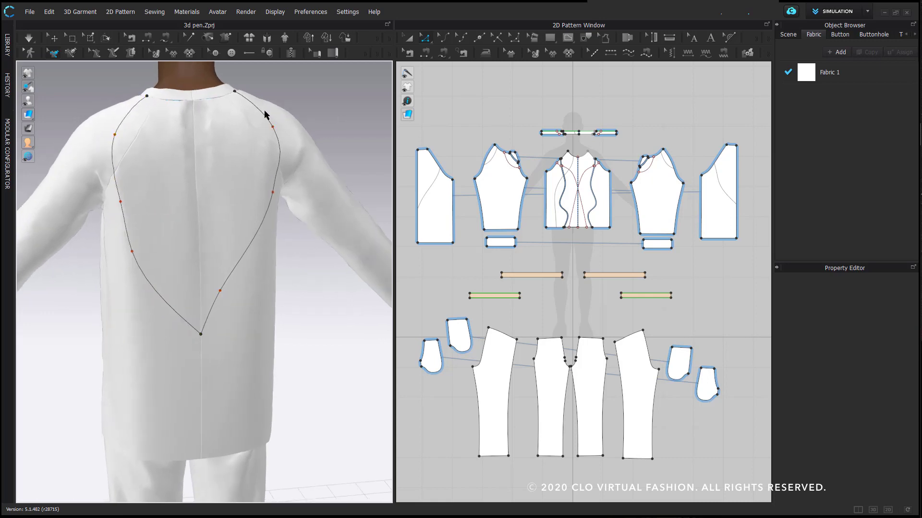
right_click_drag(137, 111, 138, 139)
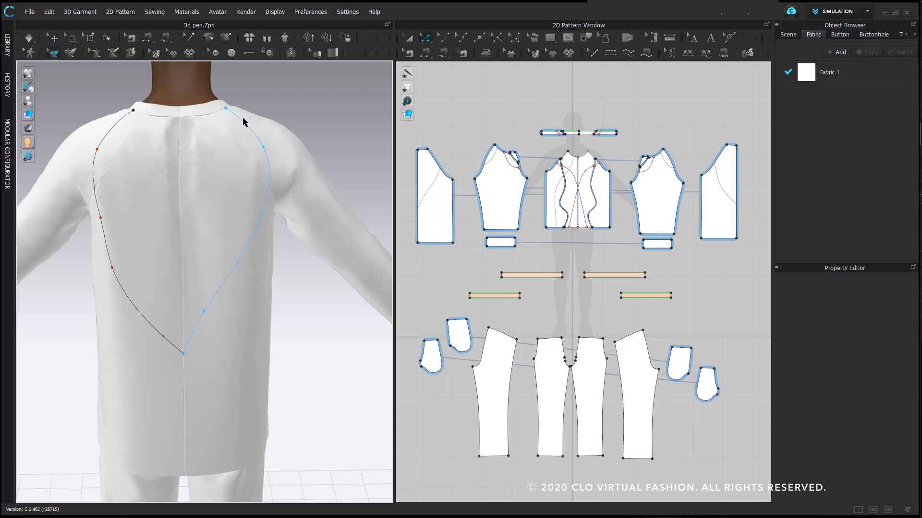
Delete the outdated duplicate 3D pen line on the back and duplicate the reshaped original line to the symmetric pattern
key("Delete")
right_click(113, 131)
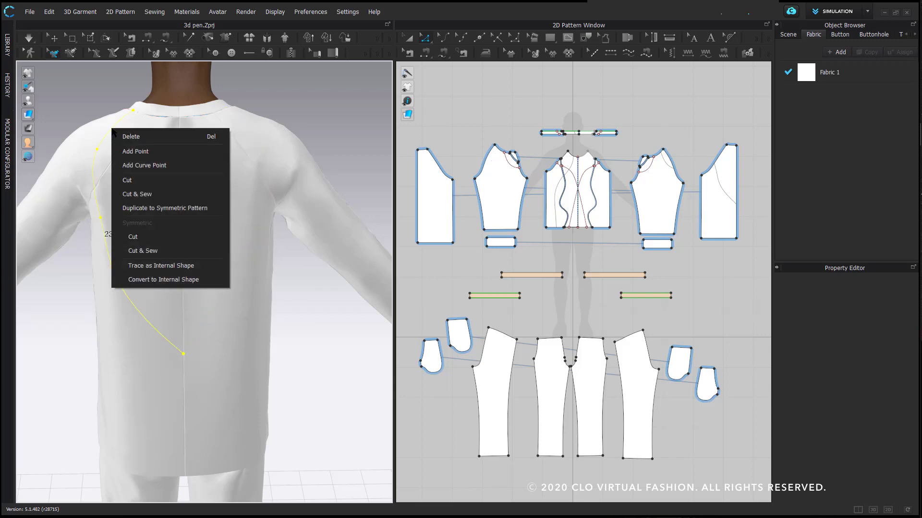
left_click(202, 207)
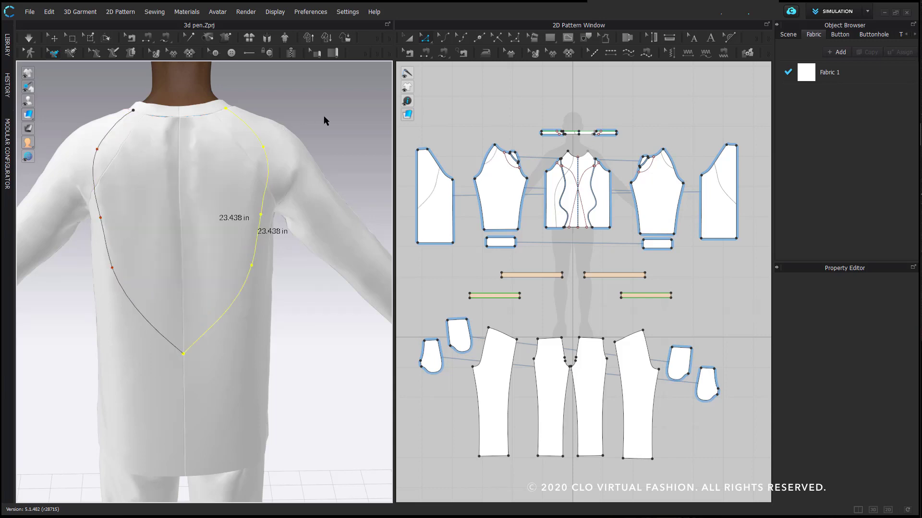
middle_click_drag(221, 179, 231, 155)
right_click_drag(214, 165, 229, 169)
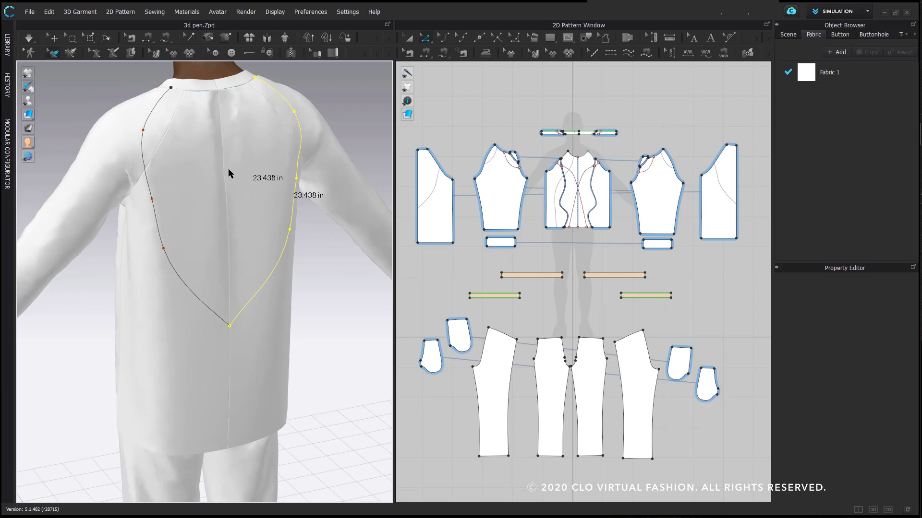
Trace the original 3D pen line on the back as symmetric internal shapes
right_click(151, 116)
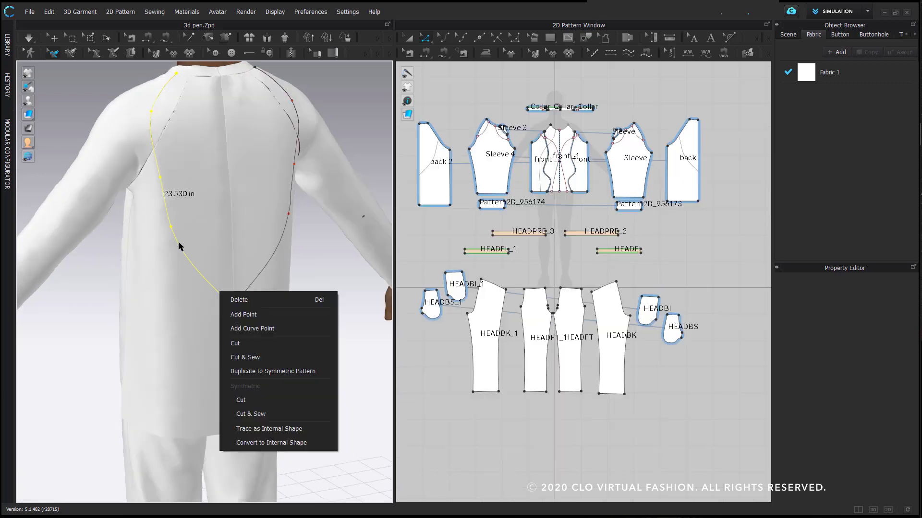
right_click(180, 246)
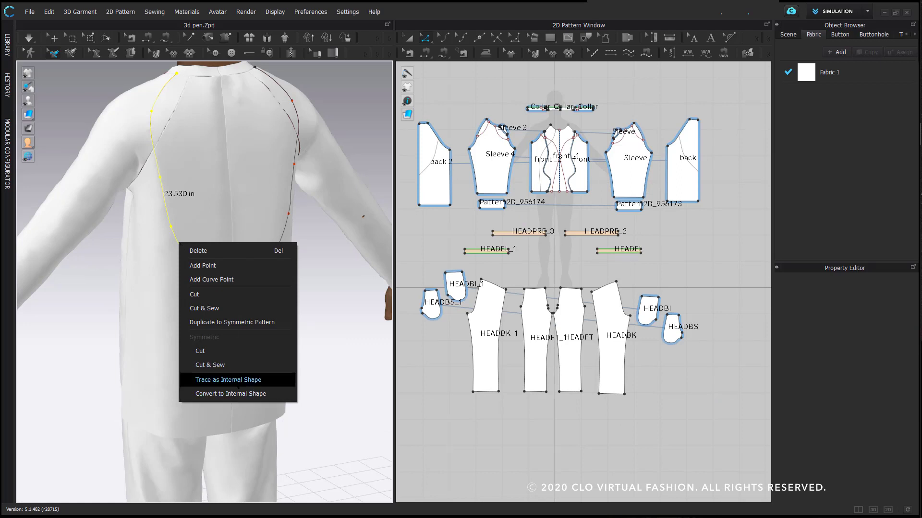
left_click(206, 382)
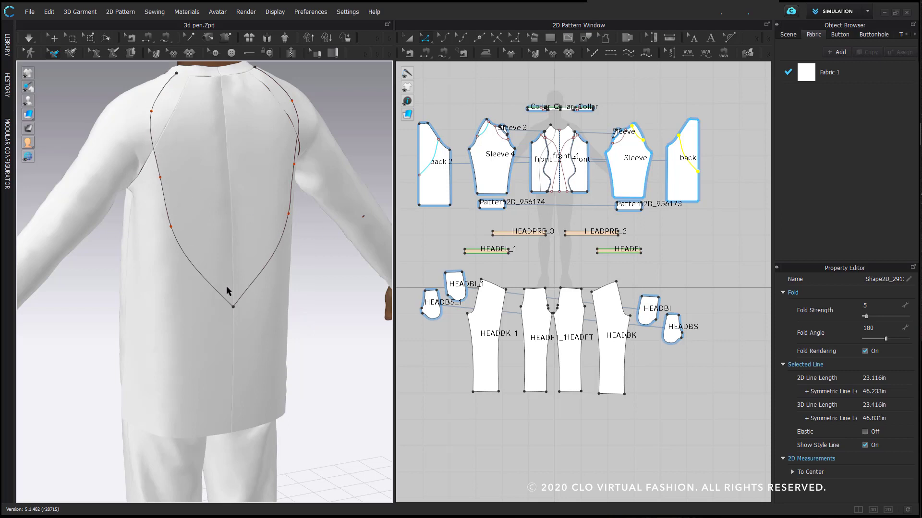
Bend the traced internal line on the back 2 pattern outward toward the side seam using Edit Curvature
left_click(461, 37)
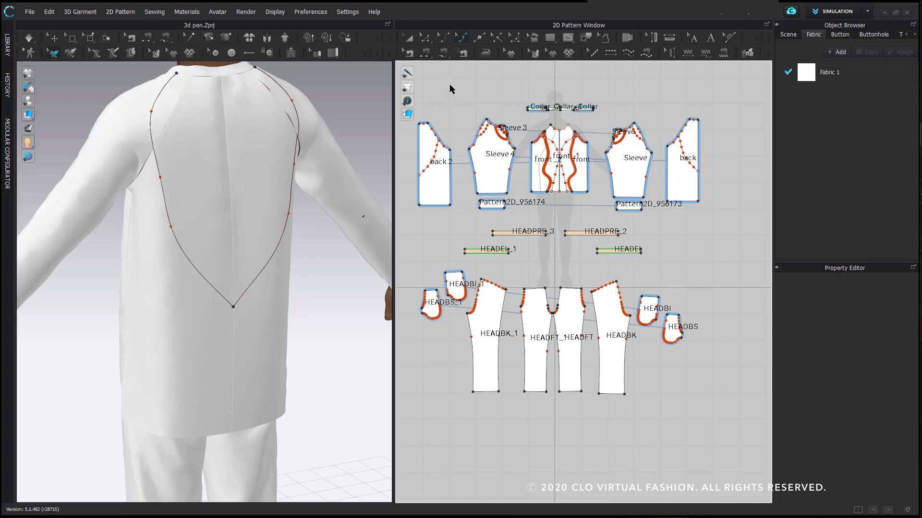
key("c")
scroll(446, 144, "up", 5)
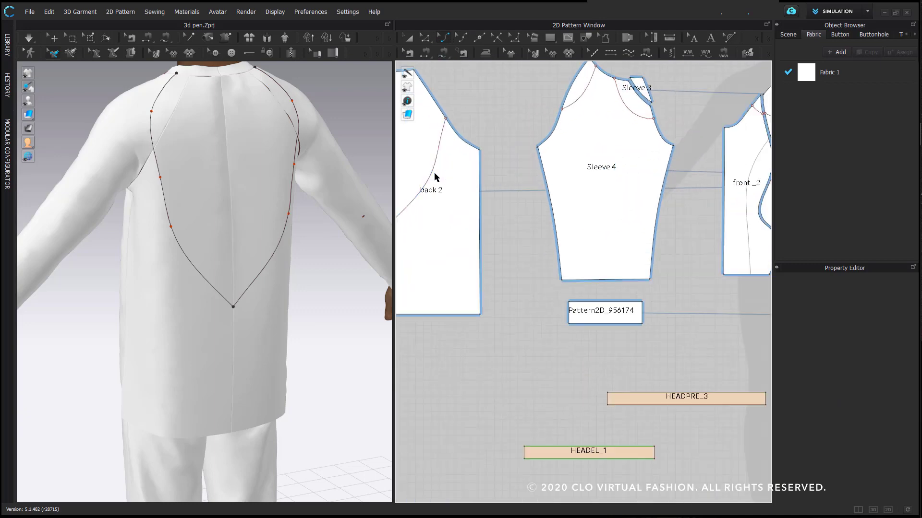
middle_click_drag(444, 179, 521, 166)
left_click_drag(518, 165, 554, 138)
left_click(554, 140)
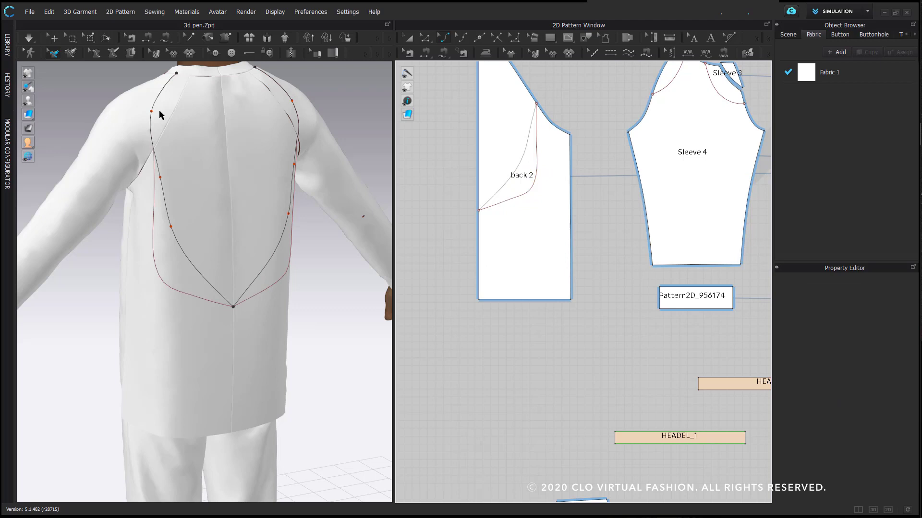
Review the symmetric trace and convert options available for the original 3D pen line on the back
right_click(160, 92)
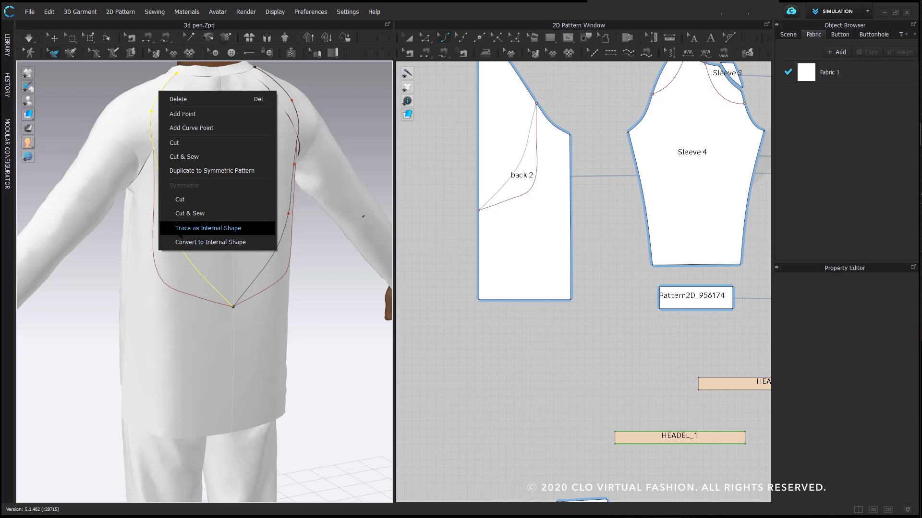
left_click(179, 230)
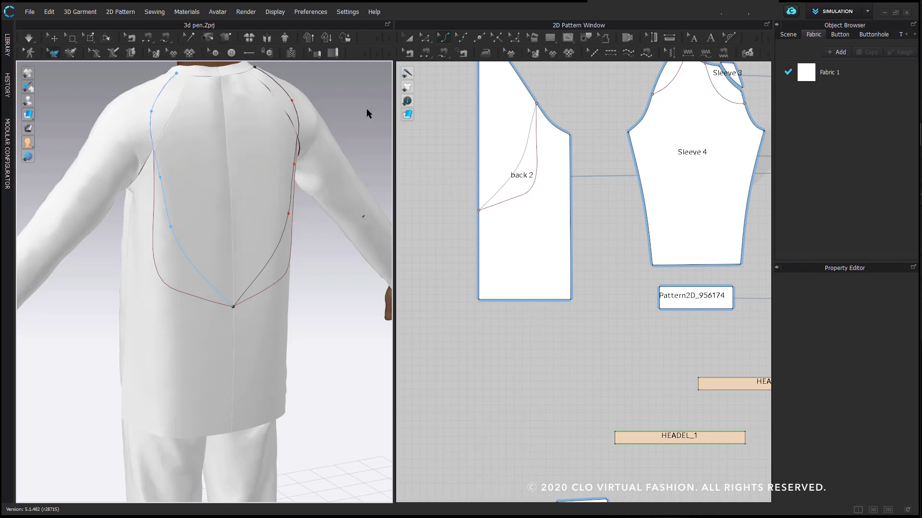
scroll(246, 156, "down", 2)
scroll(269, 182, "down", 3)
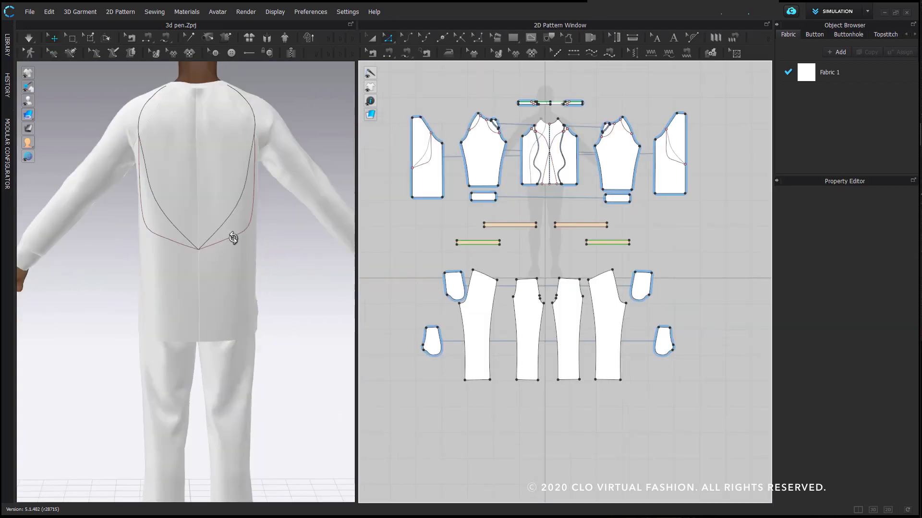
Examine the front and back trouser leg patterns one at a time to check whether they are linked symmetrically
right_click_drag(233, 238, 284, 220)
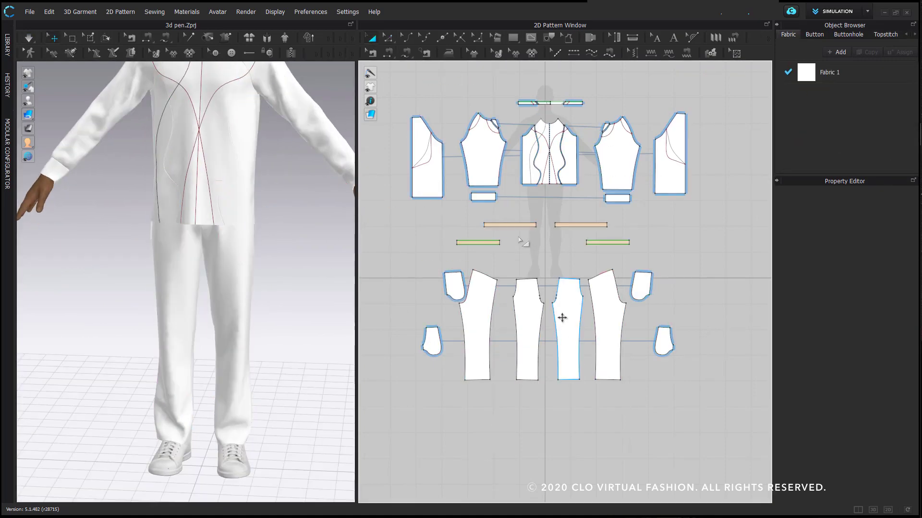
scroll(562, 282, "up", 4)
left_click(585, 239)
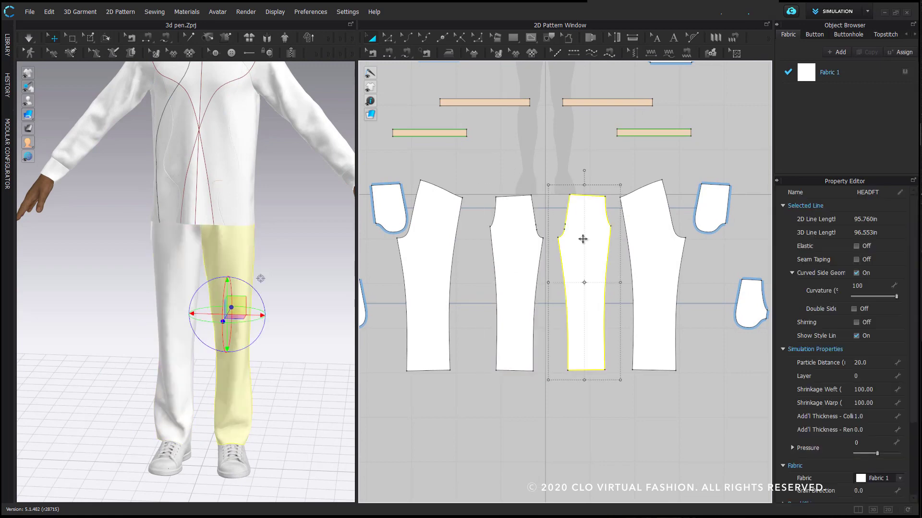
left_click(663, 249)
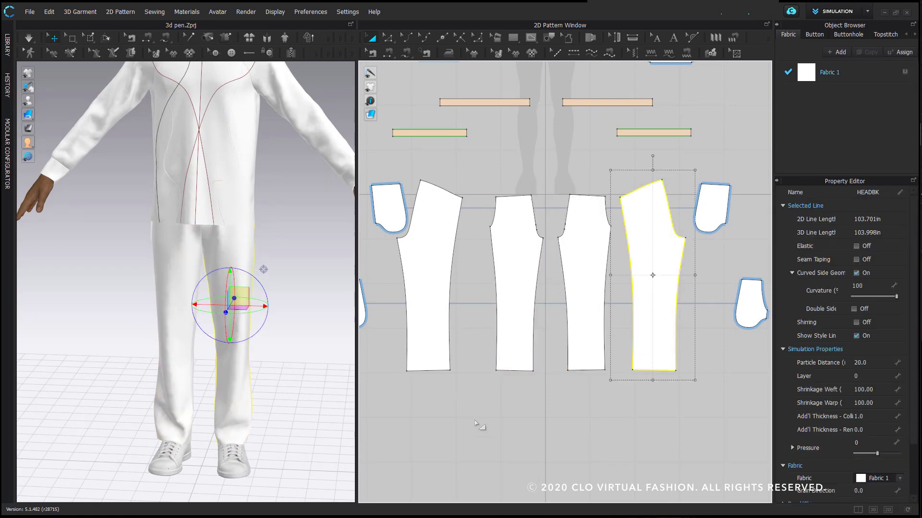
left_click(477, 424)
left_click(433, 341)
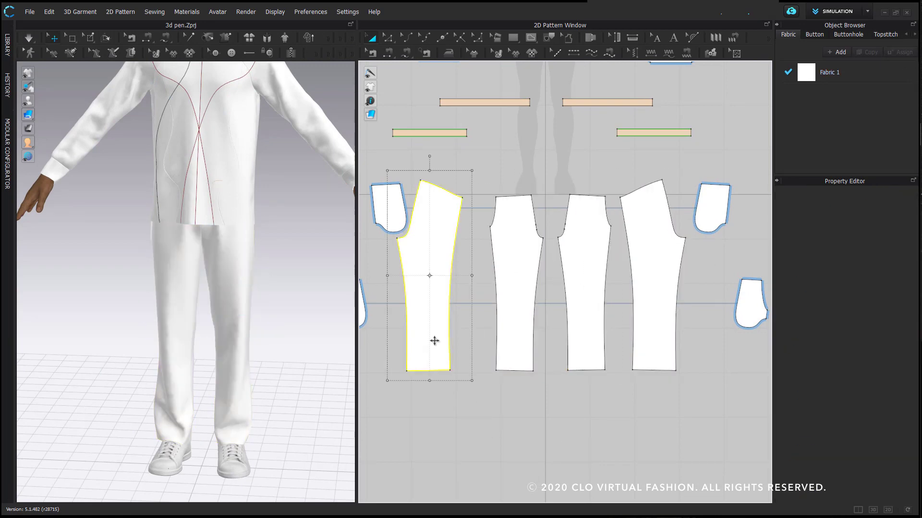
left_click(526, 392)
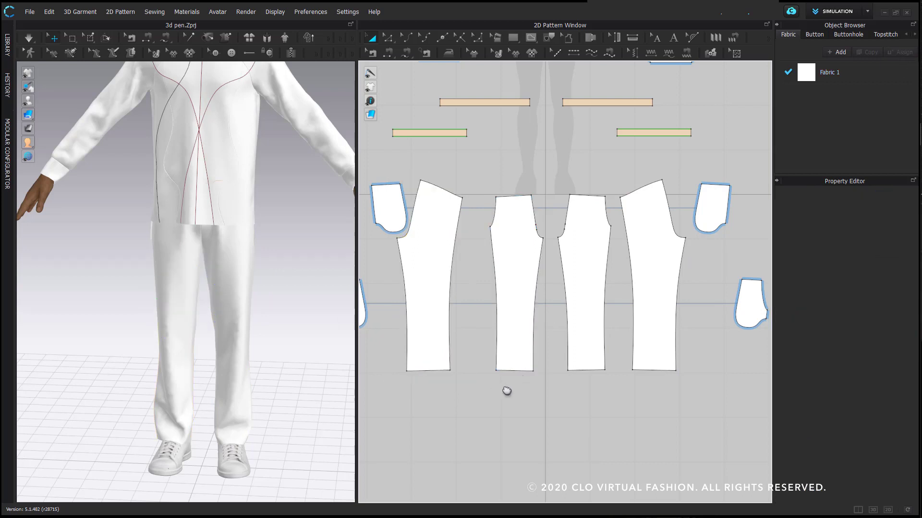
scroll(441, 307, "down", 3)
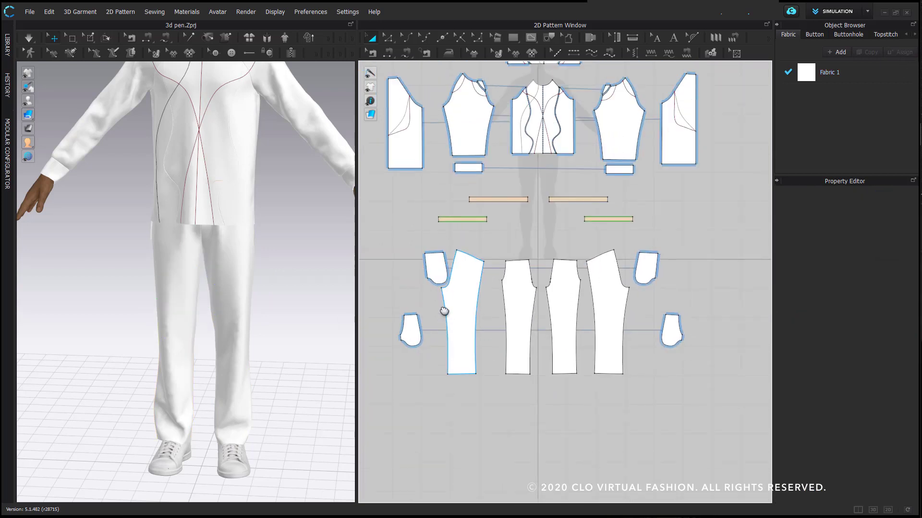
Compare the linked halves of the centre front shirt pattern with the individual trouser leg patterns
left_click(510, 164)
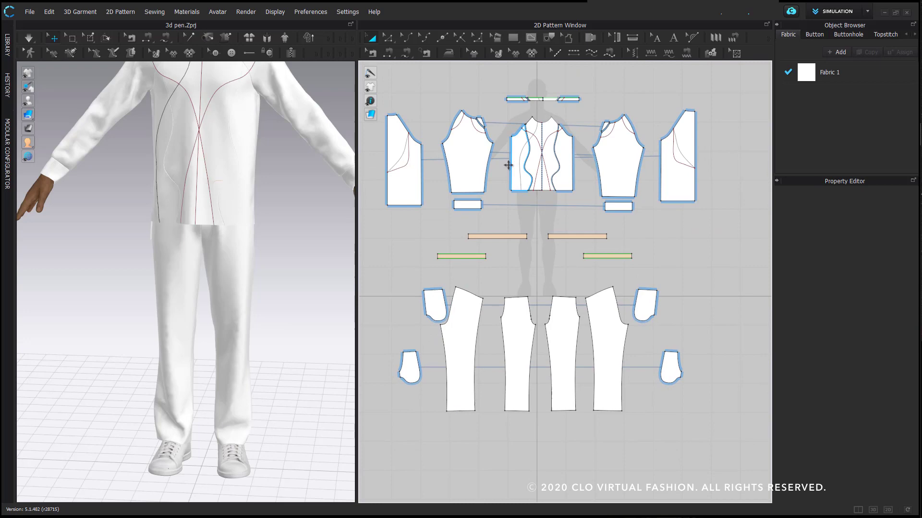
scroll(541, 144, "up", 3)
scroll(547, 120, "up", 2)
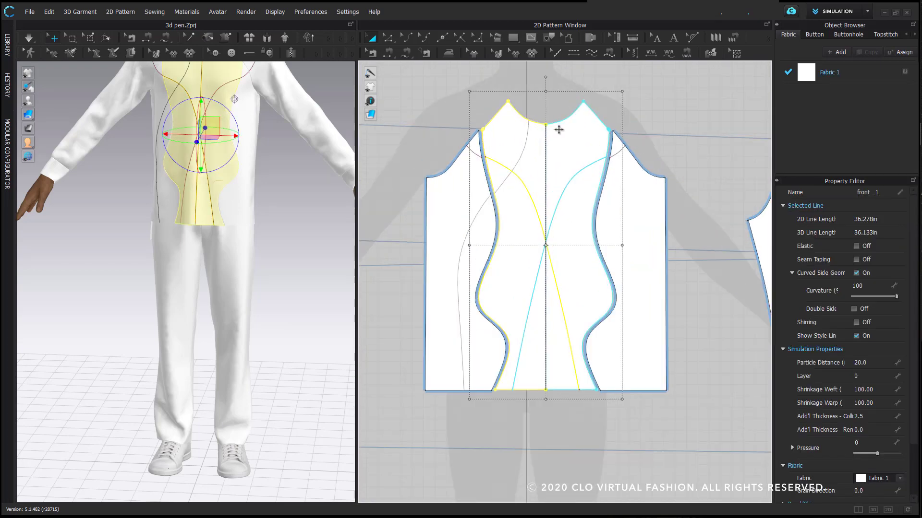
scroll(570, 315, "down", 5)
middle_click_drag(556, 396, 572, 200)
left_click(461, 310)
left_click(521, 288)
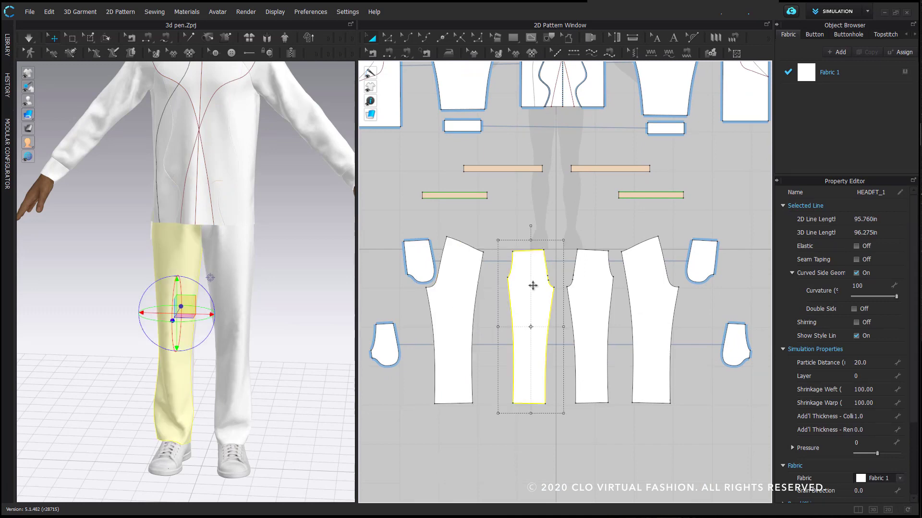
left_click(593, 287)
left_click(384, 296)
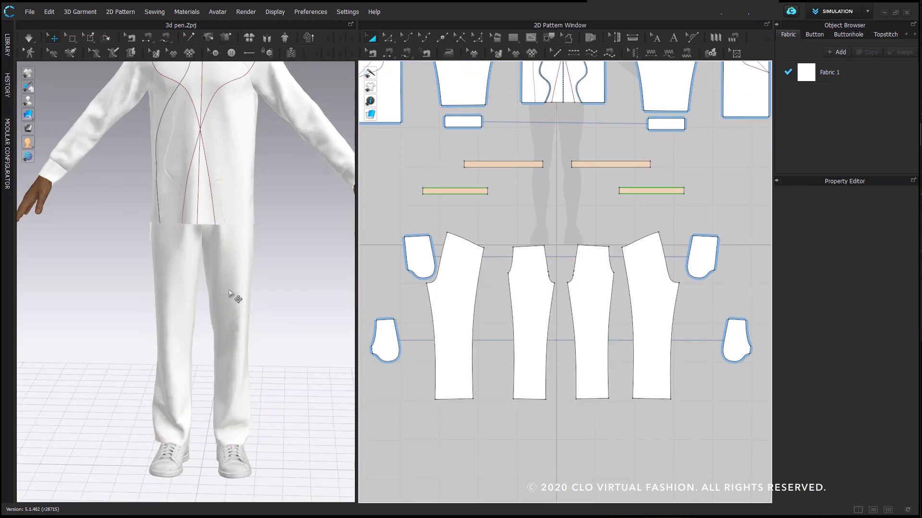
right_click_drag(235, 296, 222, 267)
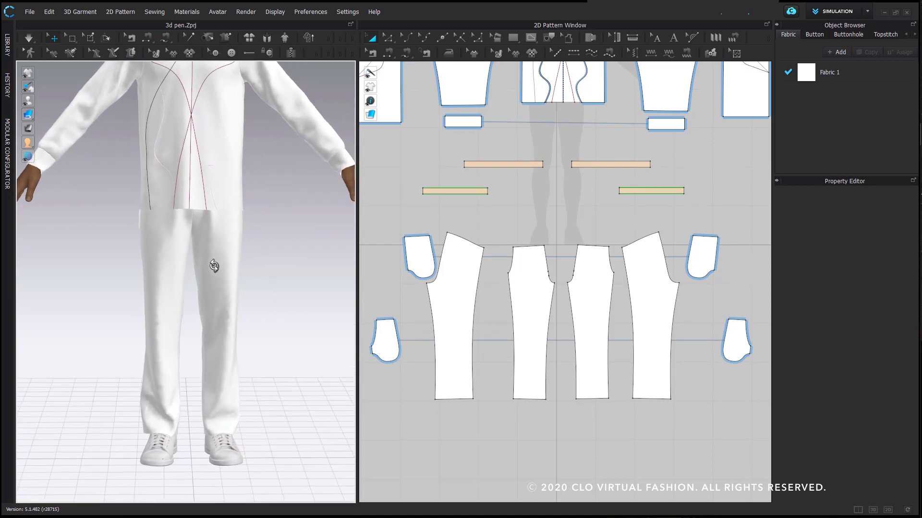
Apply linked editing as Symmetric Pattern (with Sewing) to all four front and back trouser leg patterns
left_click(463, 321)
left_click(530, 311, "shift")
left_click(610, 309, "shift")
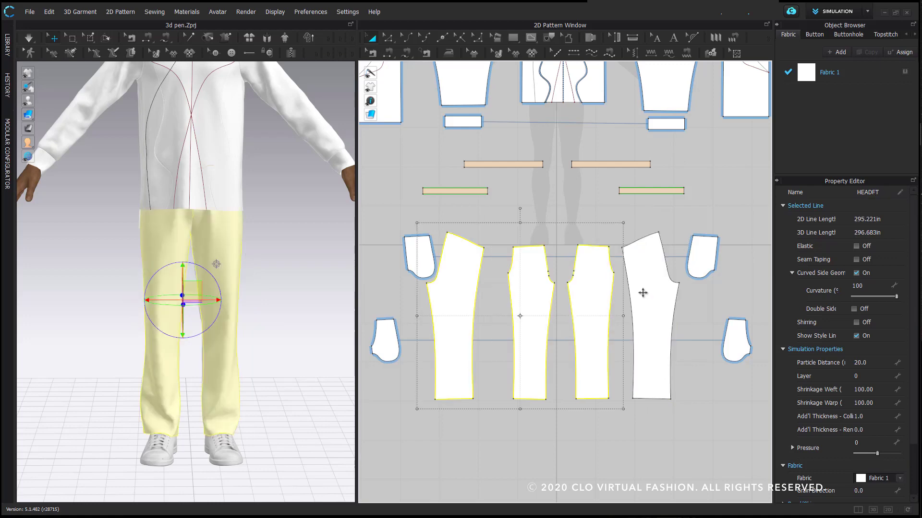
left_click(643, 293, "shift")
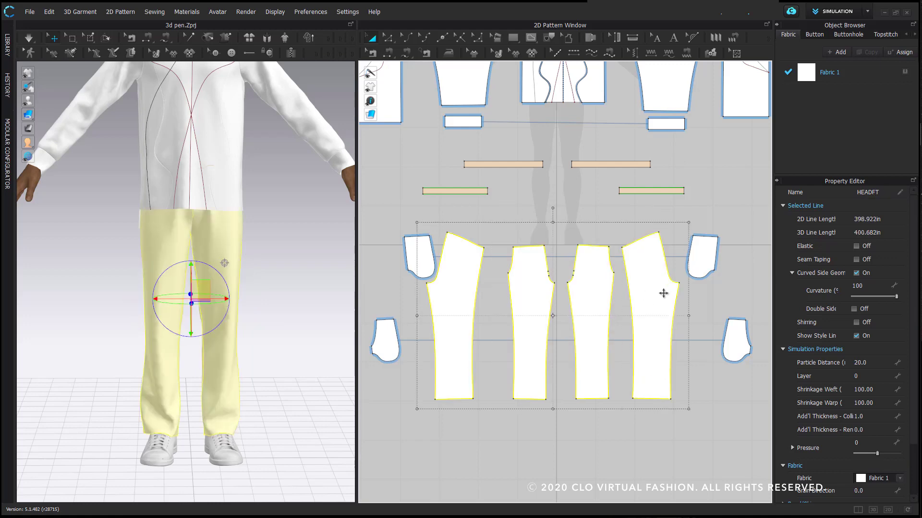
right_click(649, 306)
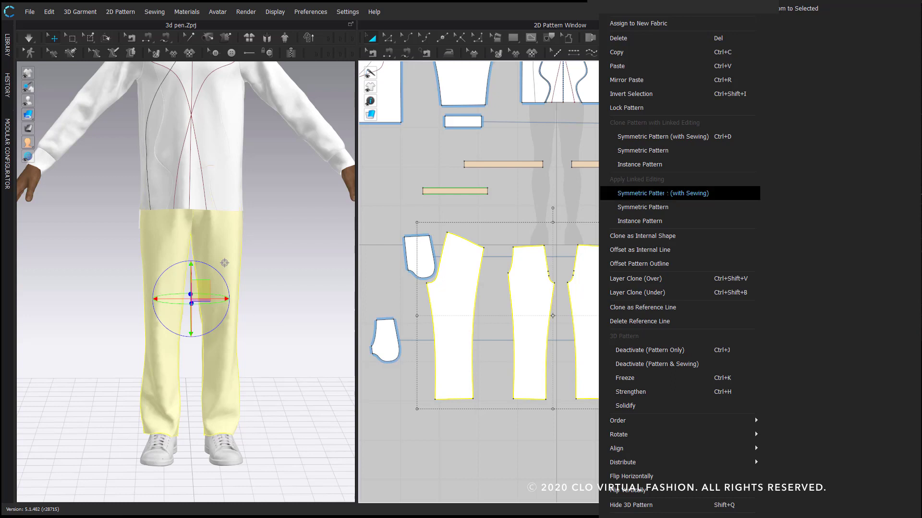
left_click(698, 193)
left_click(697, 192)
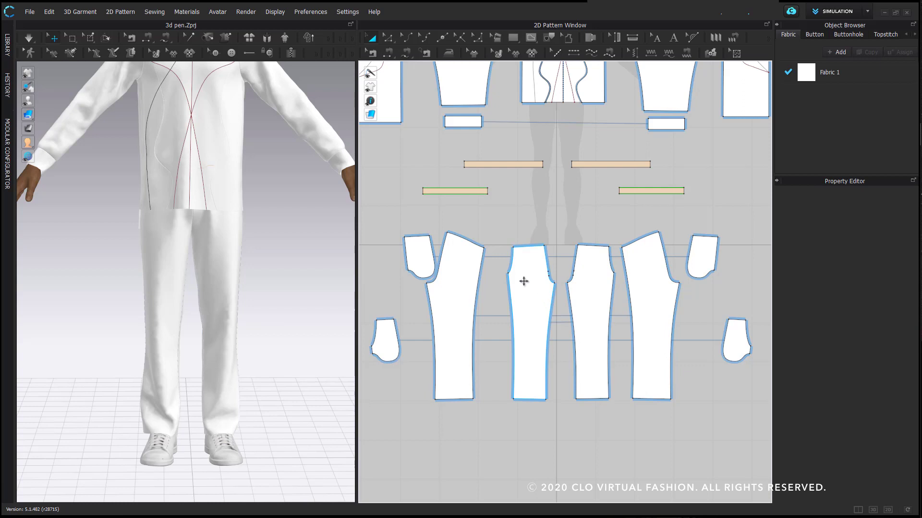
Fit the patterns in the 2D window, widen the 3D window and turn the avatar to show the trousers from the side
key("z")
key("a")
left_click_drag(357, 237, 519, 268)
right_click_drag(432, 269, 312, 276)
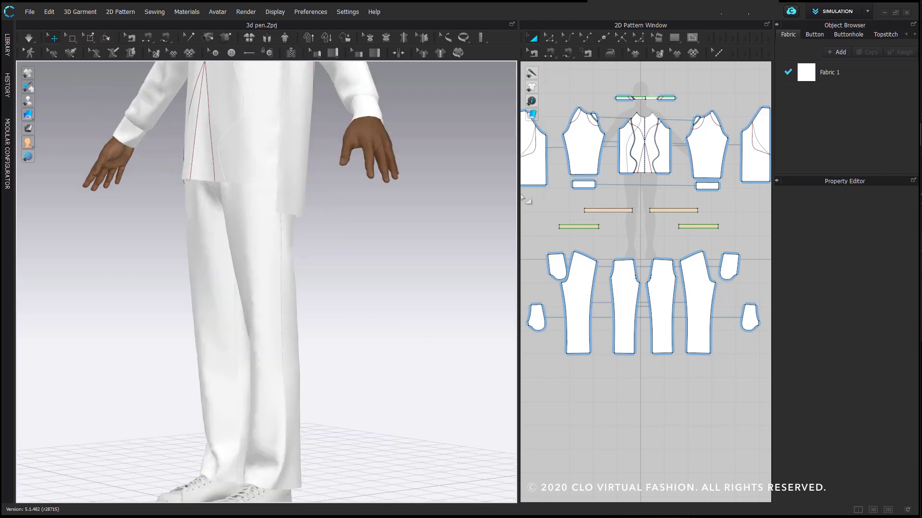
Preview the Circumference Garment Measure at several heights along both trouser legs
left_click_drag(518, 195, 460, 207)
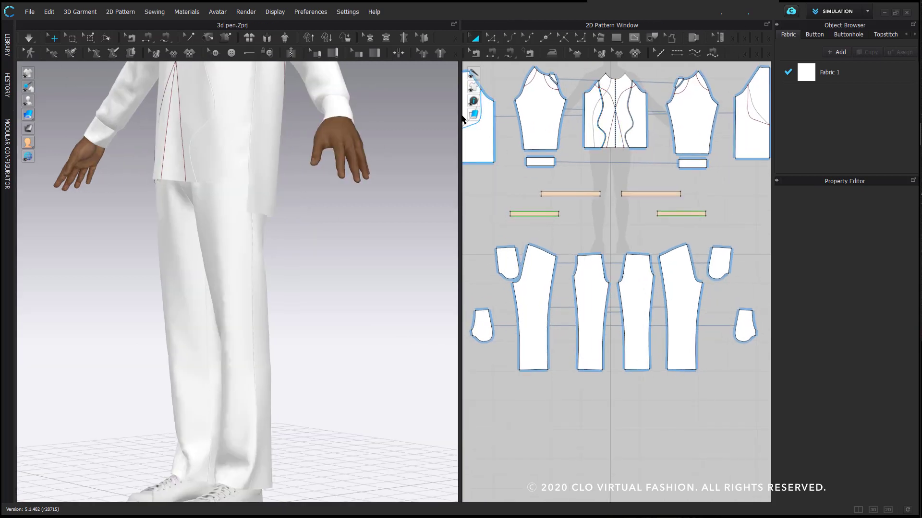
left_click_drag(460, 114, 547, 115)
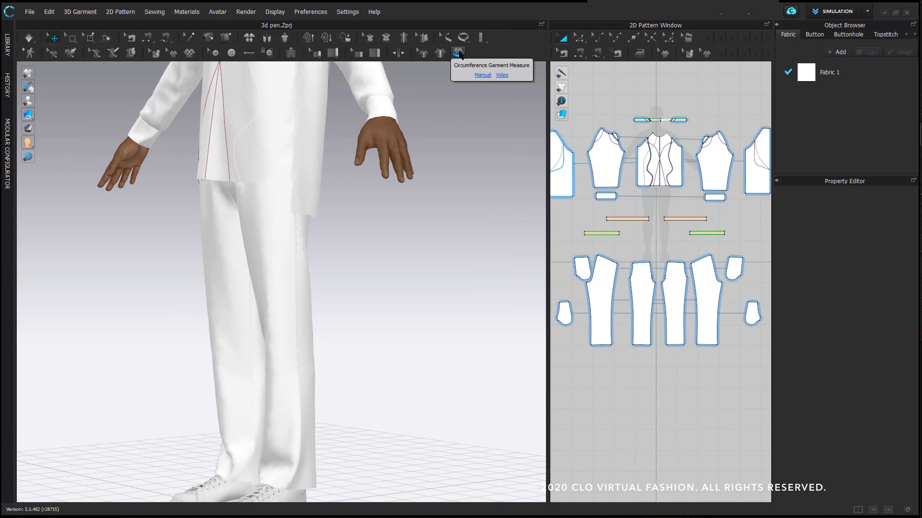
left_click(462, 54)
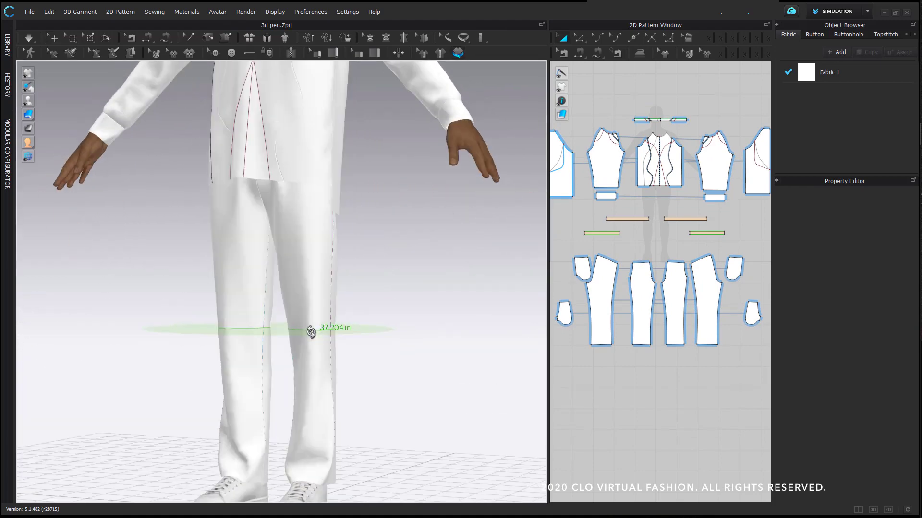
mouse_move(199, 255)
right_mouse_down()
mouse_move(212, 267)
mouse_move(356, 268)
mouse_move(167, 266)
mouse_move(206, 270)
right_mouse_up()
scroll(232, 274, "up", 3)
middle_click_drag(233, 273, 263, 277)
scroll(264, 278, "down", 3)
right_click_drag(264, 277, 376, 249)
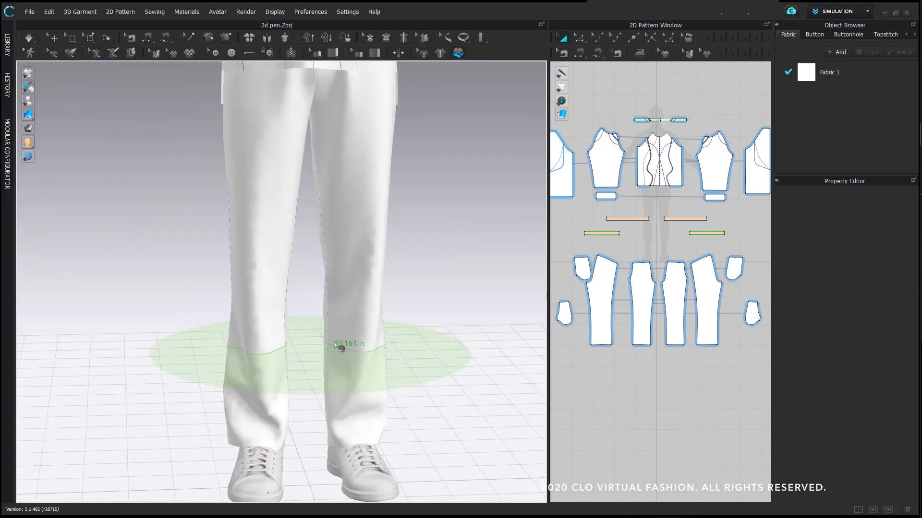
left_click_drag(336, 208, 337, 178)
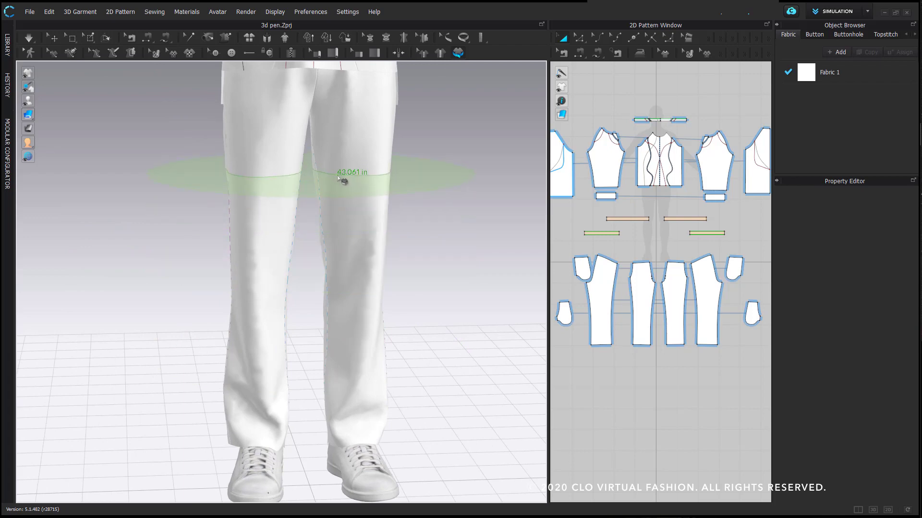
right_click_drag(319, 194, 284, 203)
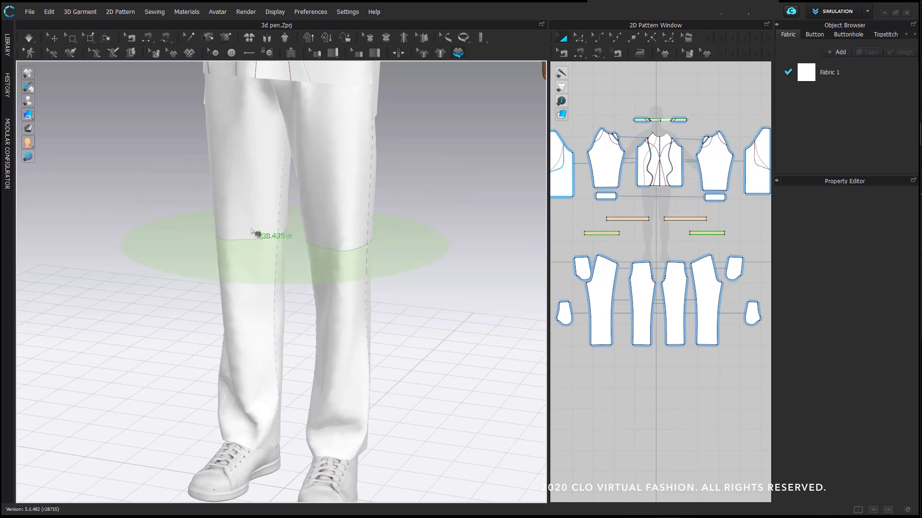
Place a circumference garment measure around both trouser legs just above the knees
left_click_drag(252, 230, 246, 229)
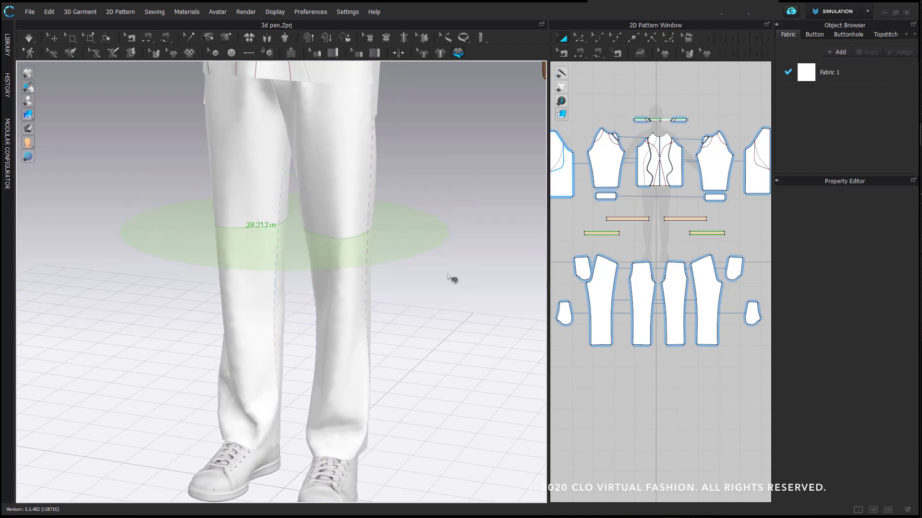
left_click(404, 265)
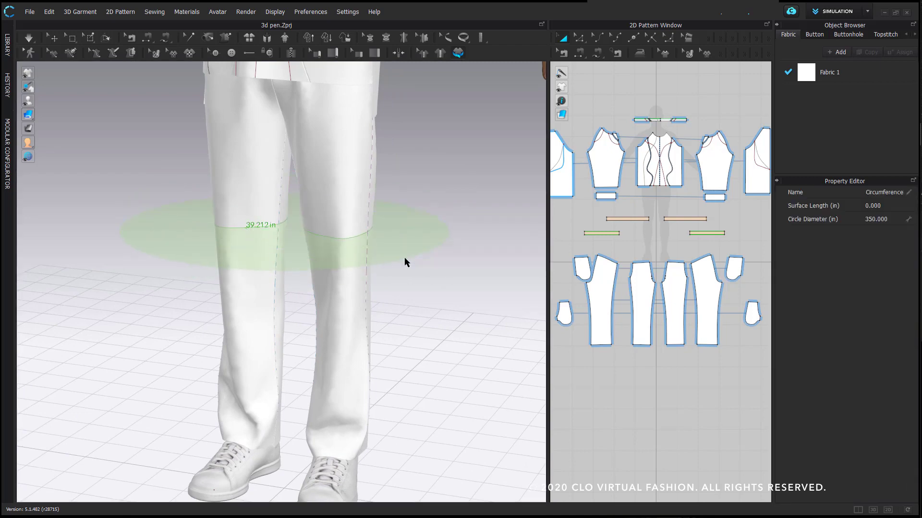
left_click(404, 257)
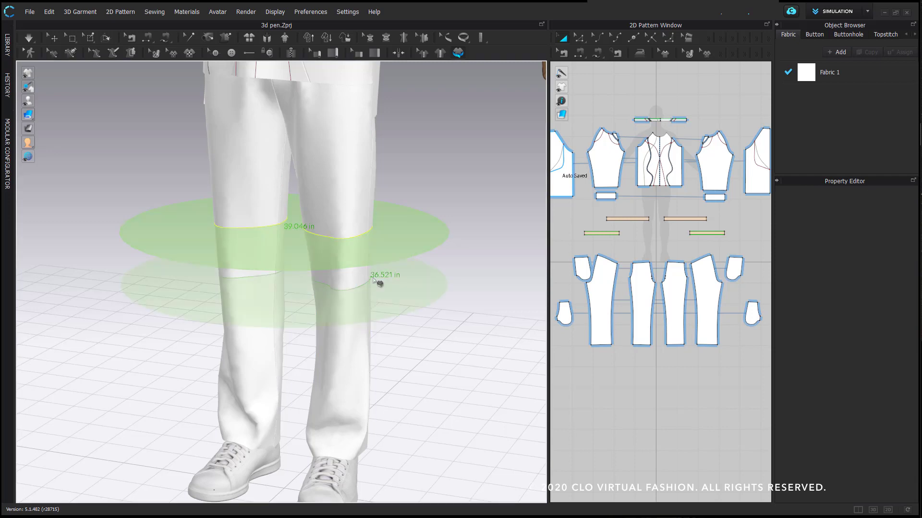
right_click_drag(375, 281, 414, 281)
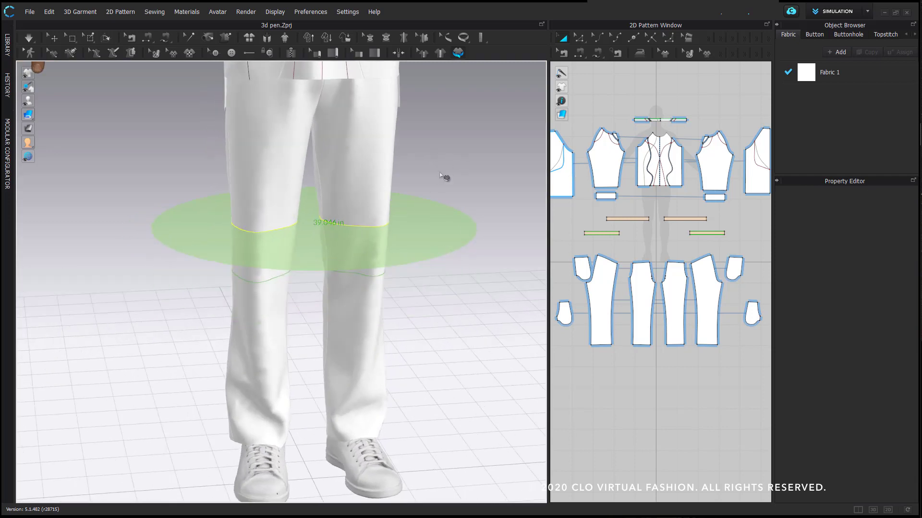
Trace the knee-level circumference measure as a symmetric internal line on the trouser leg patterns
left_click(421, 54)
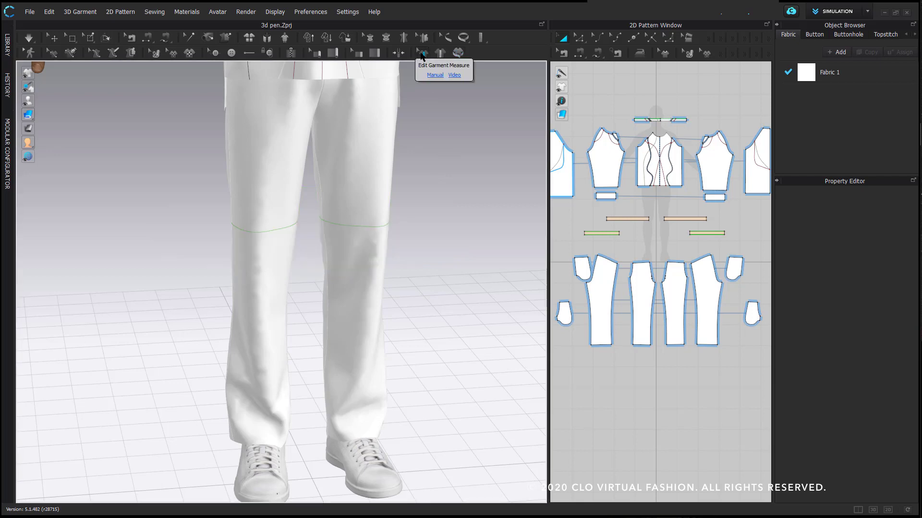
left_click(366, 235)
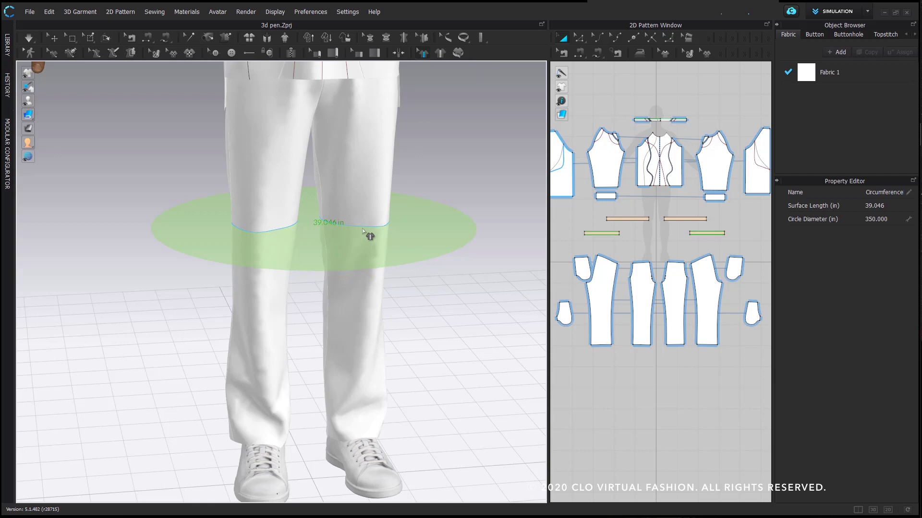
right_click(361, 226)
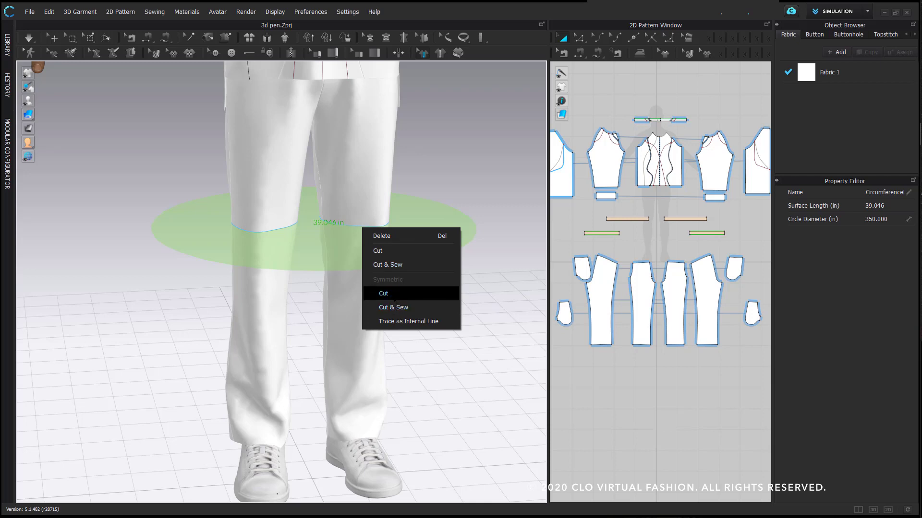
left_click(444, 322)
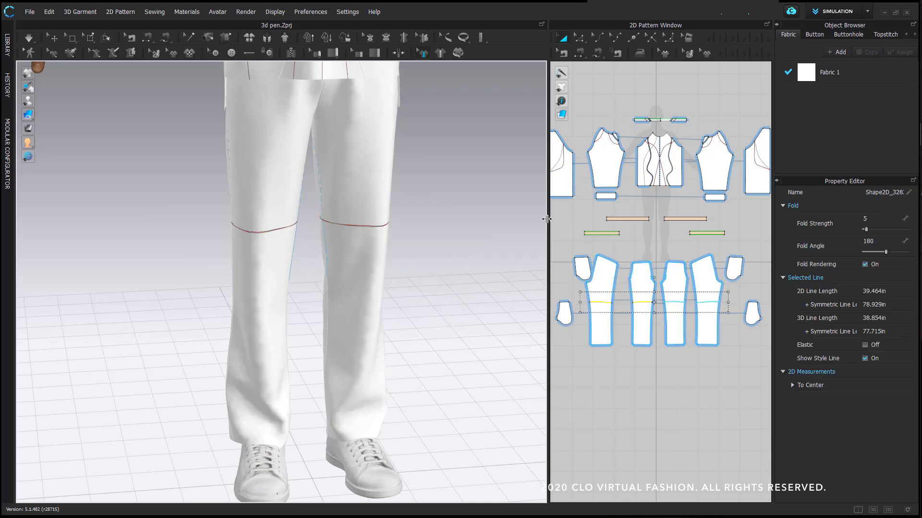
left_click_drag(547, 219, 423, 227)
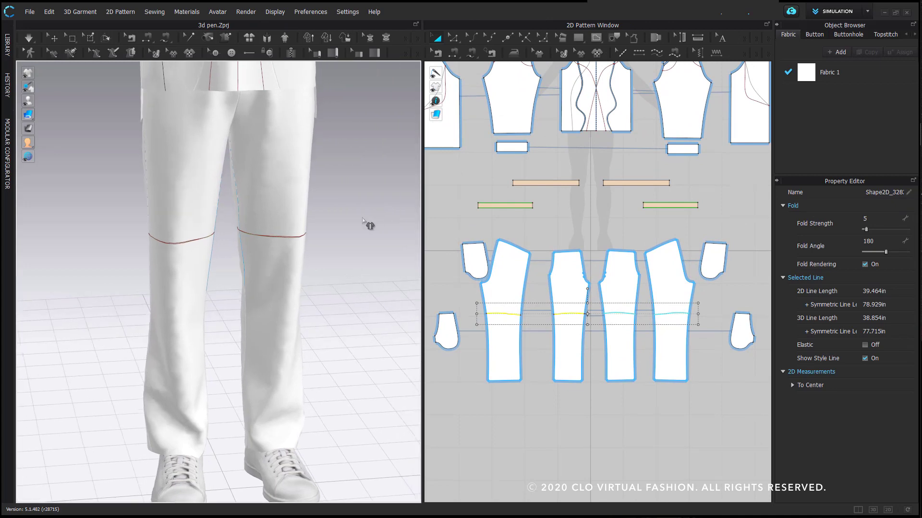
left_click(541, 309)
right_click_drag(326, 360, 303, 379)
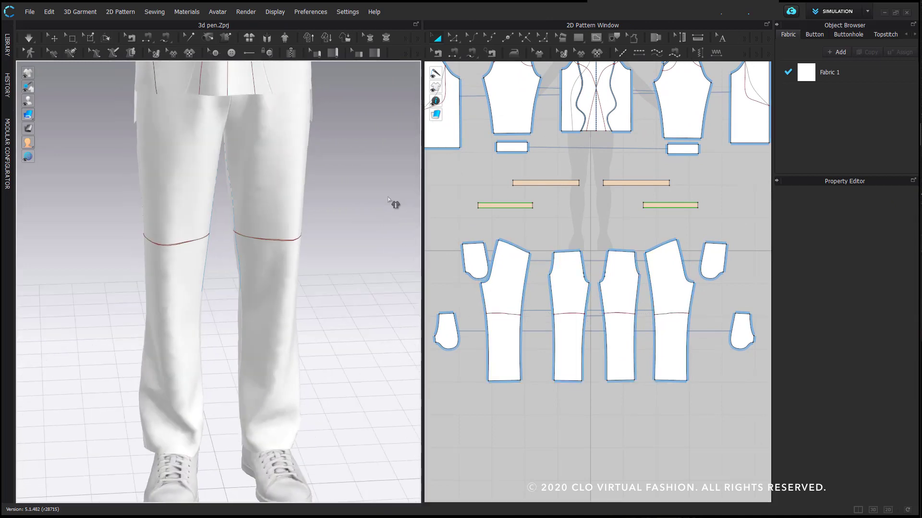
left_click_drag(422, 230, 477, 227)
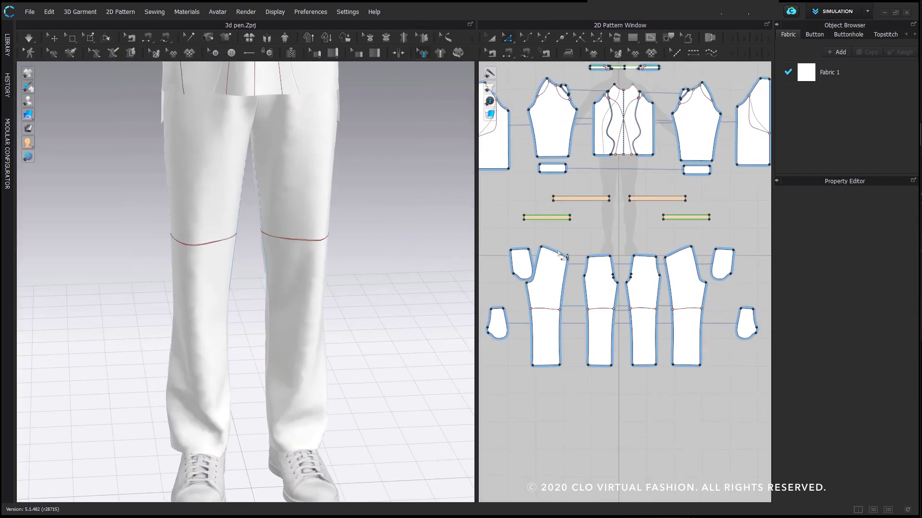
scroll(572, 335, "up", 5)
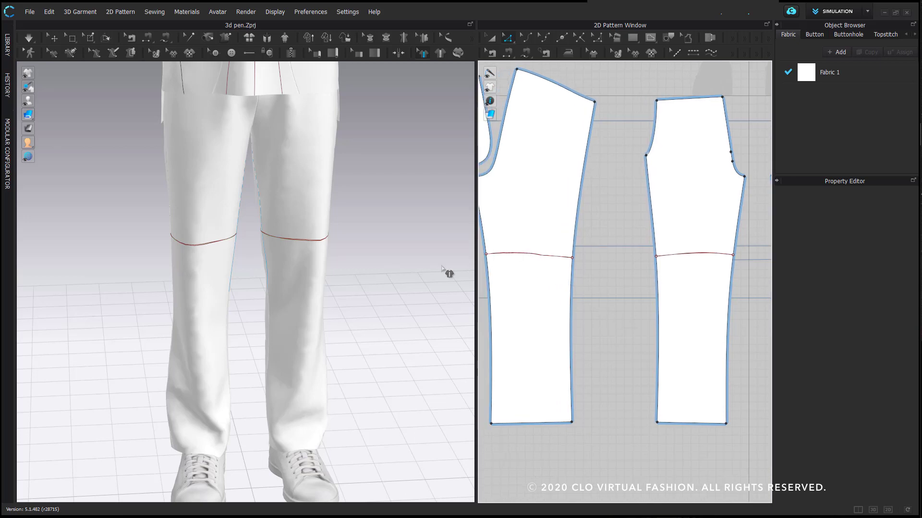
Trace the same circumference measure once more as a symmetric internal line
left_click(291, 240)
right_click(291, 240)
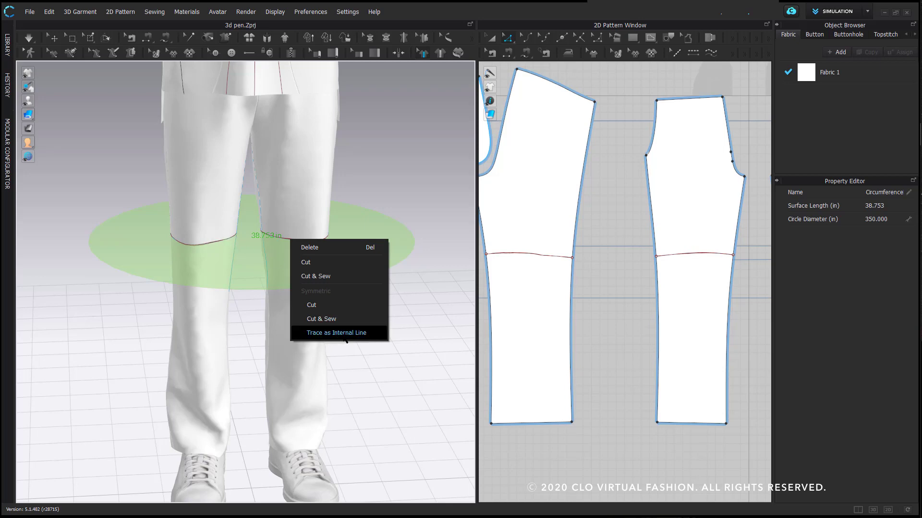
left_click(336, 333)
scroll(600, 309, "down", 2)
scroll(576, 269, "up", 10)
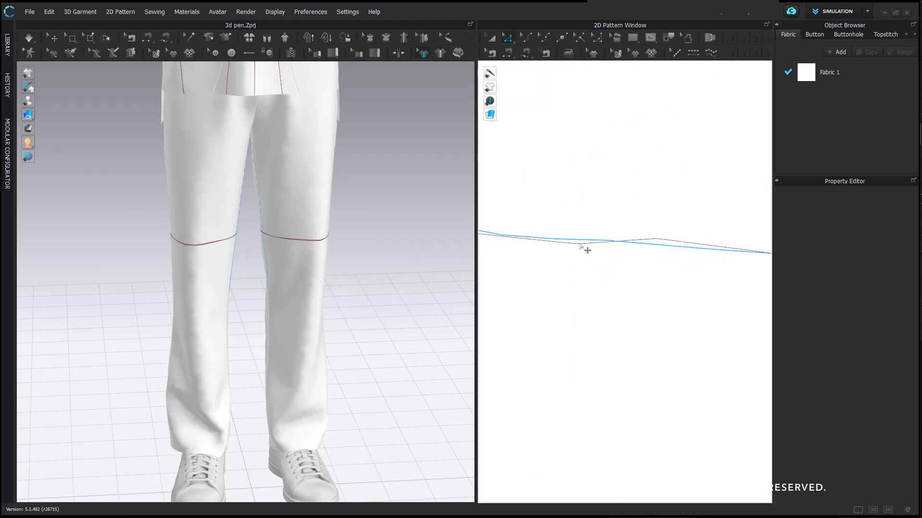
Inspect the overlapping knee lines and delete the duplicates from the back and front leg patterns
left_click(589, 245)
scroll(607, 278, "down", 10)
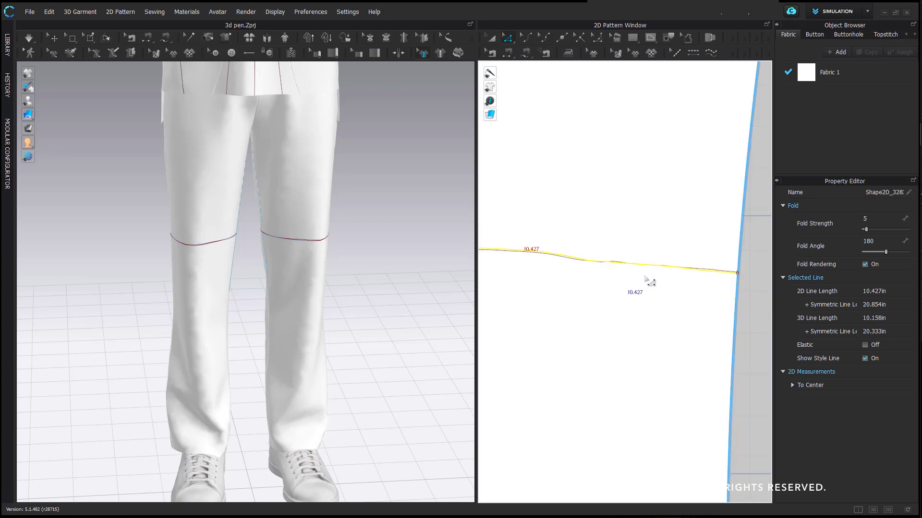
scroll(719, 280, "down", 2)
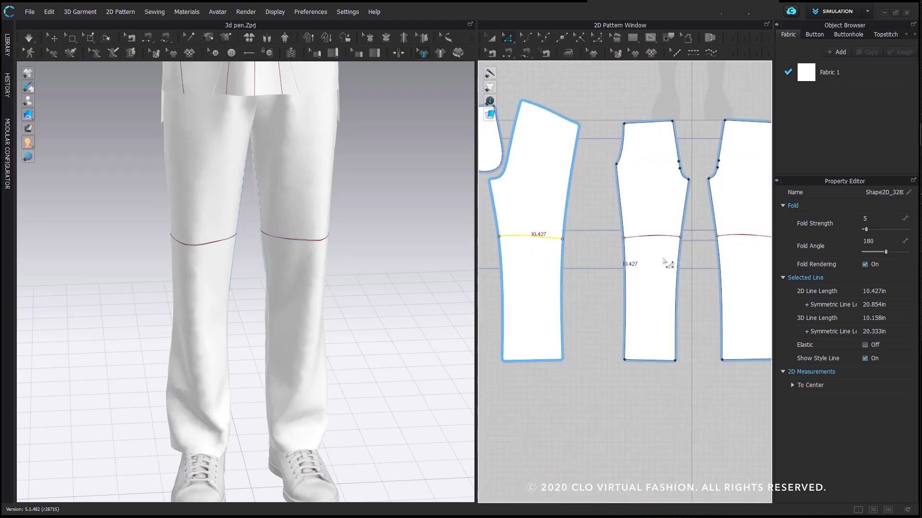
scroll(619, 228, "up", 10)
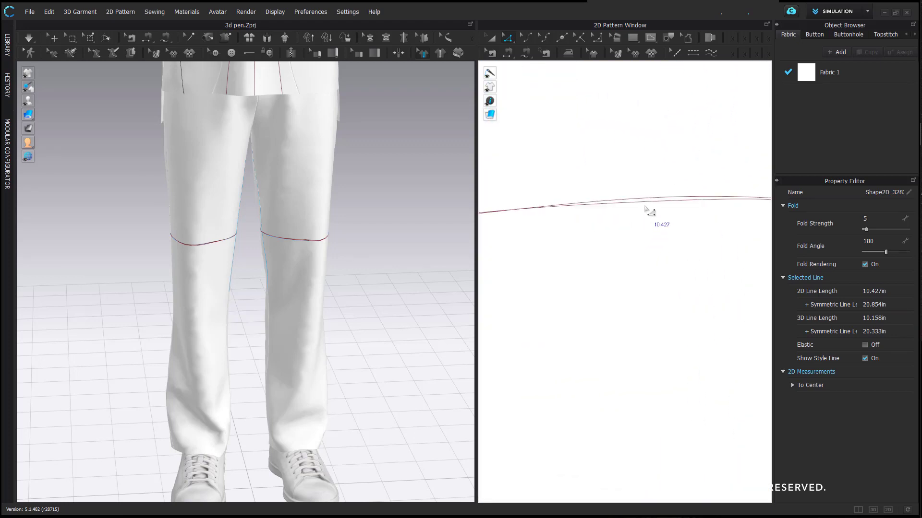
left_click(649, 203)
scroll(667, 279, "down", 5)
scroll(680, 290, "down", 4)
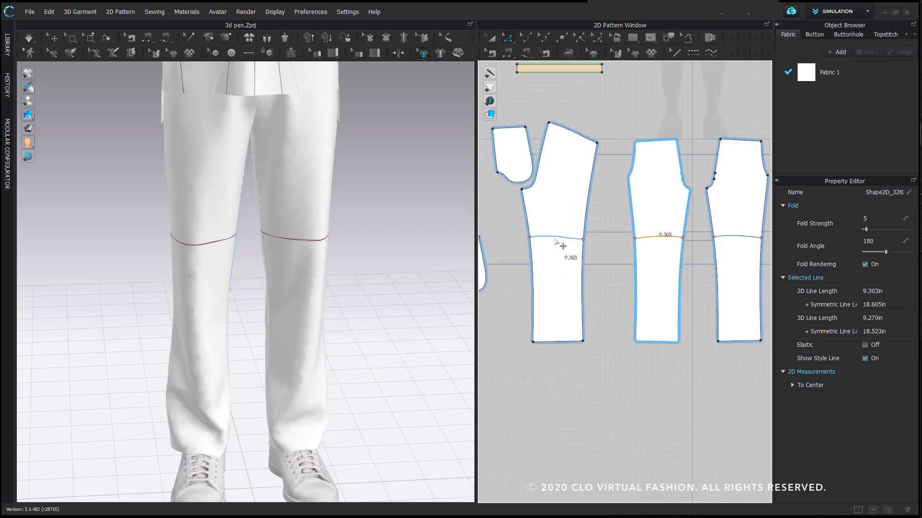
left_click(556, 237)
left_click(665, 238, "shift")
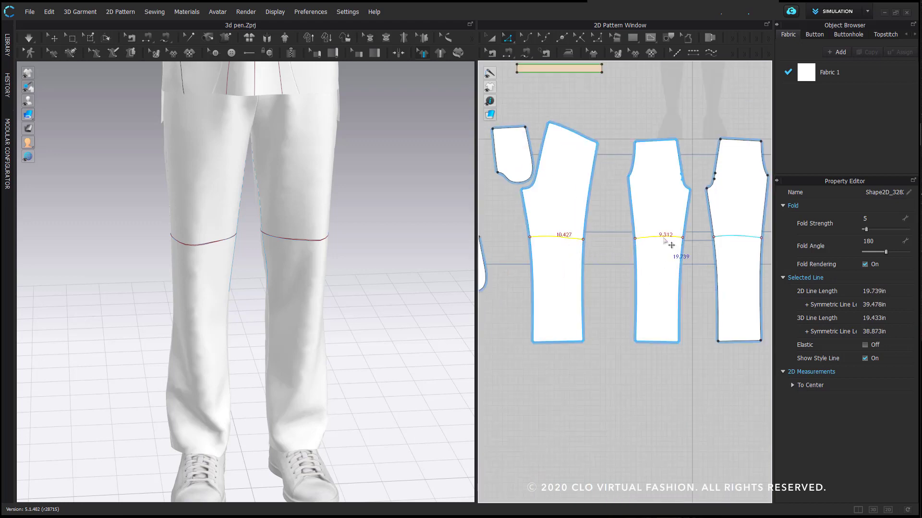
key("Escape")
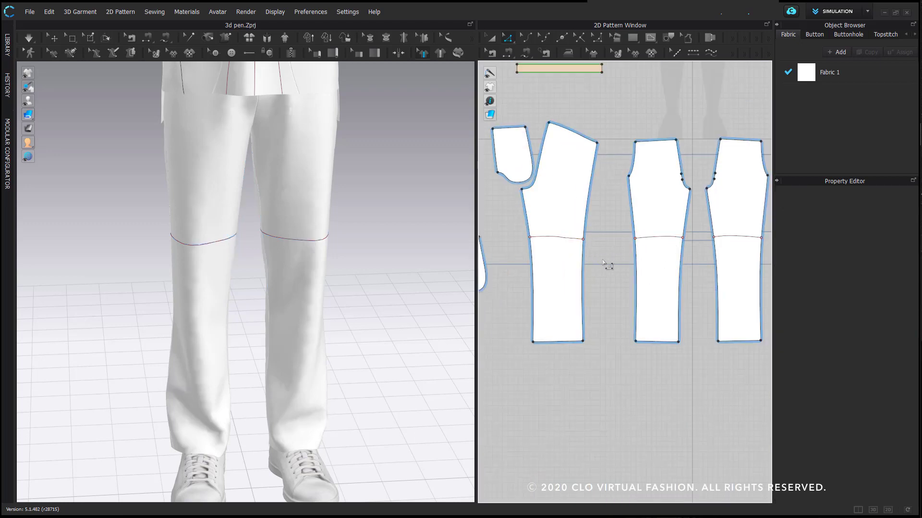
Delete all curve points from the internal knee lines of the back and front leg patterns
left_click(556, 237)
left_click(665, 237, "shift")
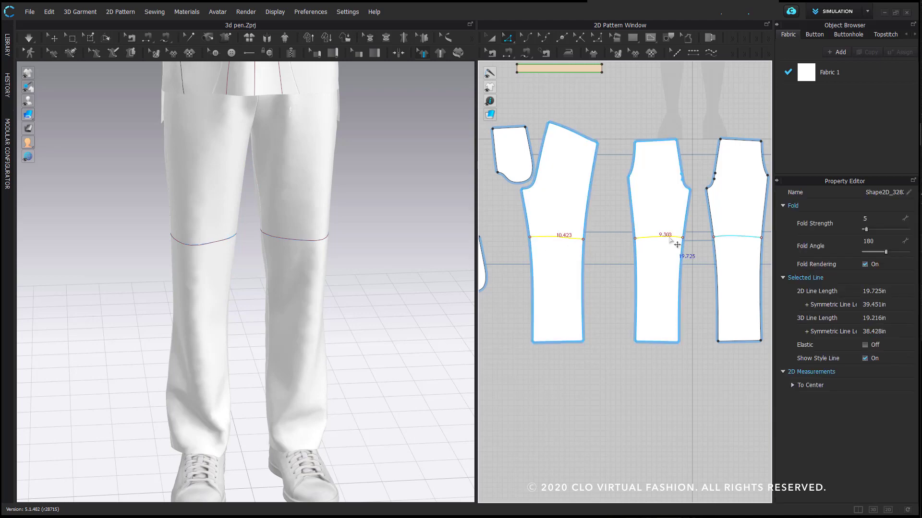
right_click(670, 238)
left_click(734, 263)
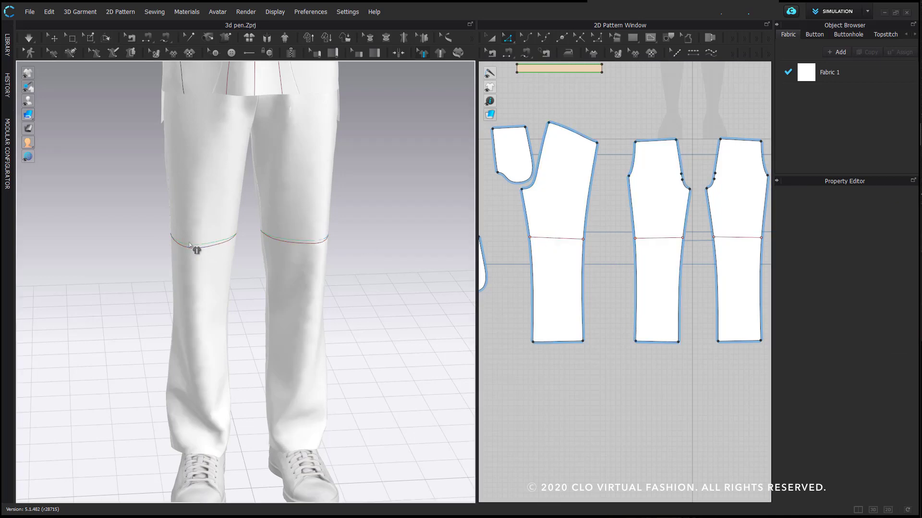
Add a slight upward curve to the knee lines on the back and front leg patterns
mouse_move(196, 251)
right_mouse_down()
mouse_move(268, 240)
mouse_move(195, 239)
right_mouse_up()
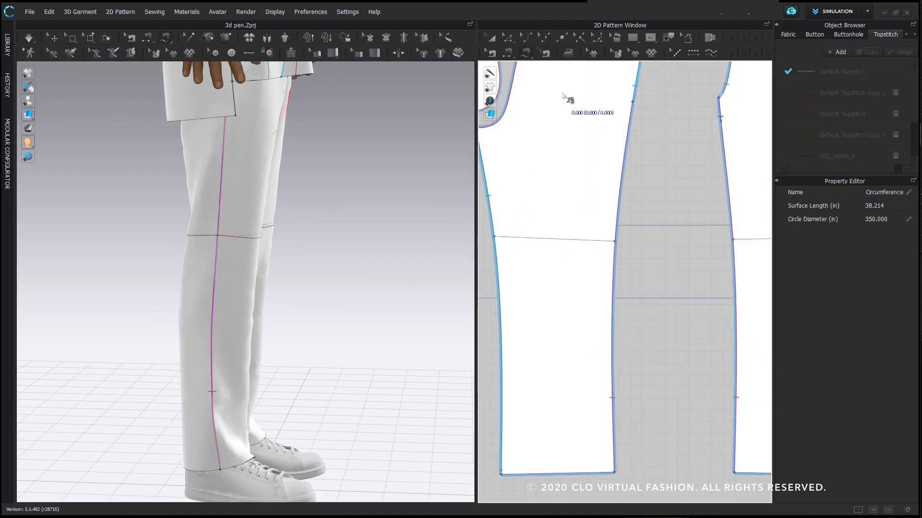
key("c")
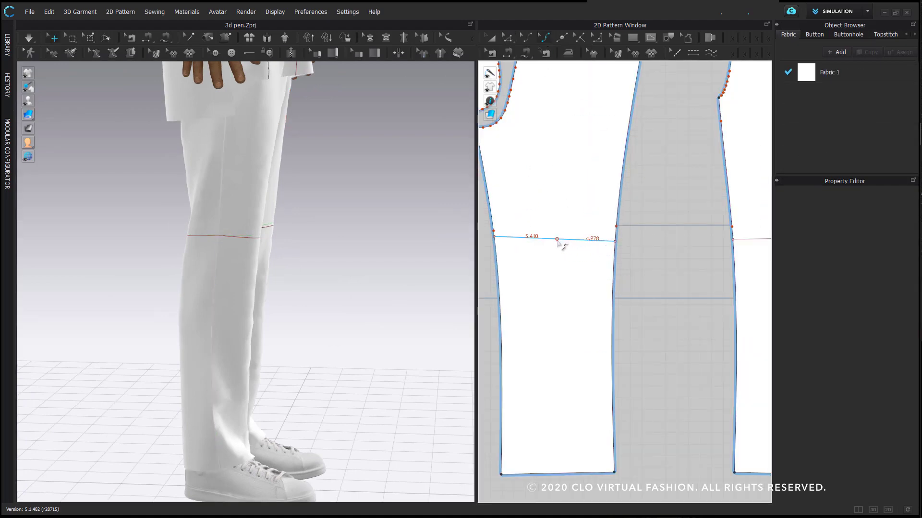
left_click(560, 241)
left_click(676, 264)
middle_click_drag(676, 265, 565, 264)
scroll(672, 250, "up", 2)
left_click_drag(682, 233, 678, 228)
right_click_drag(384, 244, 407, 258)
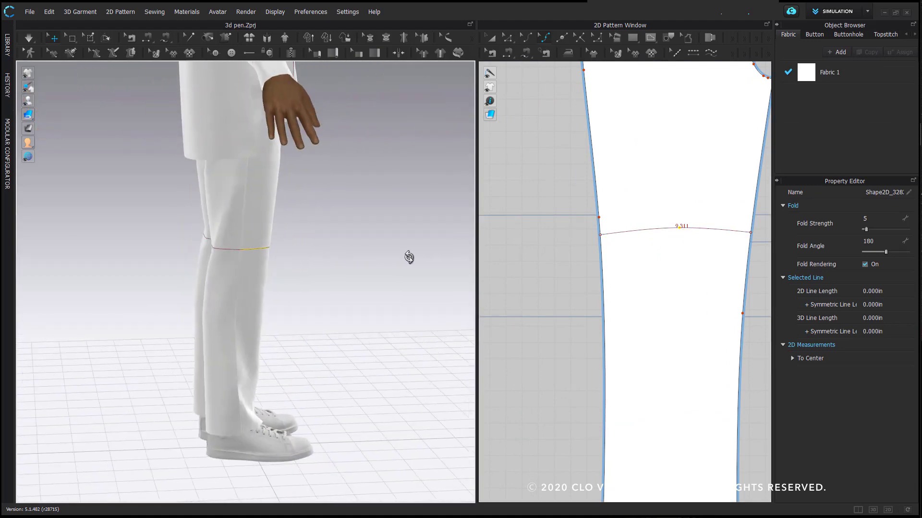
Cut & Sew the back and front leg patterns along their internal knee lines
key("a")
scroll(658, 249, "down", 5)
key("z")
scroll(613, 292, "down", 1)
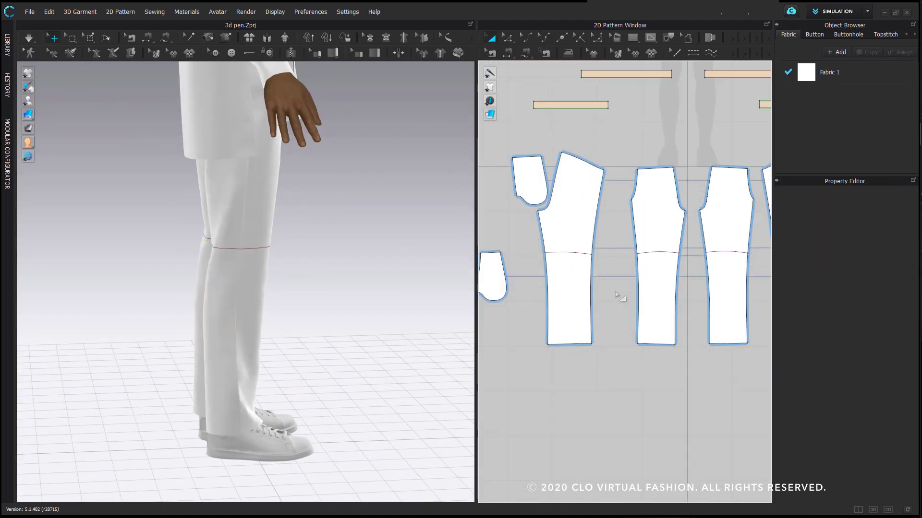
left_click(574, 253)
left_click(653, 253, "shift")
right_click(652, 254)
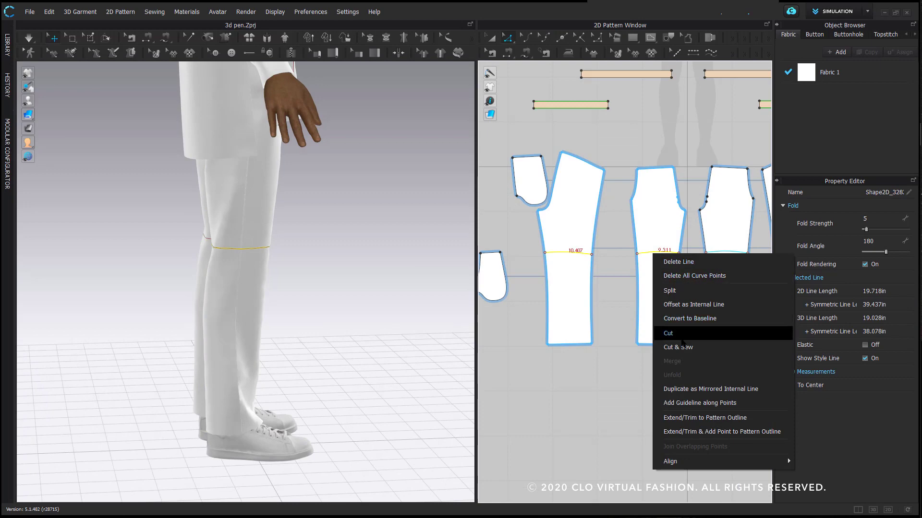
left_click(681, 347)
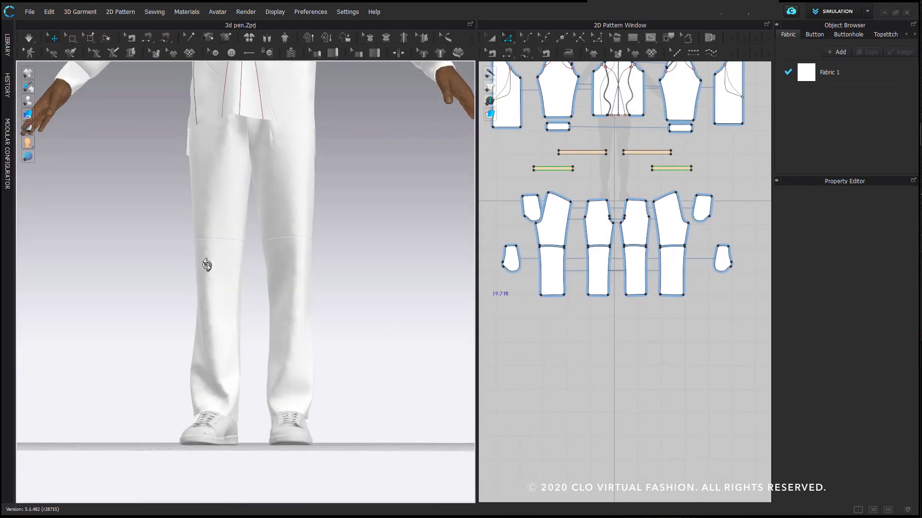
Delete the lower leg pieces of the trousers, leaving knee-length shorts
left_click(211, 336)
left_click(676, 264, "shift")
key("Delete")
Place circumference garment measures around the shorts at thigh level
left_click(458, 52)
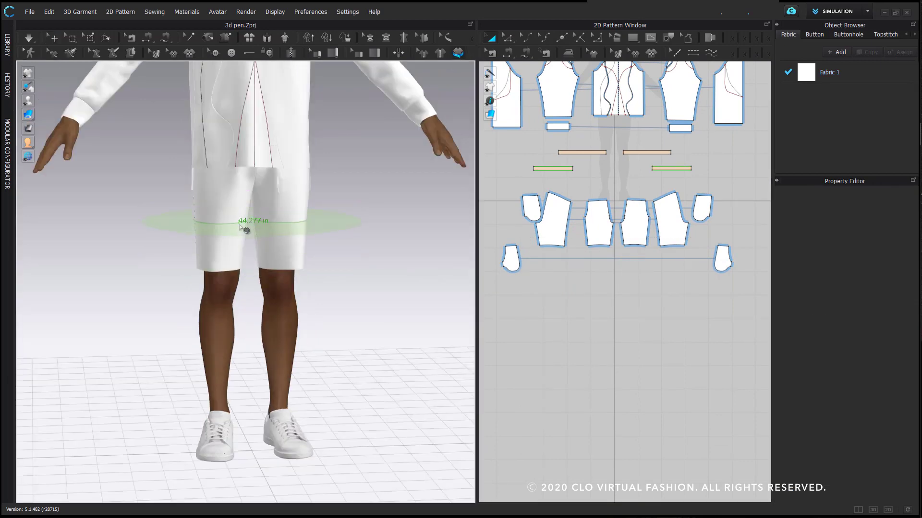
left_click(234, 229)
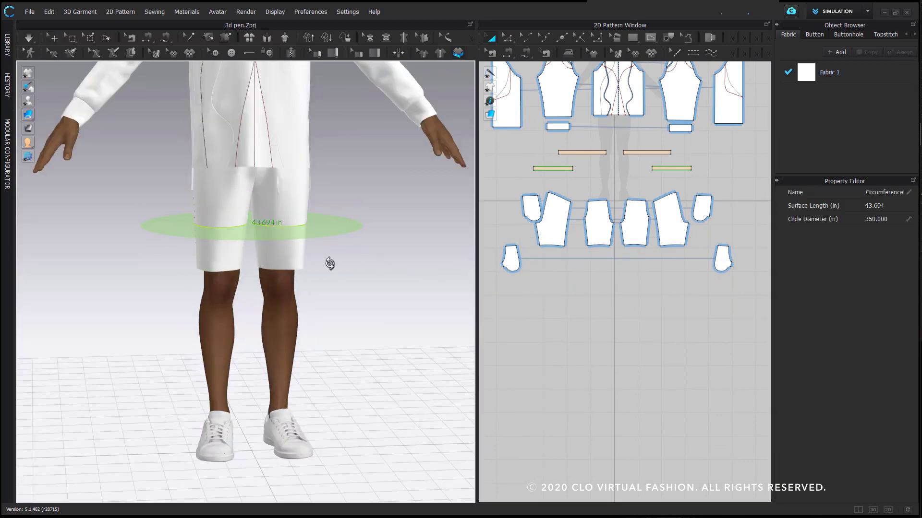
right_click_drag(329, 264, 230, 283)
scroll(344, 285, "up", 3)
left_click(228, 283)
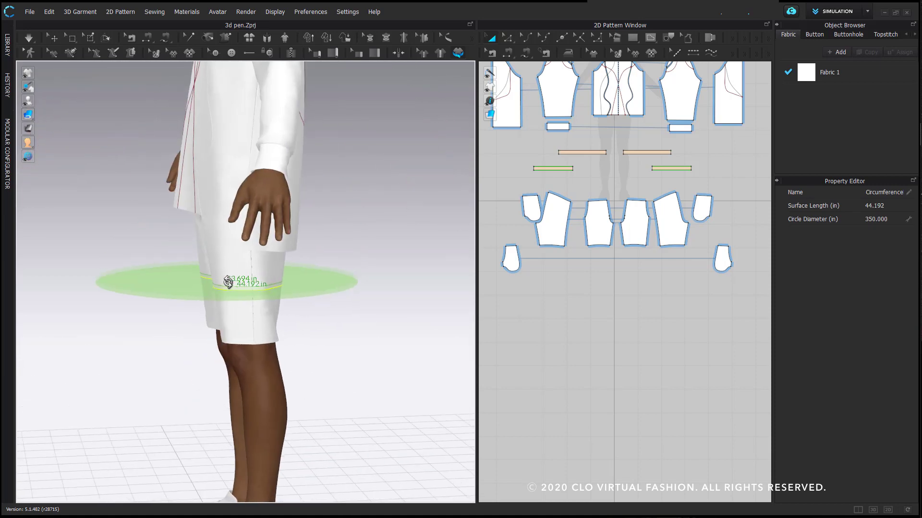
Tilt the circumference measure up at the front and down at the back, and trace it as a symmetric internal line
left_click(422, 52)
left_click(262, 289)
mouse_move(262, 269)
left_mouse_down()
mouse_move(254, 255)
mouse_move(266, 254)
mouse_move(269, 294)
mouse_move(267, 251)
mouse_move(275, 293)
mouse_move(267, 296)
mouse_move(268, 255)
left_mouse_up()
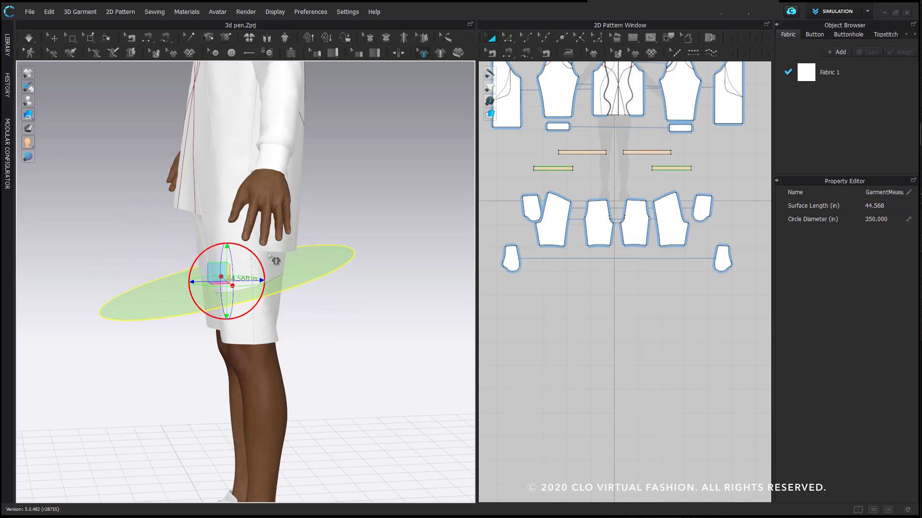
right_click_drag(276, 307, 481, 324)
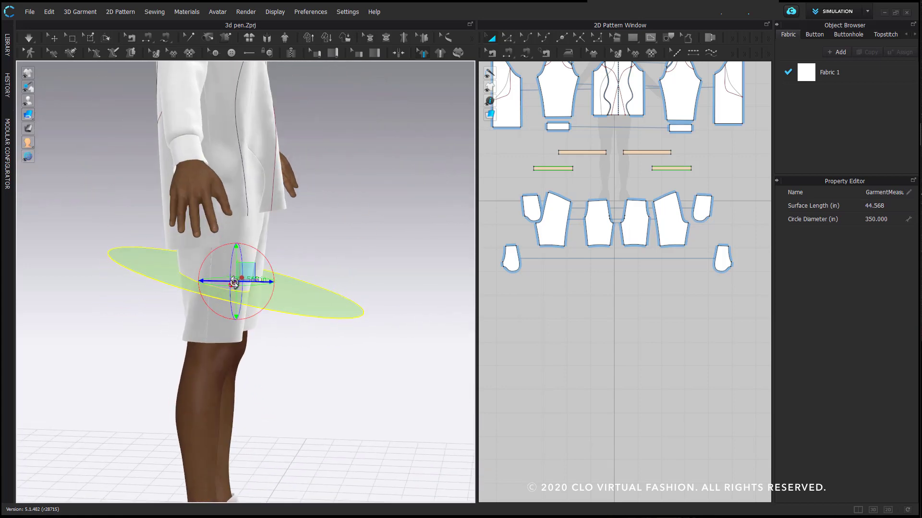
left_click_drag(270, 266, 263, 242)
right_click_drag(392, 319, 293, 314)
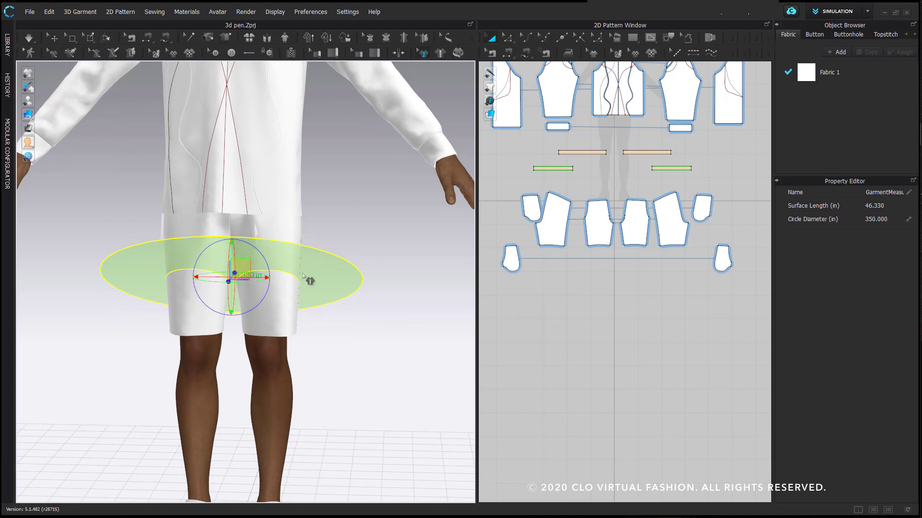
right_click(289, 272)
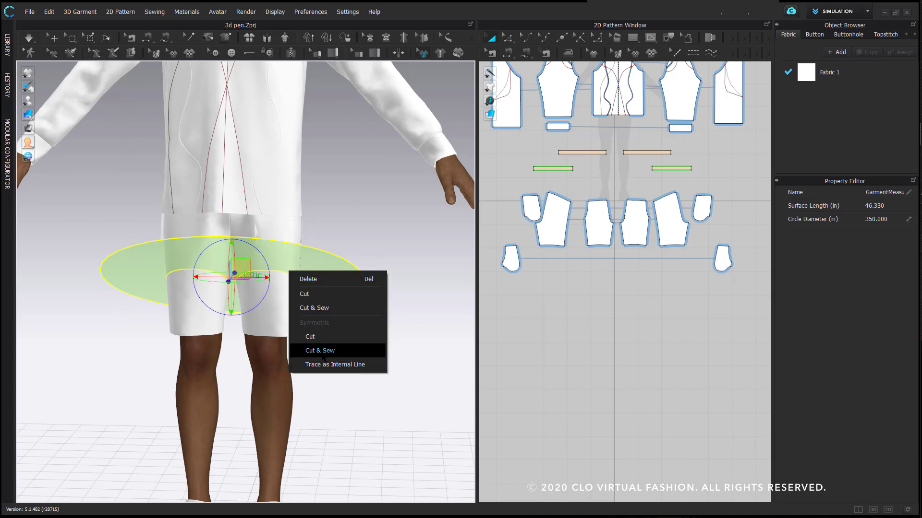
left_click(345, 366)
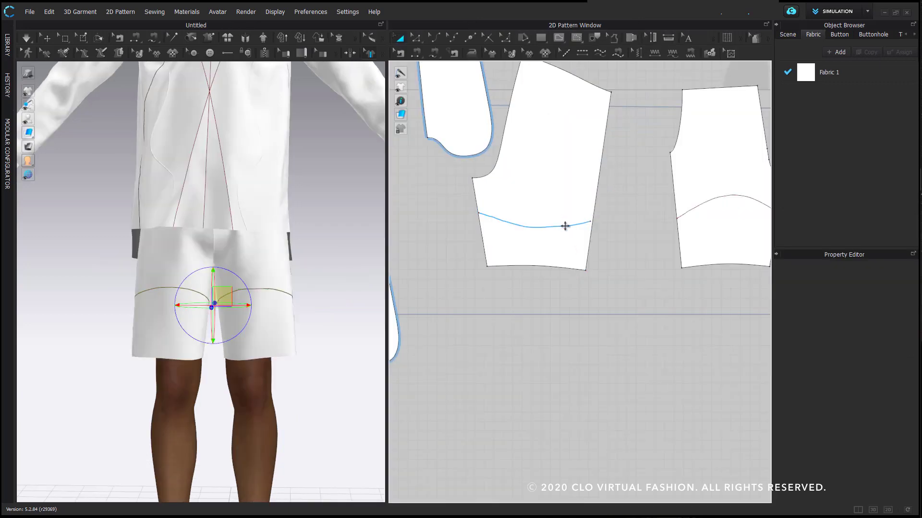
Extend the outer end of the back leg pattern's internal thigh line to the side seam outline
left_click(583, 223)
scroll(604, 229, "up", 3)
left_click(611, 231)
scroll(588, 218, "up", 5)
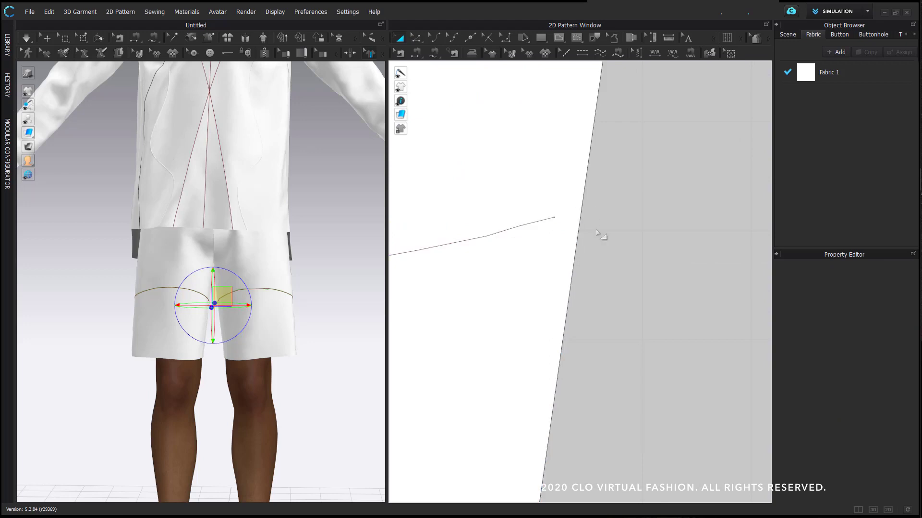
left_click(554, 218)
left_click(544, 209)
left_click(554, 218)
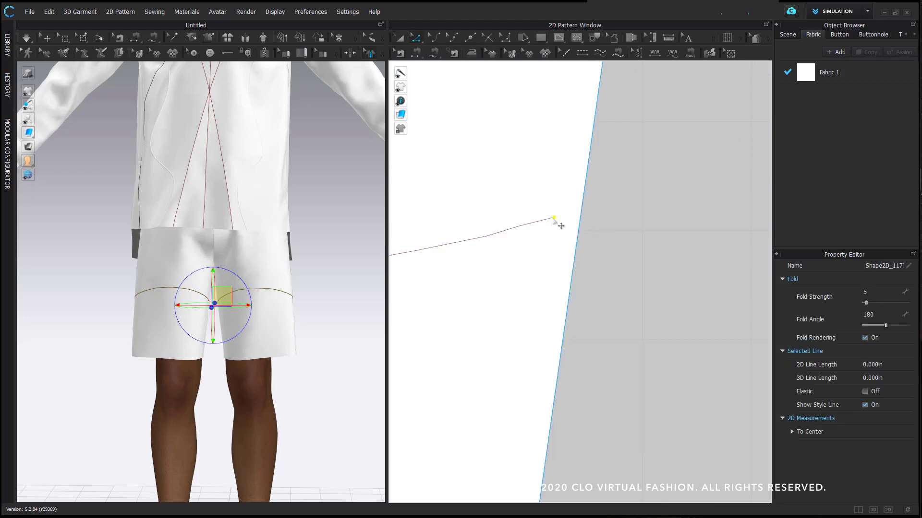
right_click(553, 218)
left_click(600, 269)
scroll(600, 285, "down", 8)
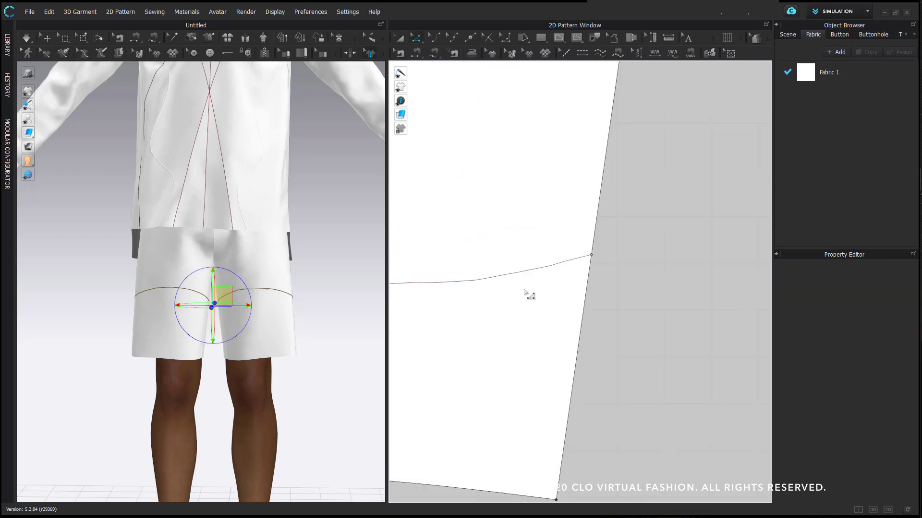
Extend/Trim the internal thigh lines of both the back and front leg patterns to the pattern outline
scroll(468, 289, "down", 2)
scroll(621, 315, "down", 2)
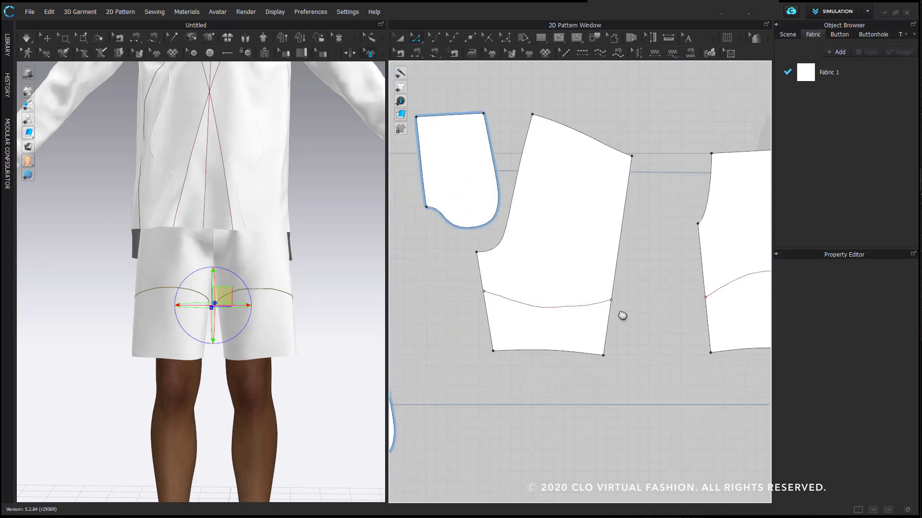
scroll(690, 262, "up", 2)
left_click(692, 260)
left_click(496, 280, "shift")
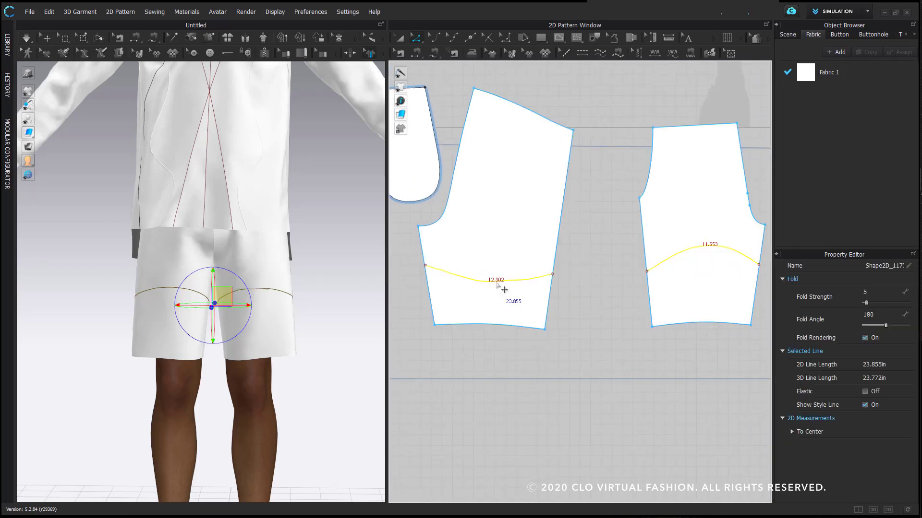
right_click(497, 281)
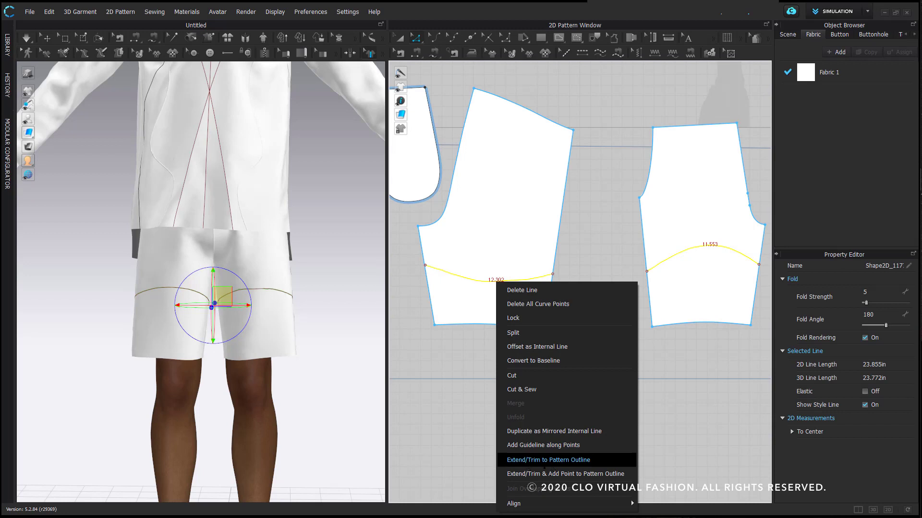
left_click(559, 460)
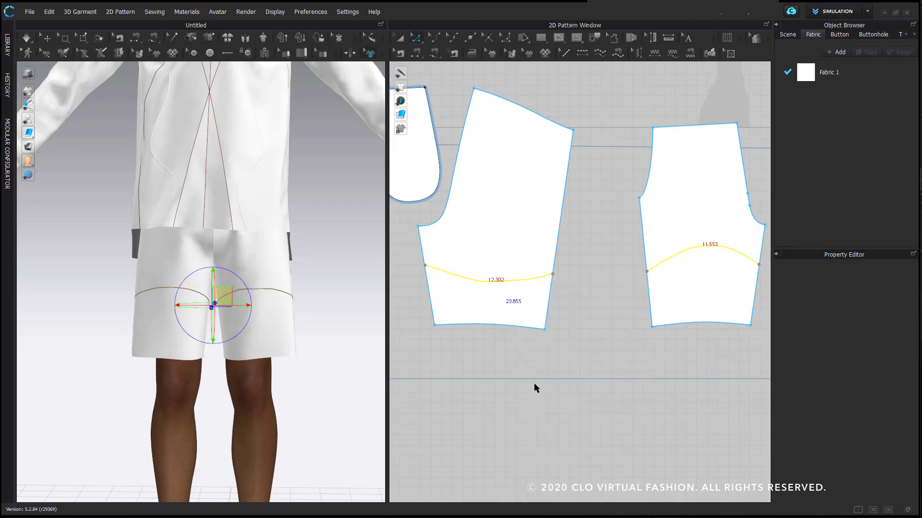
Cut & Sew the back and front leg patterns along their internal thigh lines
left_click(546, 277)
right_click(546, 278)
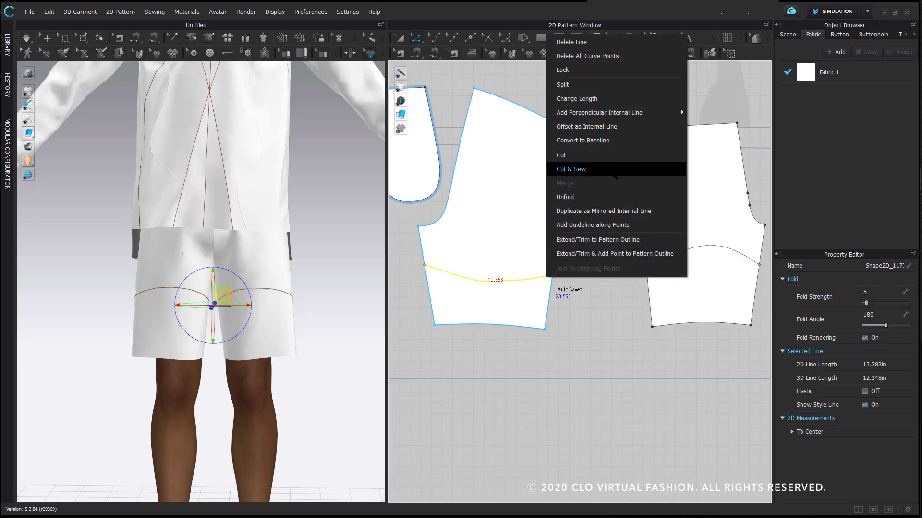
left_click(614, 171)
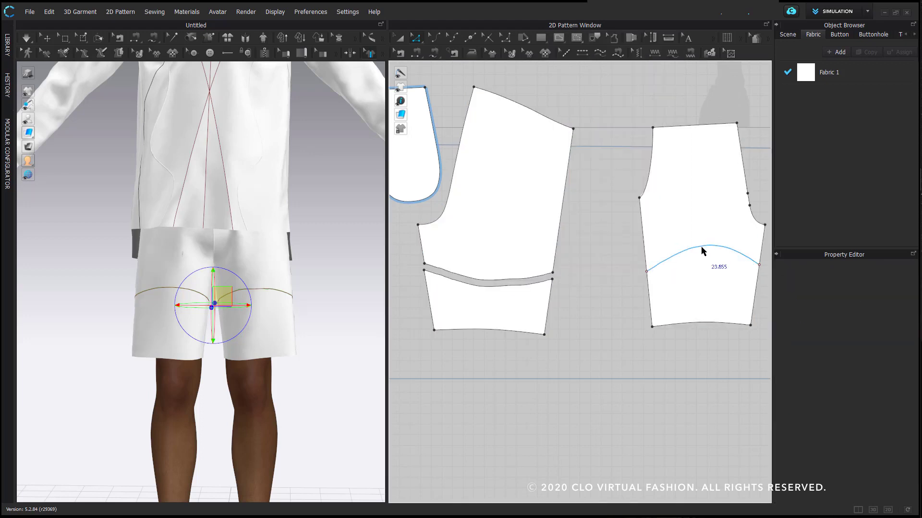
left_click(702, 248)
right_click(701, 247)
left_click(723, 382)
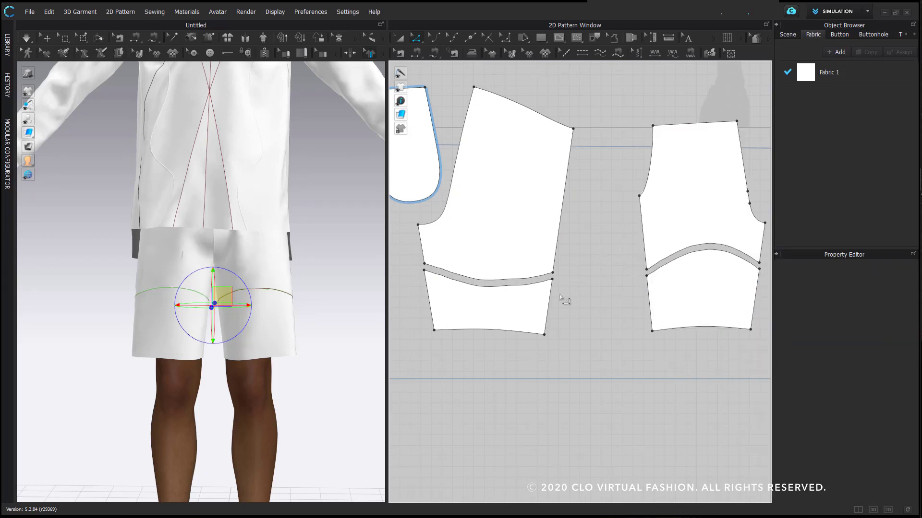
Widen the 3D garment view and delete the circumference measure around the shorts
key("b")
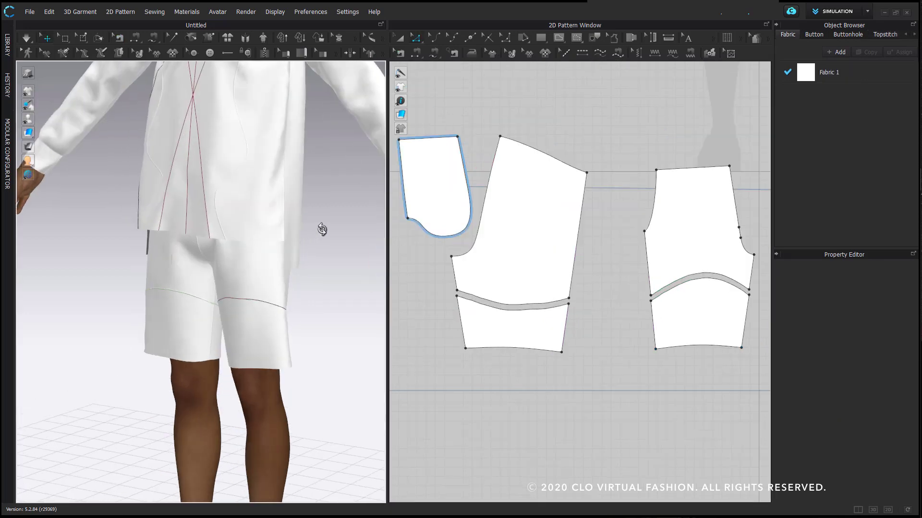
right_click_drag(321, 230, 389, 284)
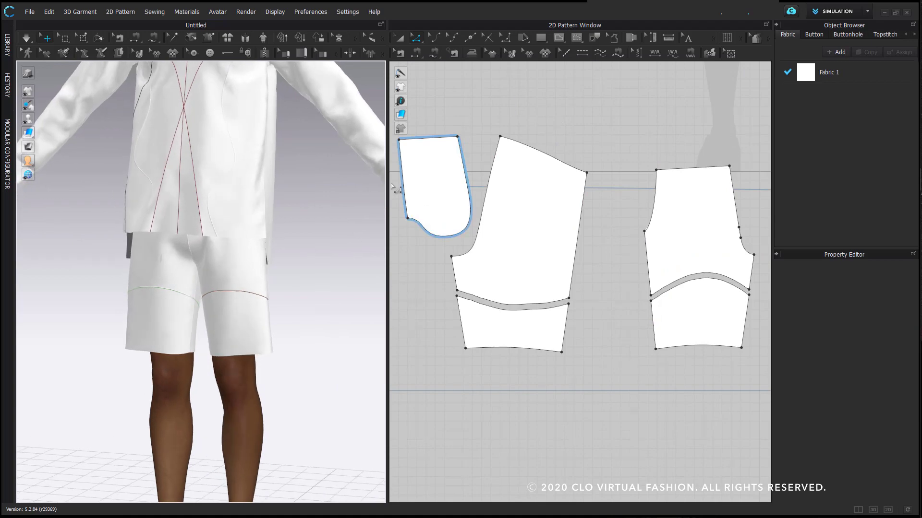
left_click_drag(387, 181, 531, 181)
right_click_drag(269, 269, 348, 288)
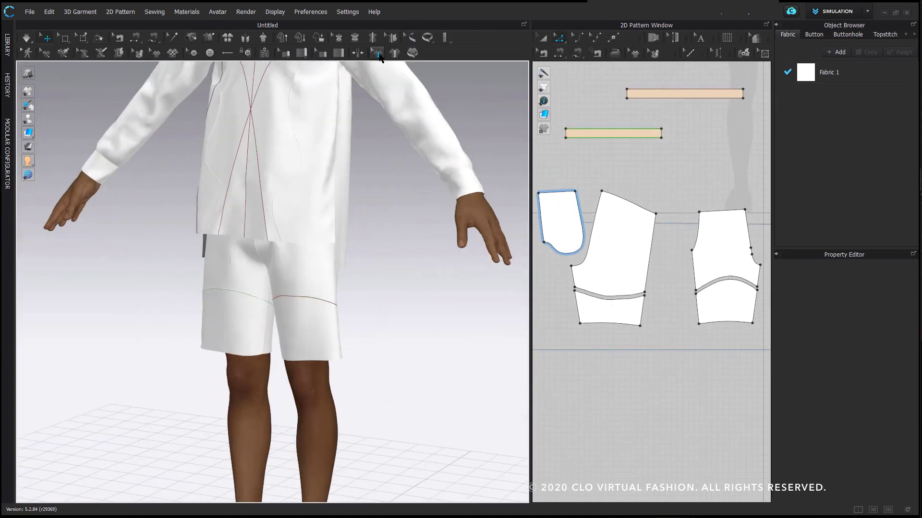
left_click(378, 52)
left_click(275, 310)
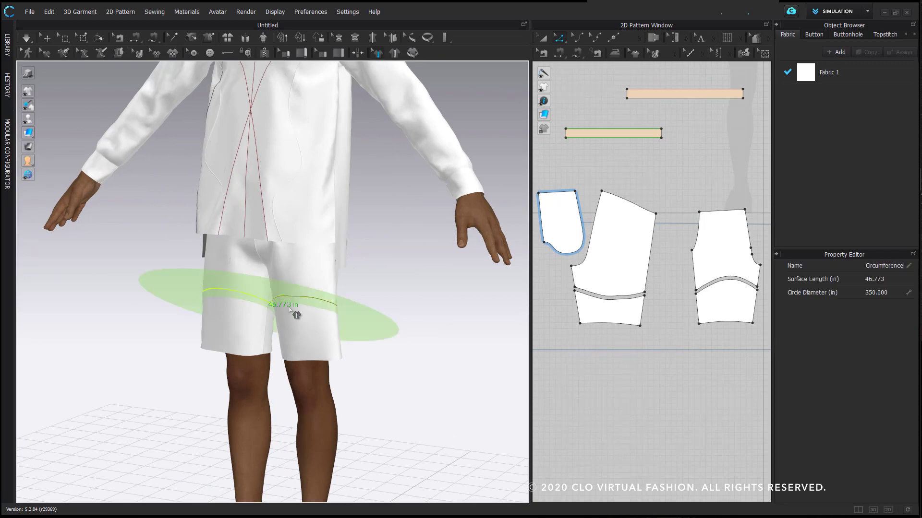
right_click_drag(294, 313, 274, 303)
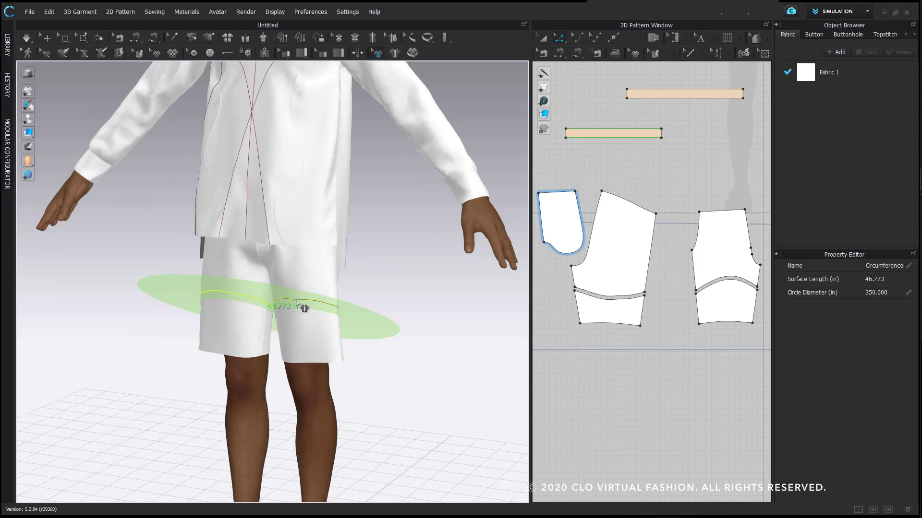
left_click(297, 304)
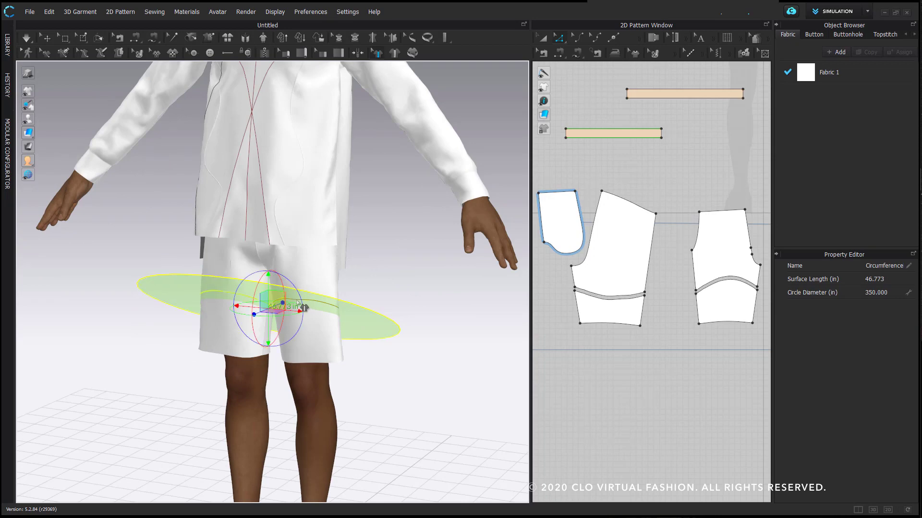
right_click_drag(298, 304, 235, 267)
Inspect the thigh seams and traced lines on the garment from the back, side and front
right_click_drag(378, 363, 311, 373)
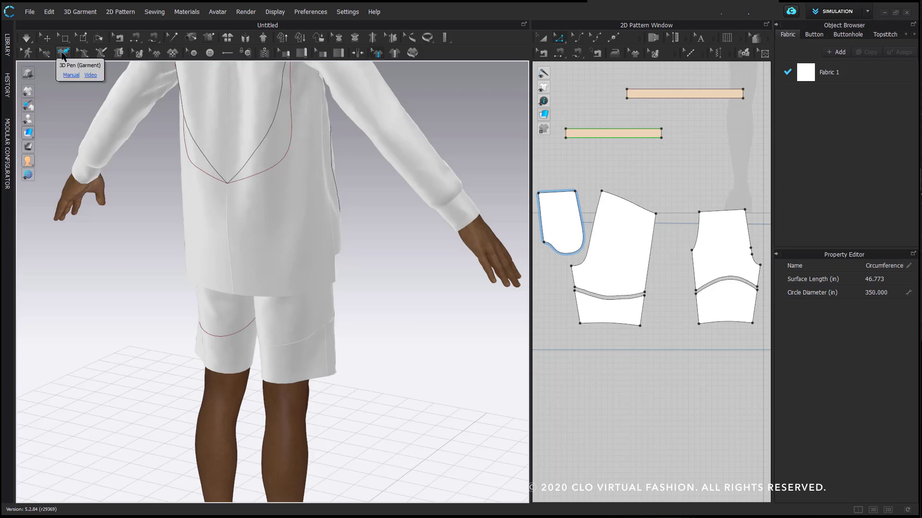
right_click_drag(377, 346, 331, 321)
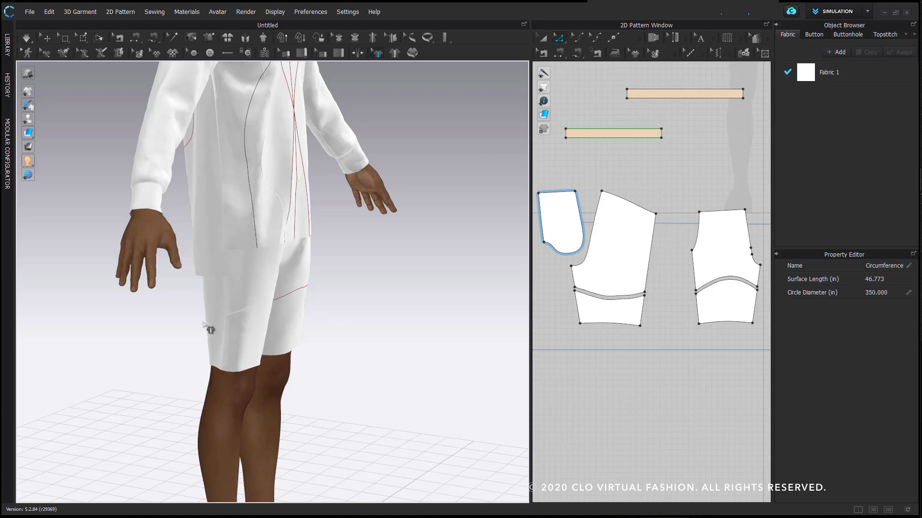
right_click_drag(244, 326, 356, 340)
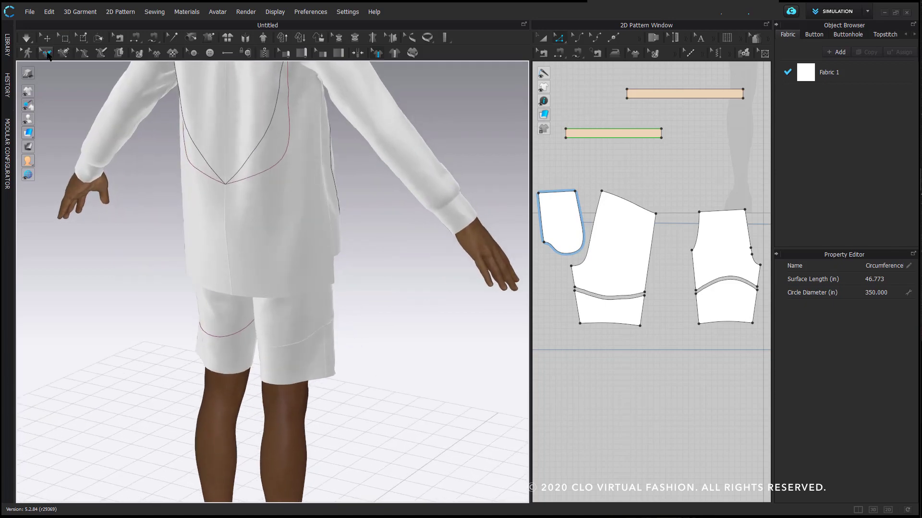
right_click_drag(400, 303, 239, 309)
scroll(239, 309, "down", 3)
left_click(282, 134)
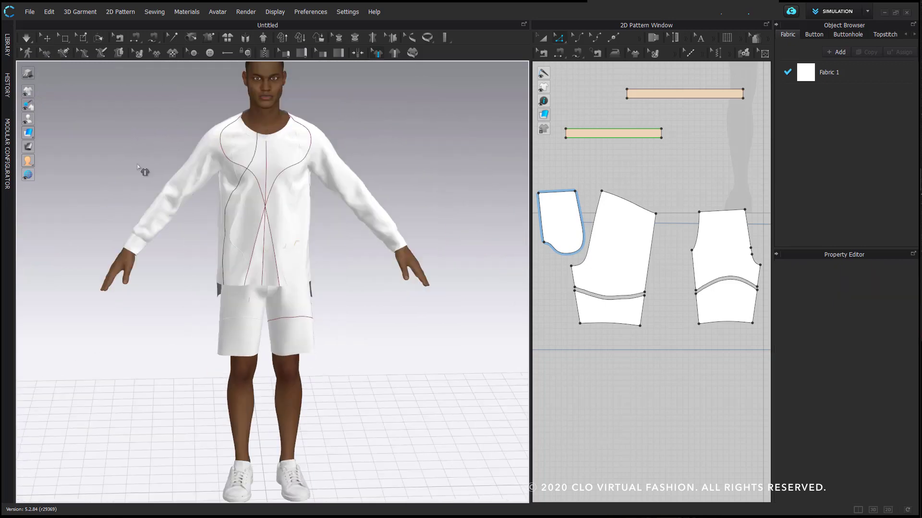
right_click_drag(217, 159, 297, 177)
scroll(297, 177, "up", 5)
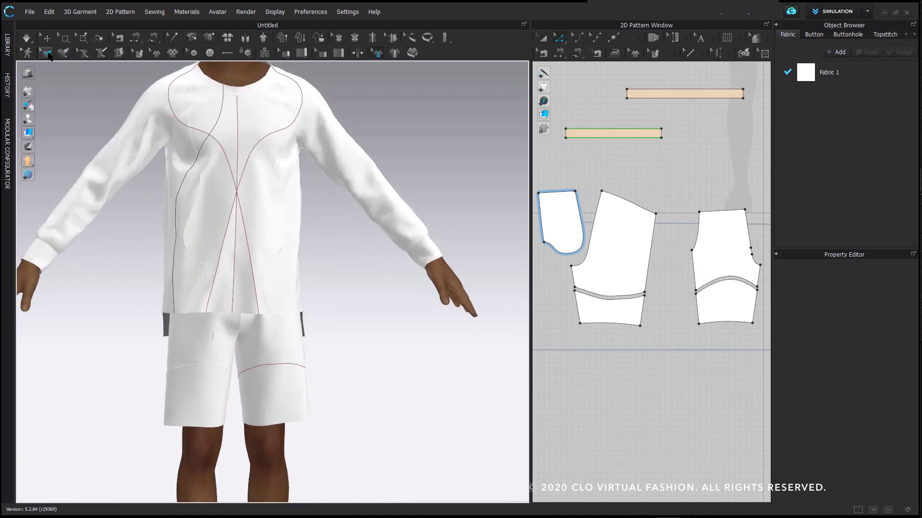
Delete the 3D pen line running from the neckline to the hem on the shirt front
left_click(46, 54)
mouse_move(222, 135)
right_mouse_down()
mouse_move(243, 140)
mouse_move(228, 138)
right_mouse_up()
left_click(208, 146)
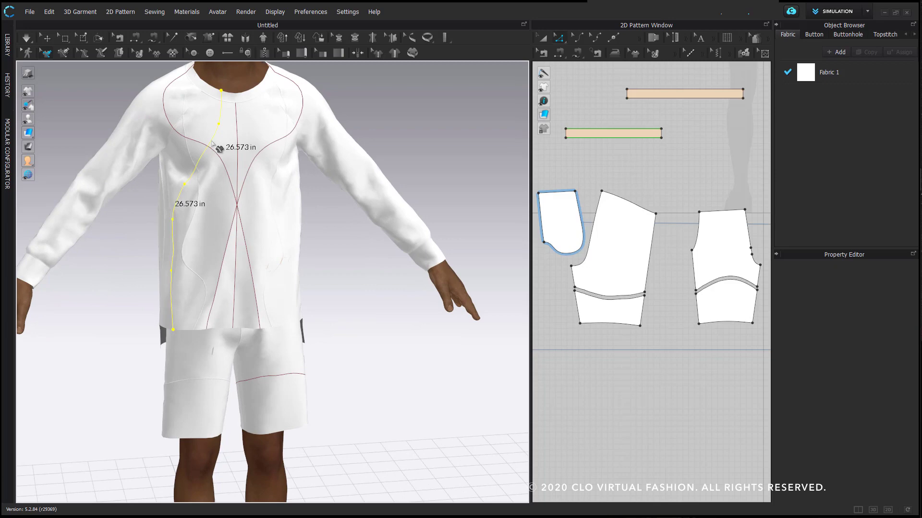
key("Delete")
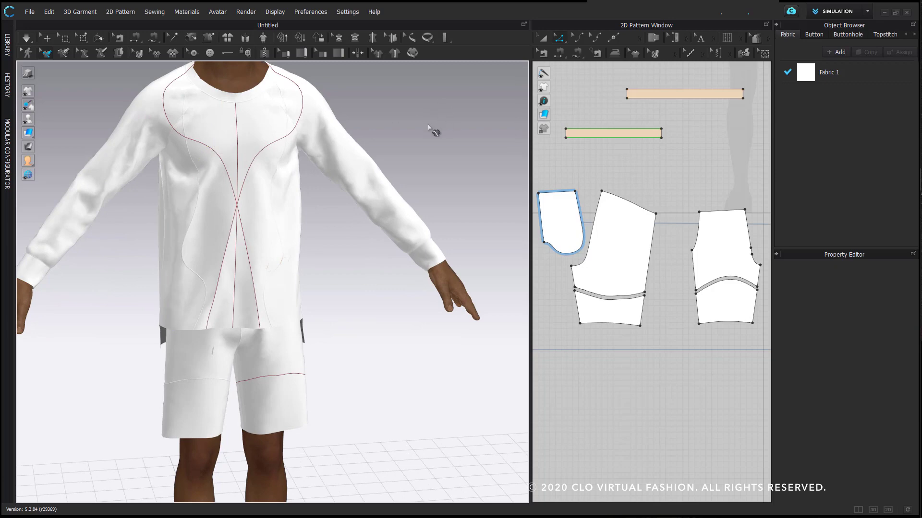
Give the 2D pattern layout more room and duplicate Fabric 1
scroll(432, 139, "down", 5)
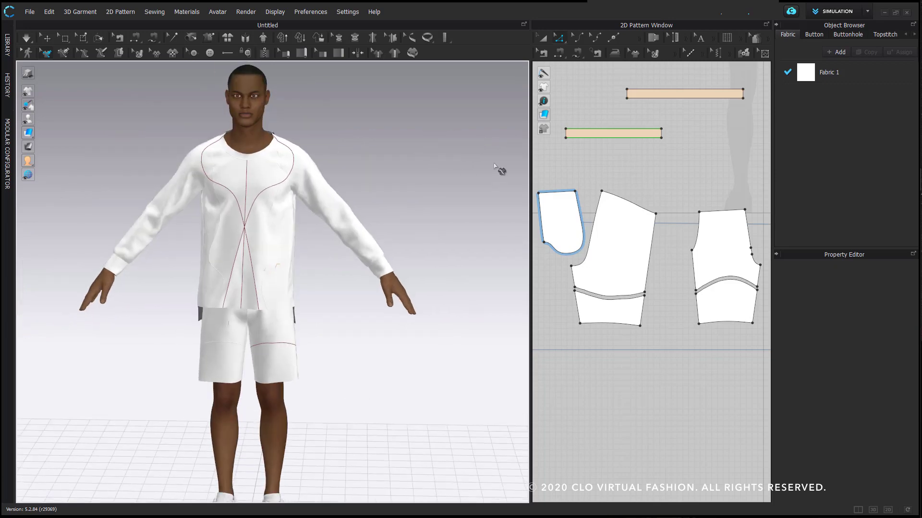
left_click_drag(529, 156, 365, 163)
scroll(702, 269, "down", 3)
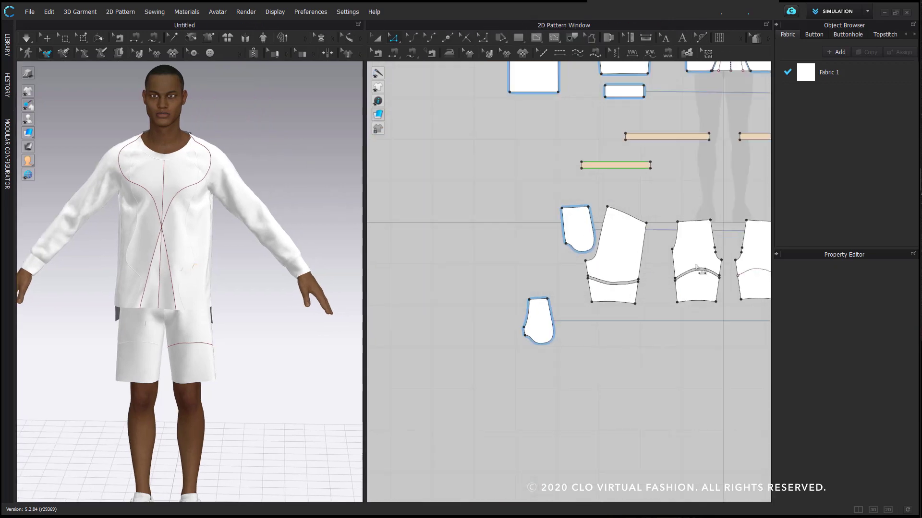
middle_click_drag(667, 276, 545, 302)
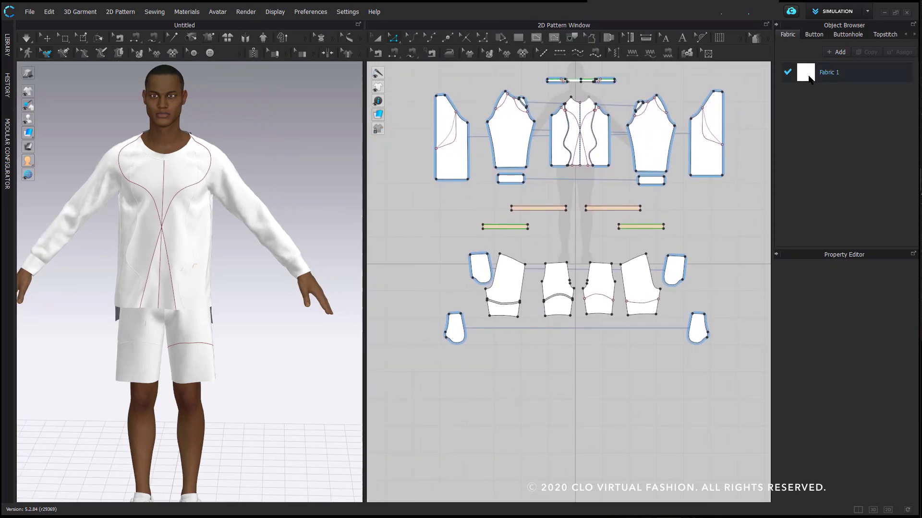
left_click(871, 53)
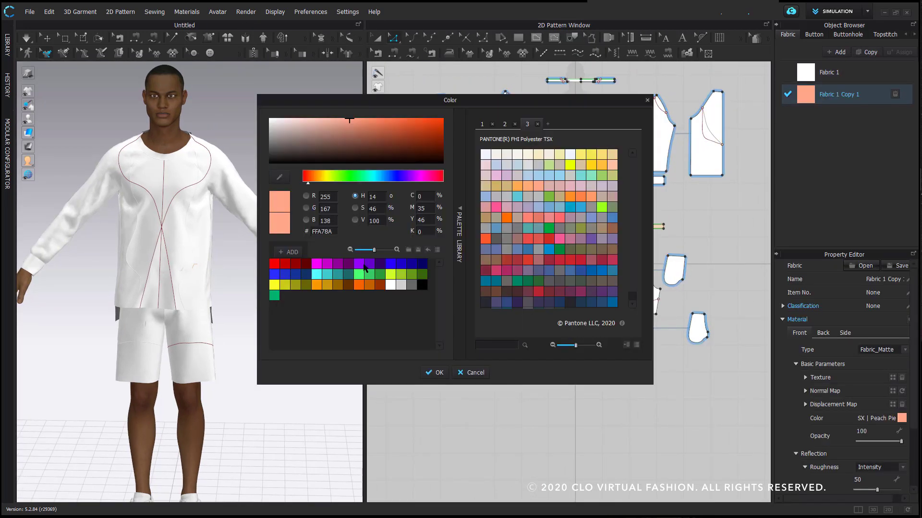
Colour the copied fabric with the Pantone TSX Nobility blue, #00629C, and apply it to the shirt's centre front panels
double_click(613, 302)
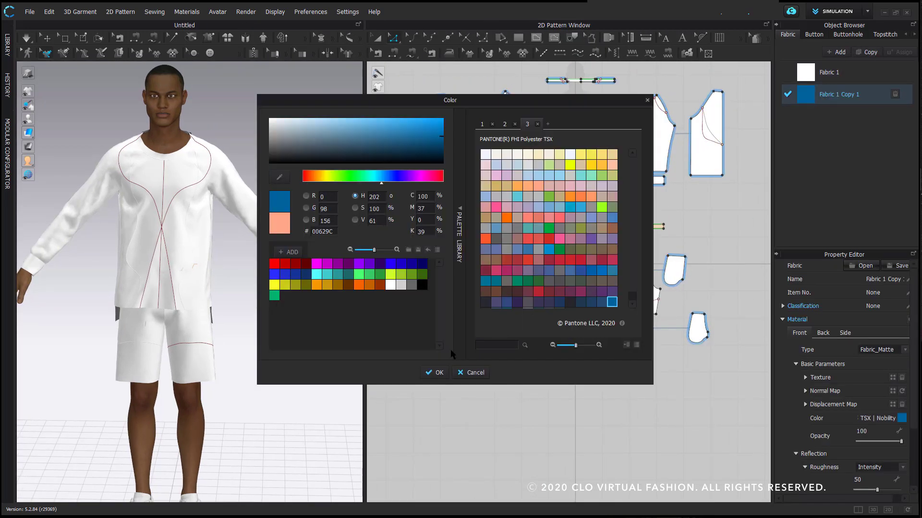
left_click(377, 39)
left_click(522, 103)
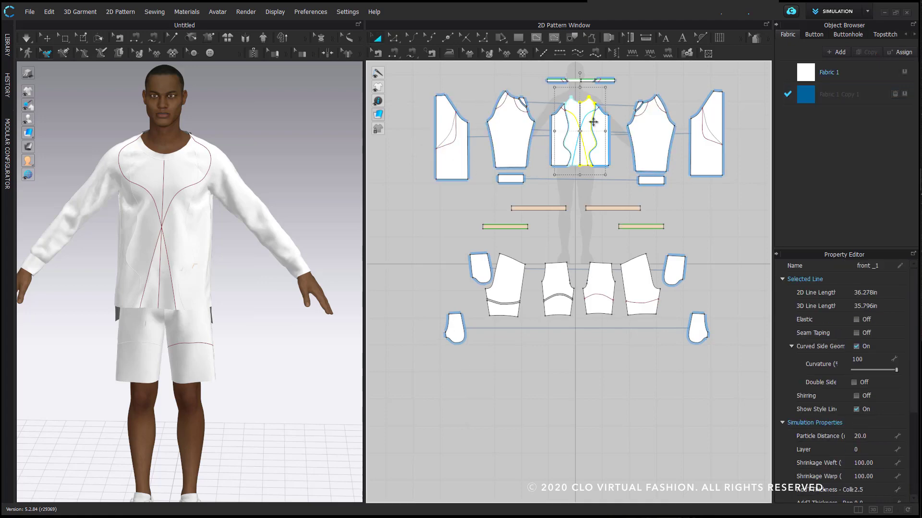
left_click(591, 122, "shift")
left_click(904, 95)
Topstitch the curved internal line crossing the blue centre front from the chest seam to the opposite hem with ISO_304_Zigzag_Lockstitch
scroll(599, 81, "up", 5)
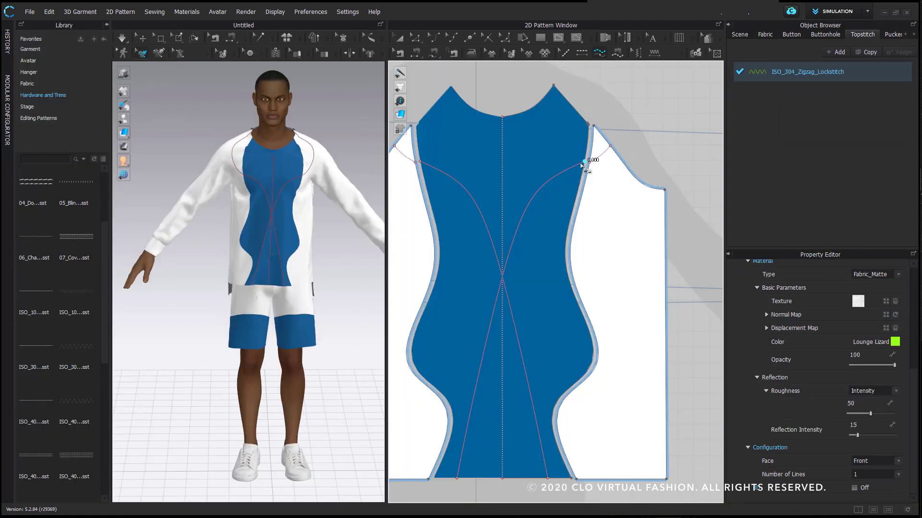
middle_click_drag(557, 184, 579, 128)
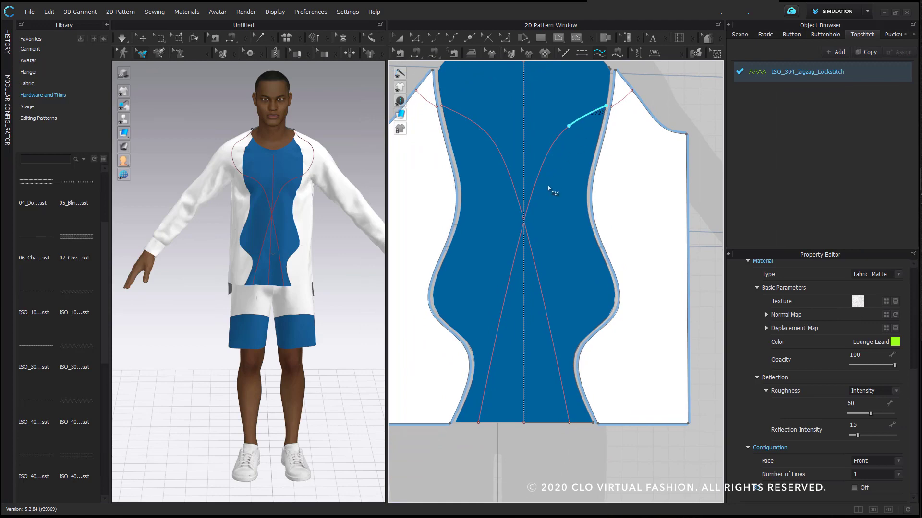
left_click(479, 423)
Continue the zigzag topstitch along the curve's short section on the side front and its matching line on the sleeve
scroll(322, 214, "up", 8)
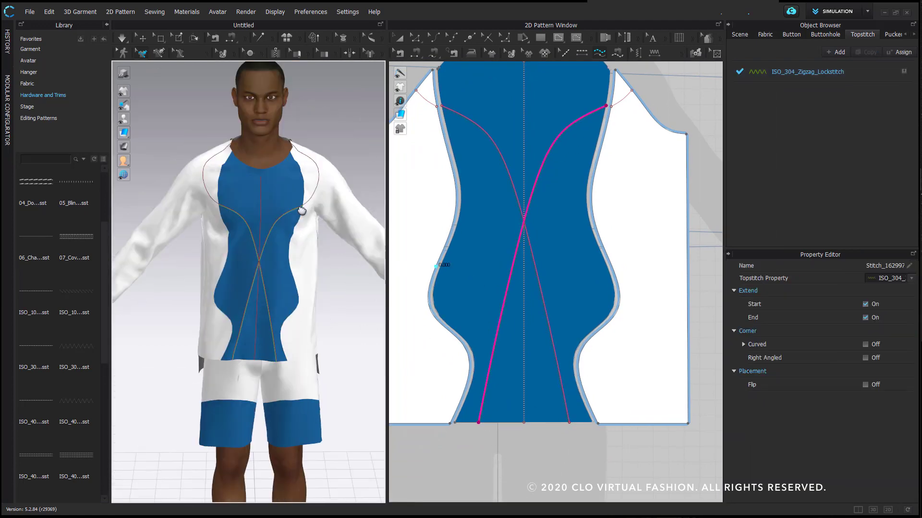
middle_click_drag(346, 179, 286, 222)
middle_click_drag(617, 155, 559, 197)
scroll(559, 197, "up", 2)
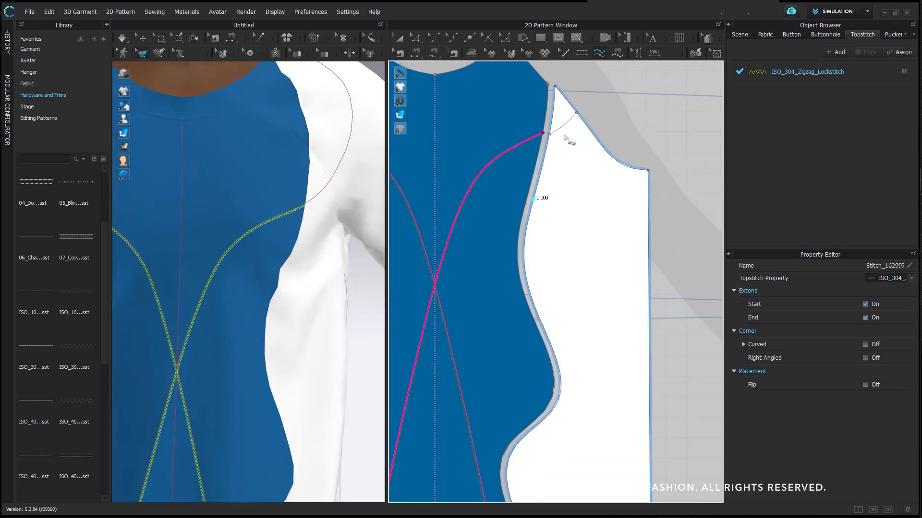
left_click(576, 114)
scroll(633, 159, "down", 6)
middle_click_drag(650, 203, 599, 216)
left_click(630, 174)
left_click(652, 151)
key("j")
scroll(311, 292, "down", 5)
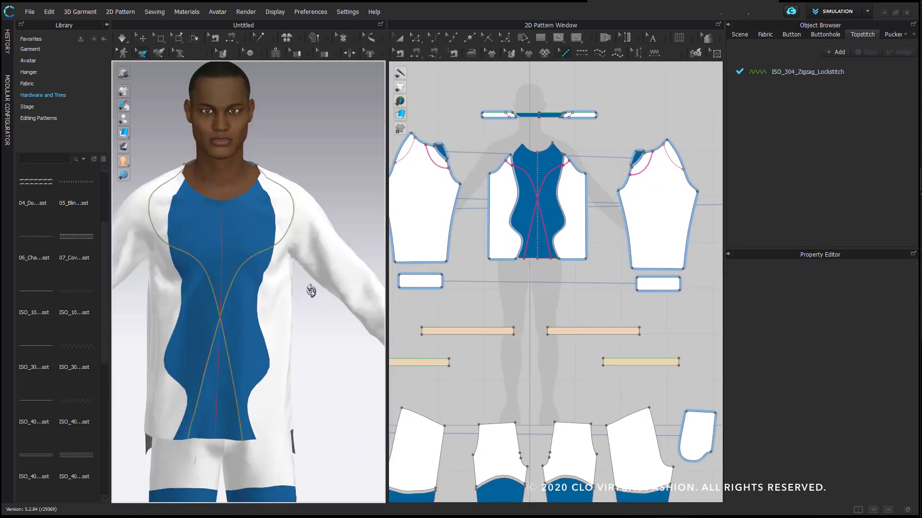
Close the library and cut and sew the shirt's back pattern along its outer curved internal line
mouse_move(124, 91)
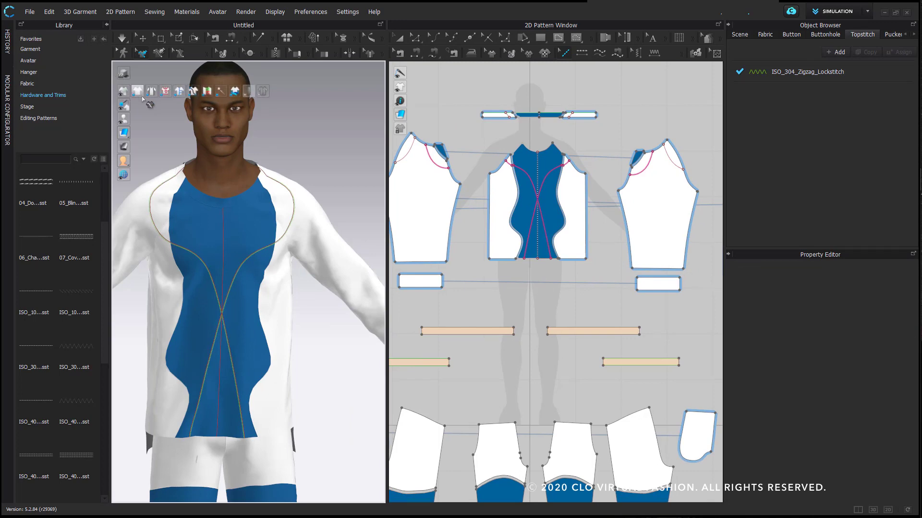
right_click_drag(343, 270, 246, 234)
scroll(634, 264, "down", 2)
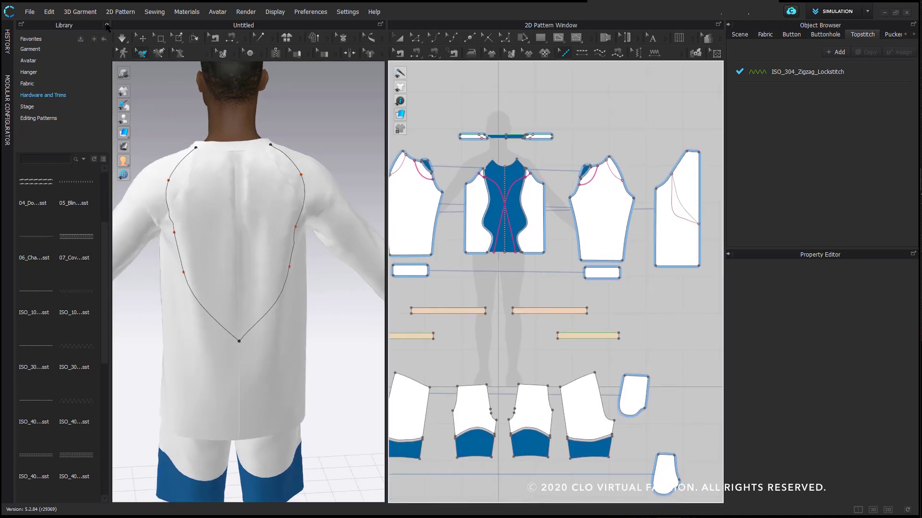
left_click(106, 26)
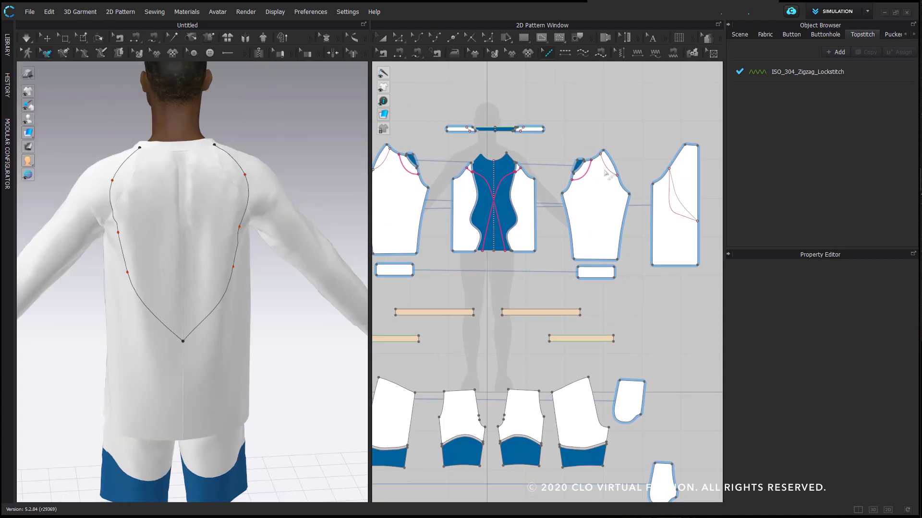
scroll(614, 208, "up", 3)
key("z")
right_click(614, 208)
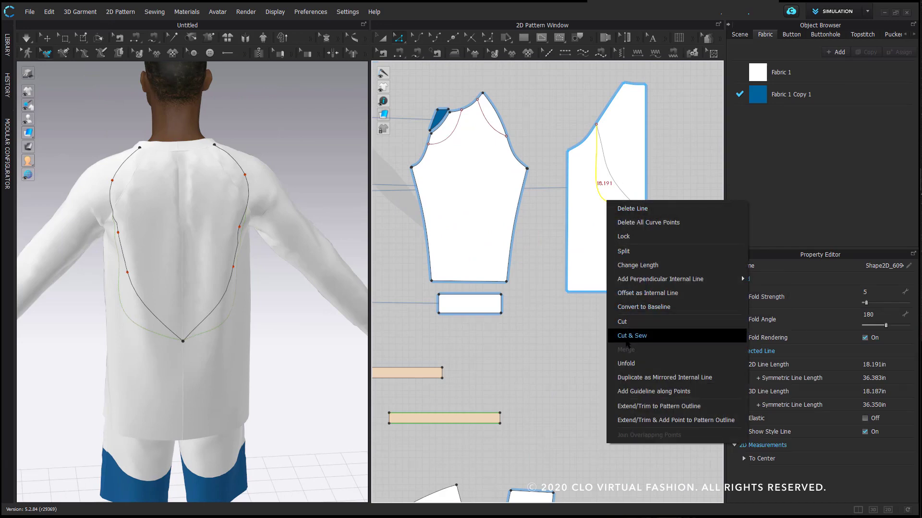
left_click(651, 332)
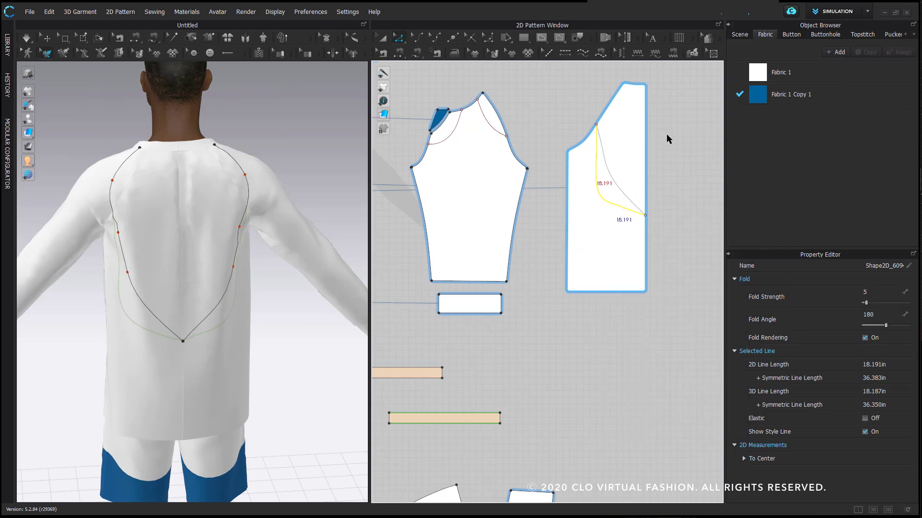
left_click(671, 163)
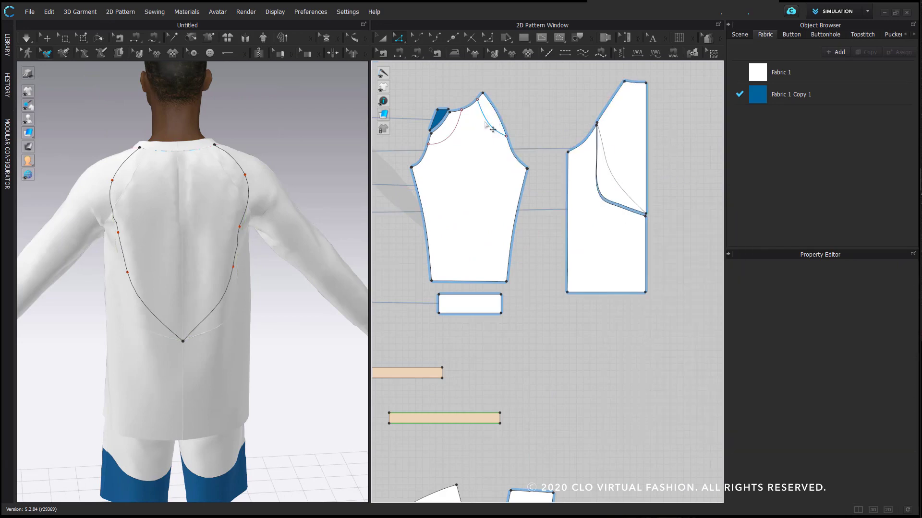
Cut and sew the sleeve pattern along the curved internal line on its back shoulder side
left_click(493, 129)
right_click(485, 123)
left_click(531, 281)
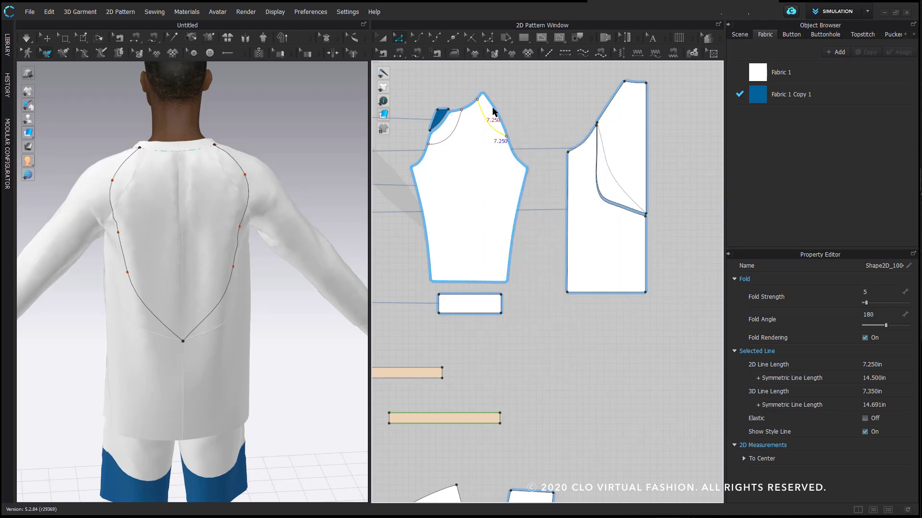
Apply the blue Fabric 1 Copy 1 to the sleeve's cut-off shoulder piece and the upper back panel
key("a")
left_click(498, 116)
left_click(627, 125, "shift")
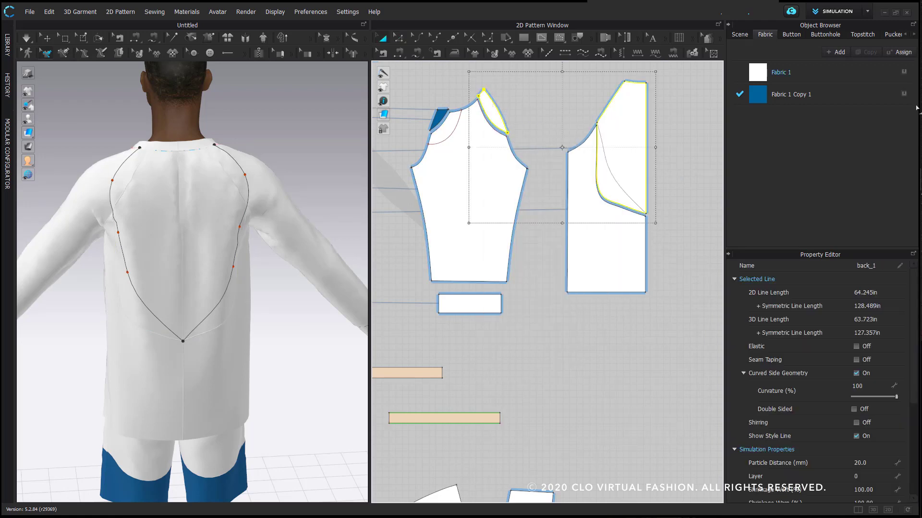
left_click(904, 94)
Move the lower back piece away from the blue upper panel and topstitch the back and shoulder seams with ISO_304_Zigzag_Lockstitch
left_click_drag(605, 226, 596, 225)
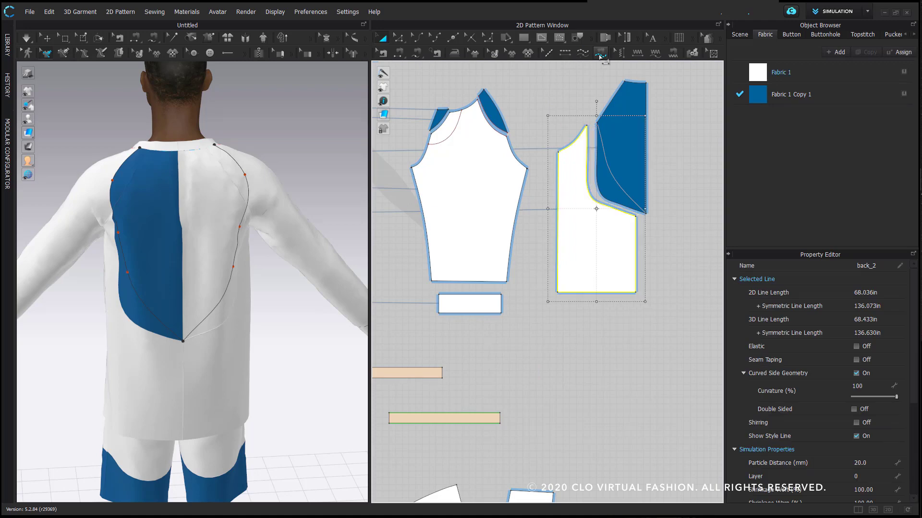
left_click(600, 53)
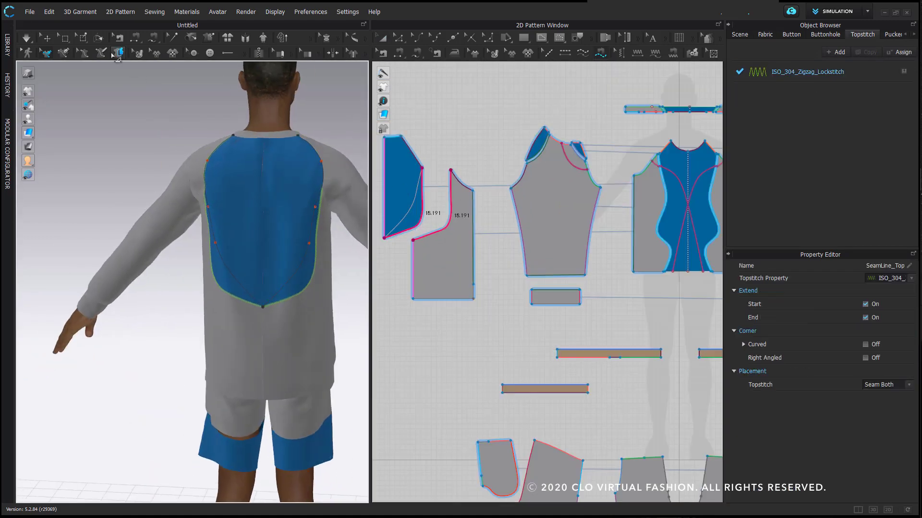
left_click(316, 153)
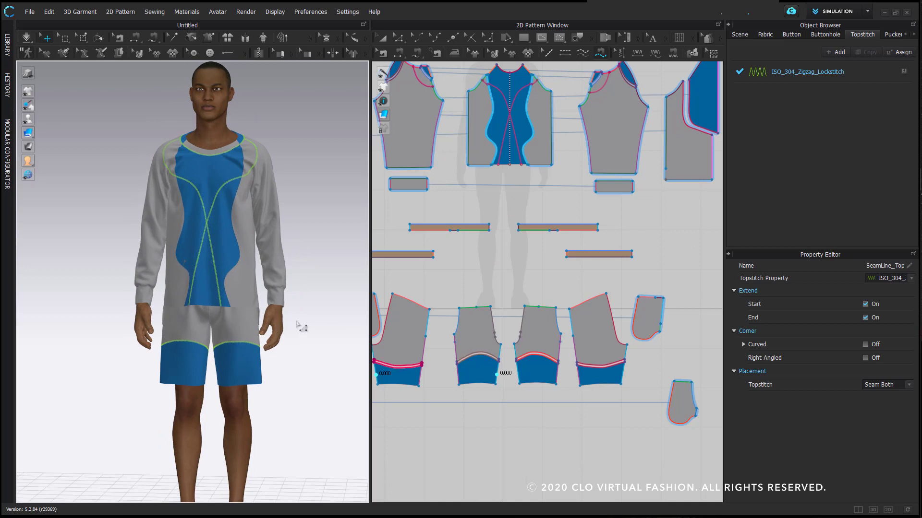
Examine the full pattern layout and the finished garment from the front and at an angle
left_click(382, 38)
scroll(449, 152, "down", 3)
middle_click_drag(451, 165, 505, 199)
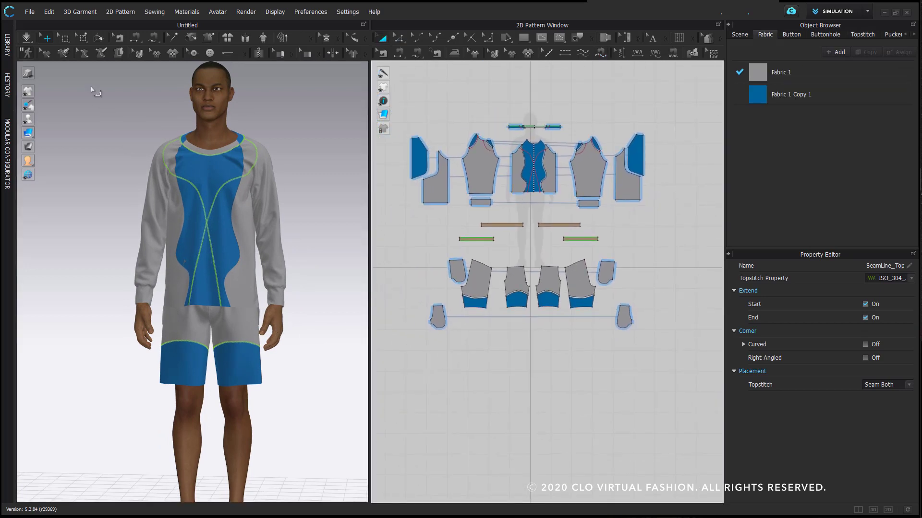
scroll(189, 177, "up", 2)
right_click_drag(197, 182, 224, 189)
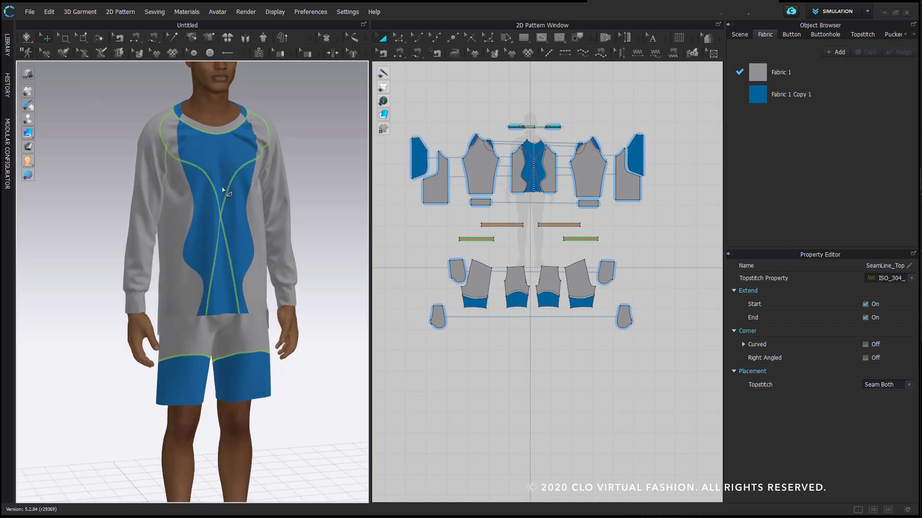
middle_click_drag(224, 189, 224, 218)
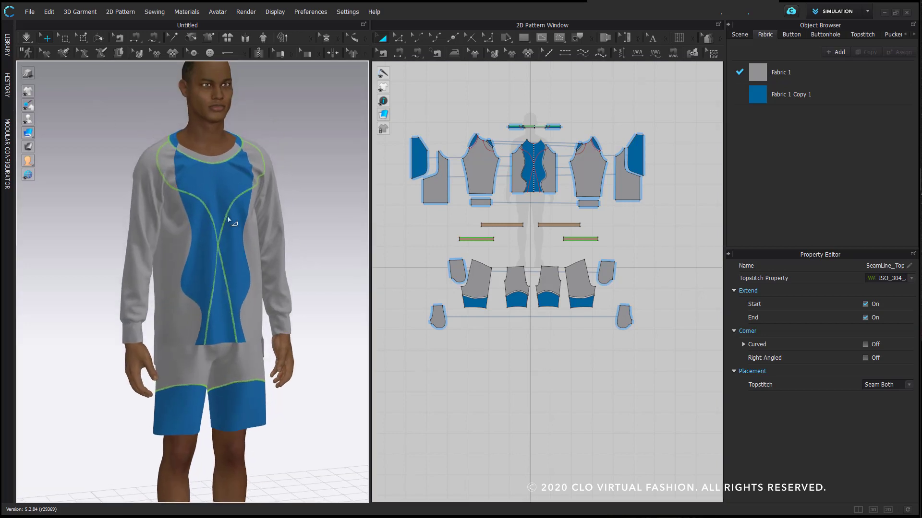